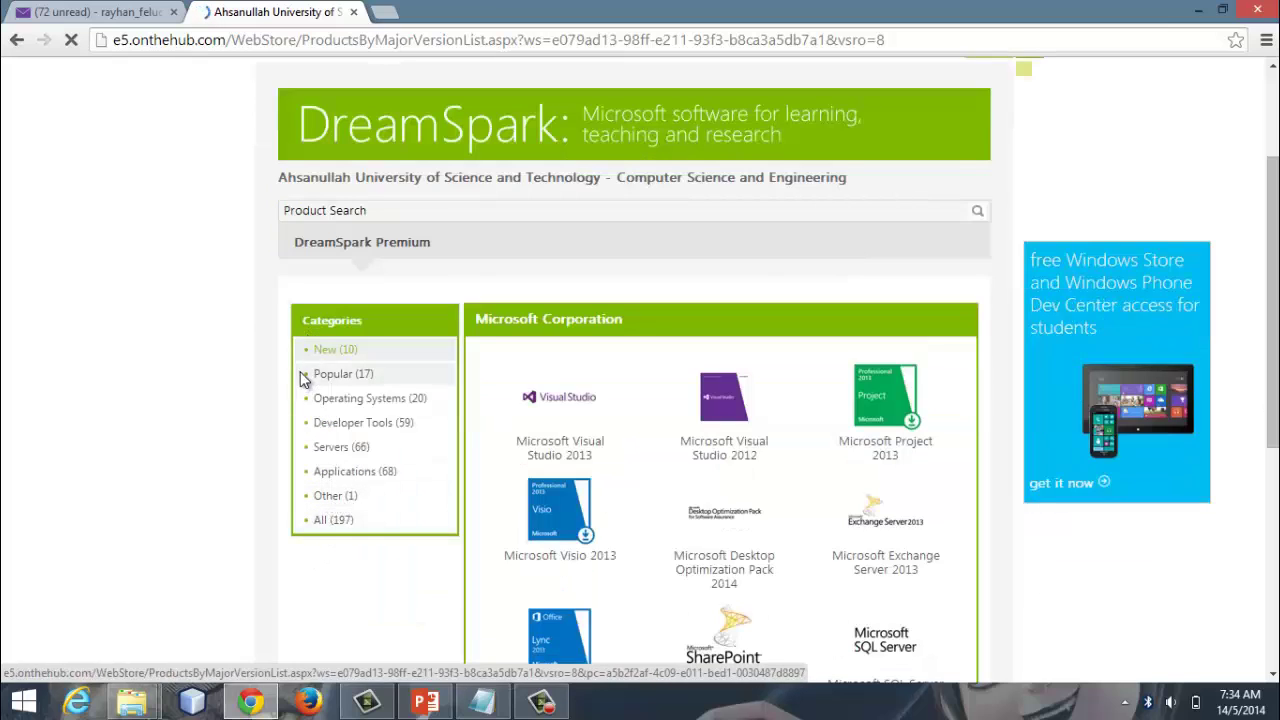
Step: Show the WebStore's Other category products and dismiss the Please Wait notice
{"action": "left_click", "coordinate": [581, 522]}
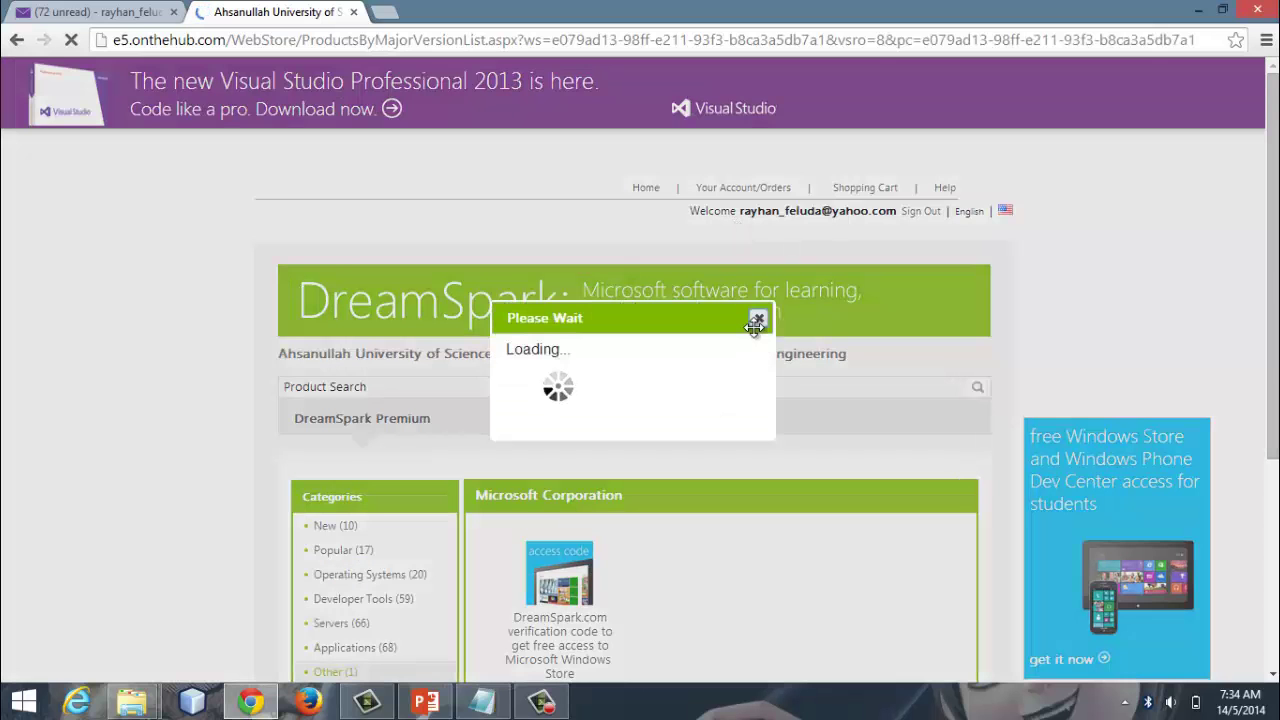
{"action": "left_click", "coordinate": [757, 320]}
Step: Add the $0.00 Windows Store verification code to the cart and proceed to checkout
{"action": "scroll", "coordinate": [567, 520], "scroll_direction": "down", "scroll_amount": 1}
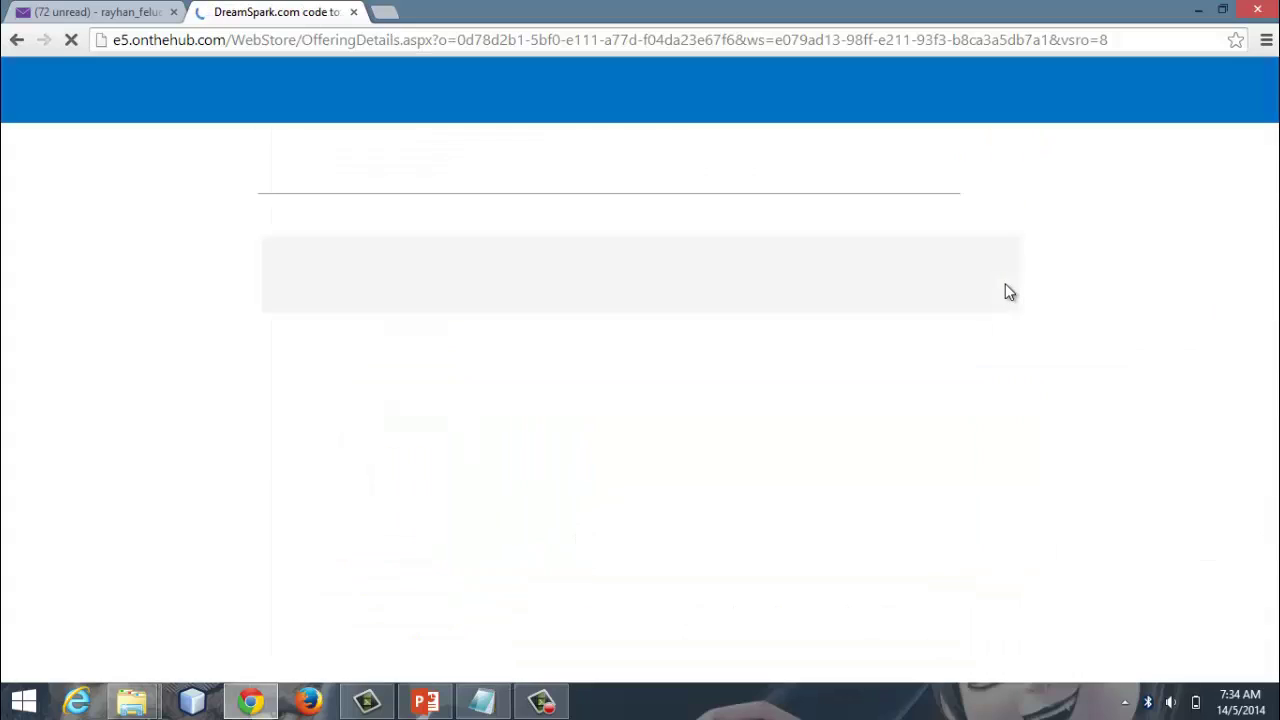
{"action": "scroll", "coordinate": [820, 424], "scroll_direction": "down", "scroll_amount": 3}
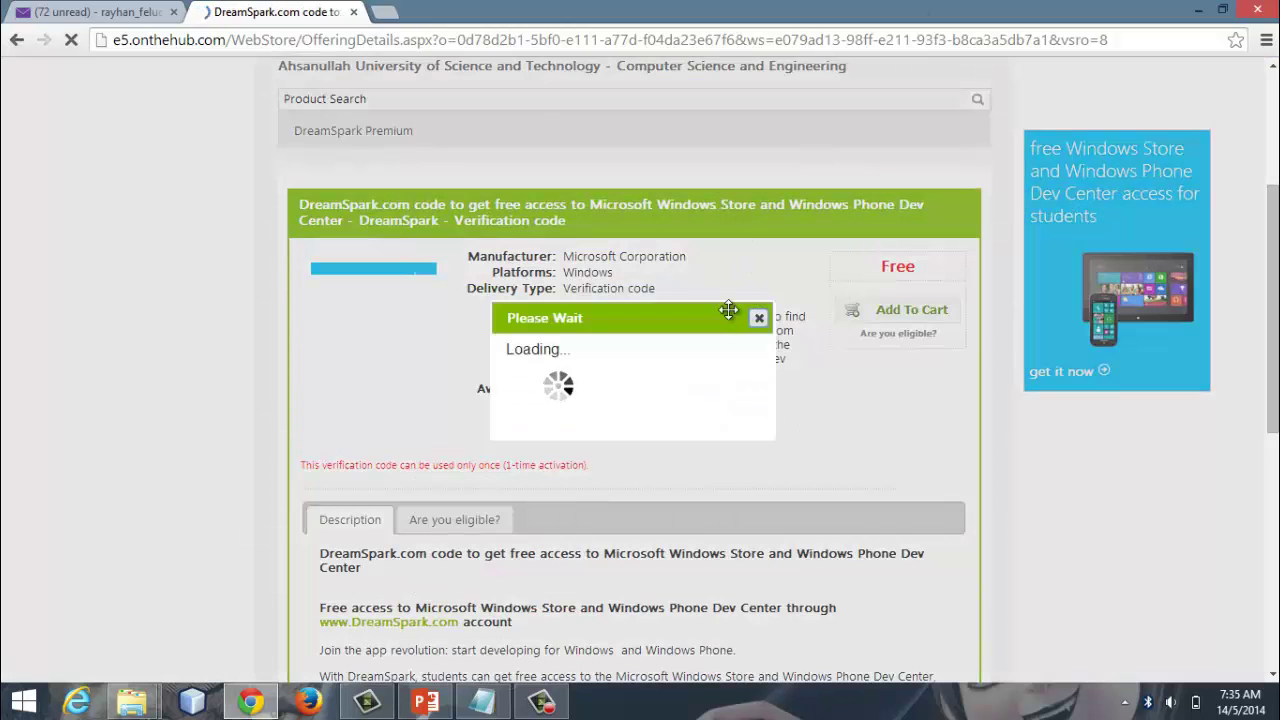
{"action": "left_click", "coordinate": [759, 320]}
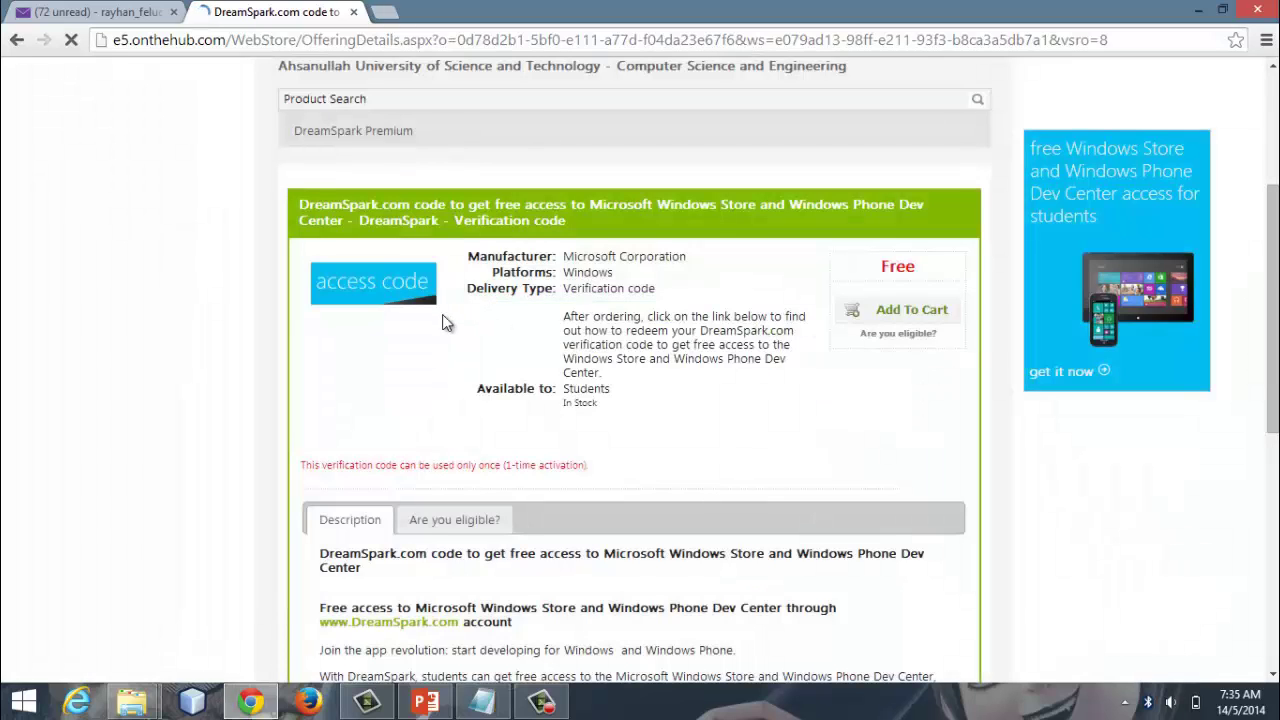
{"action": "left_click", "coordinate": [913, 316]}
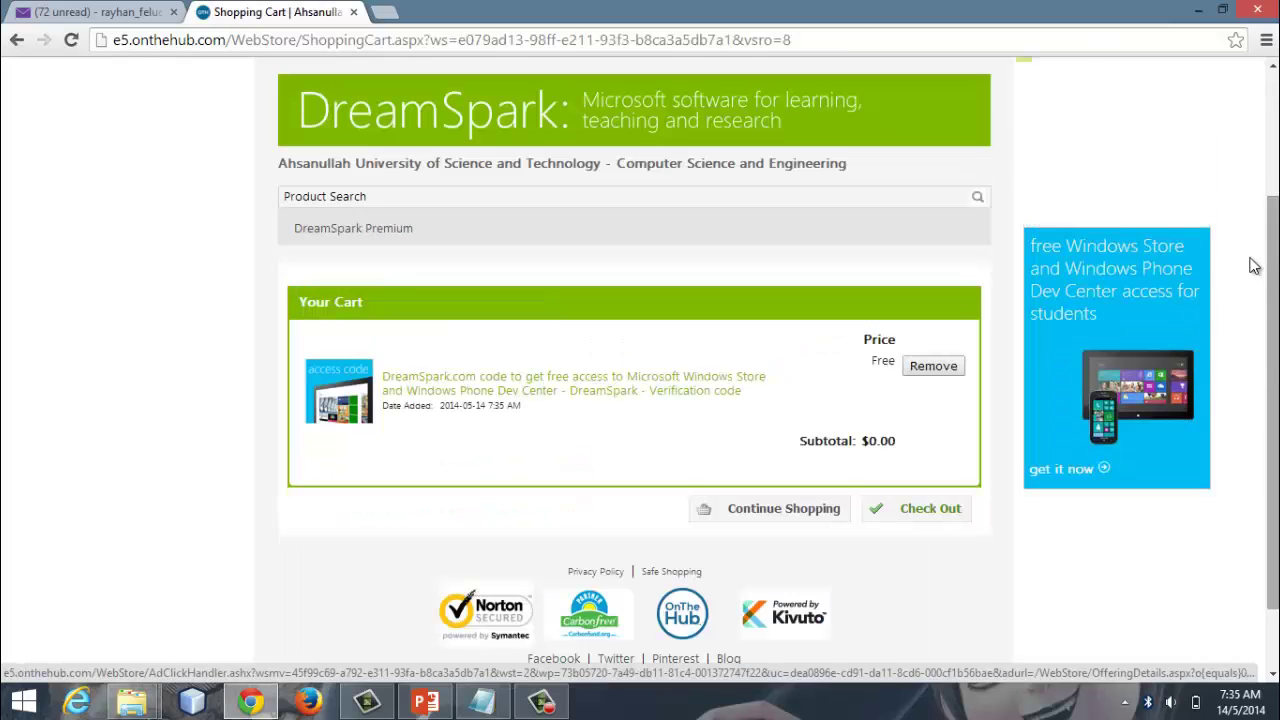
{"action": "left_click", "coordinate": [895, 518]}
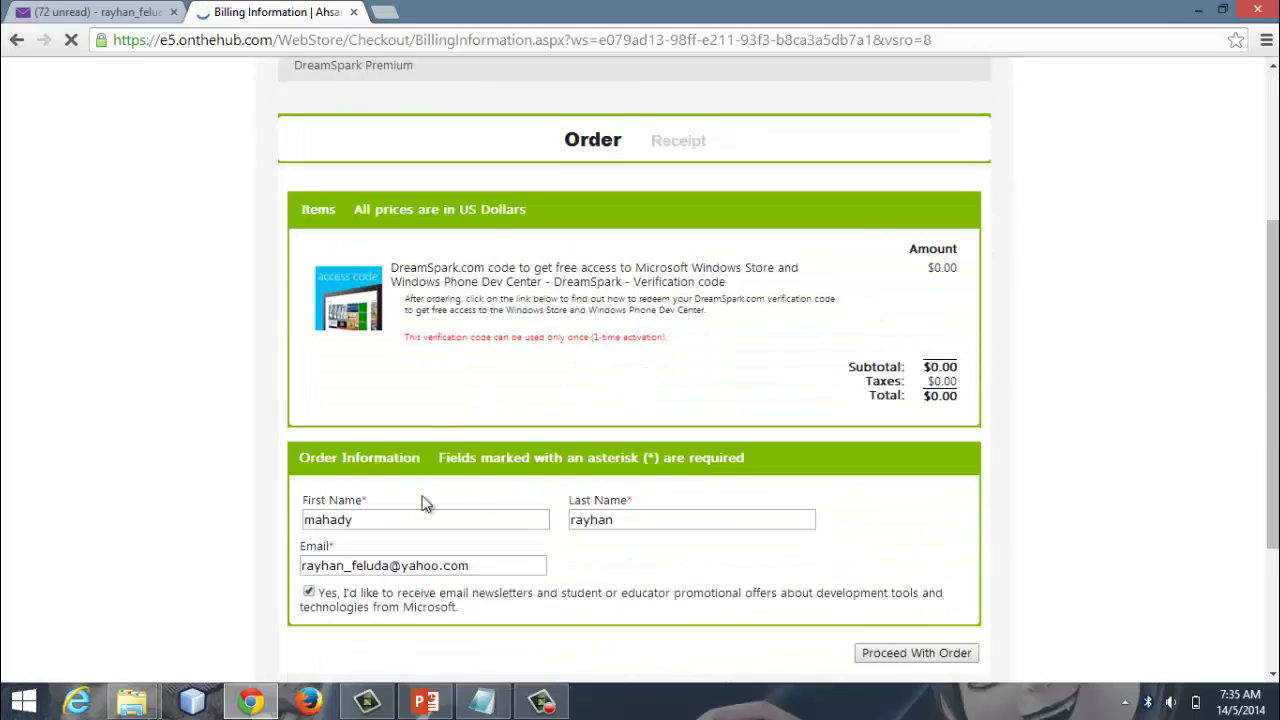
Step: Submit the free order and dismiss the loading notice on the receipt
{"action": "scroll", "coordinate": [508, 471], "scroll_direction": "down", "scroll_amount": 3}
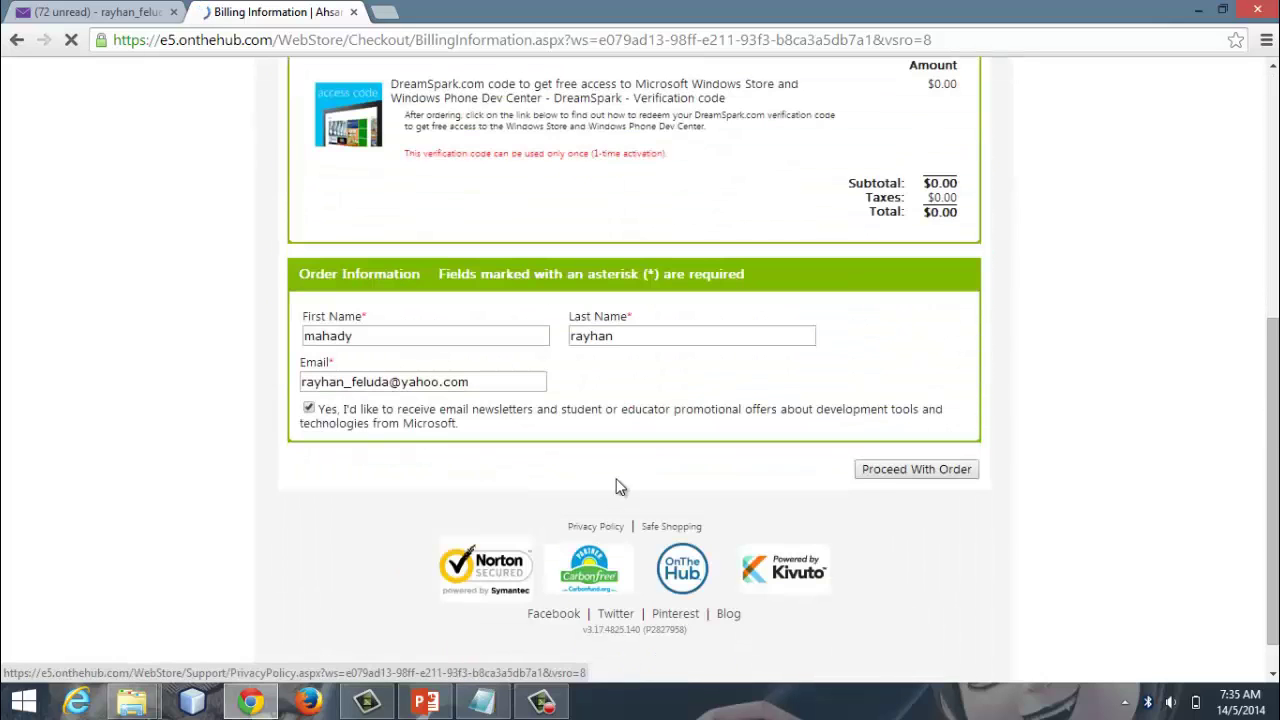
{"action": "left_click", "coordinate": [893, 470]}
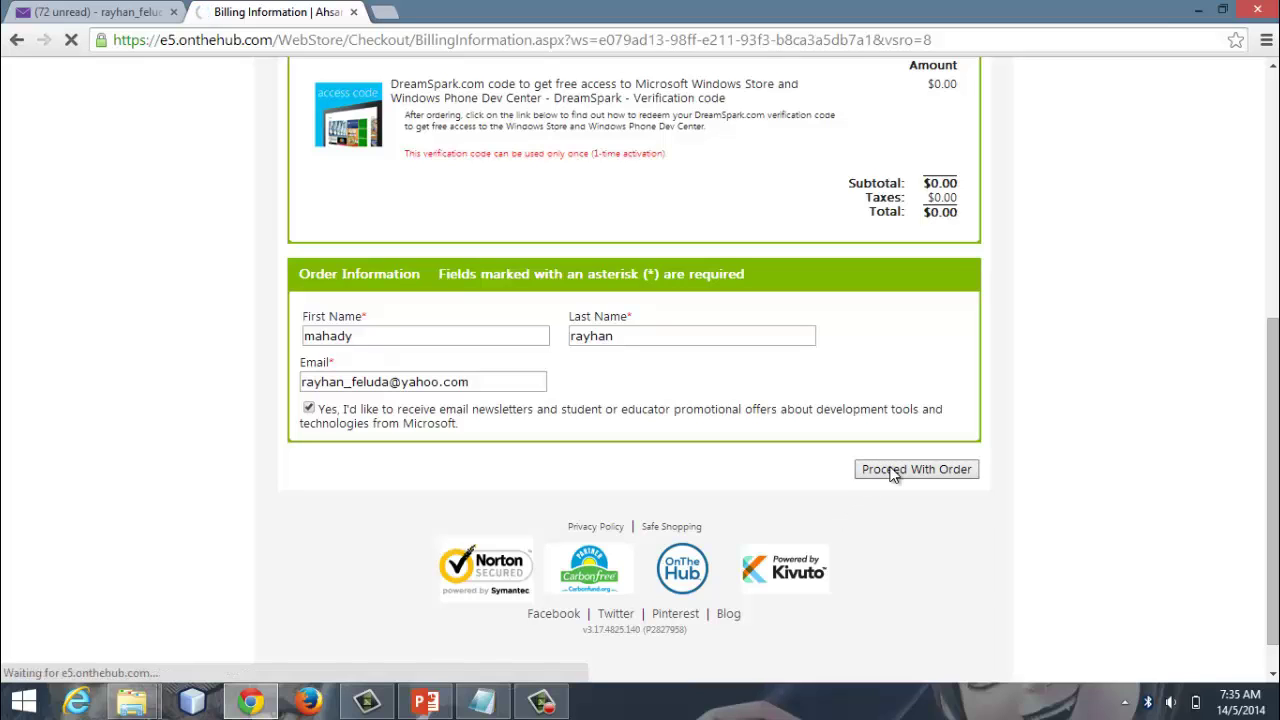
{"action": "scroll", "coordinate": [848, 479], "scroll_direction": "down", "scroll_amount": 4}
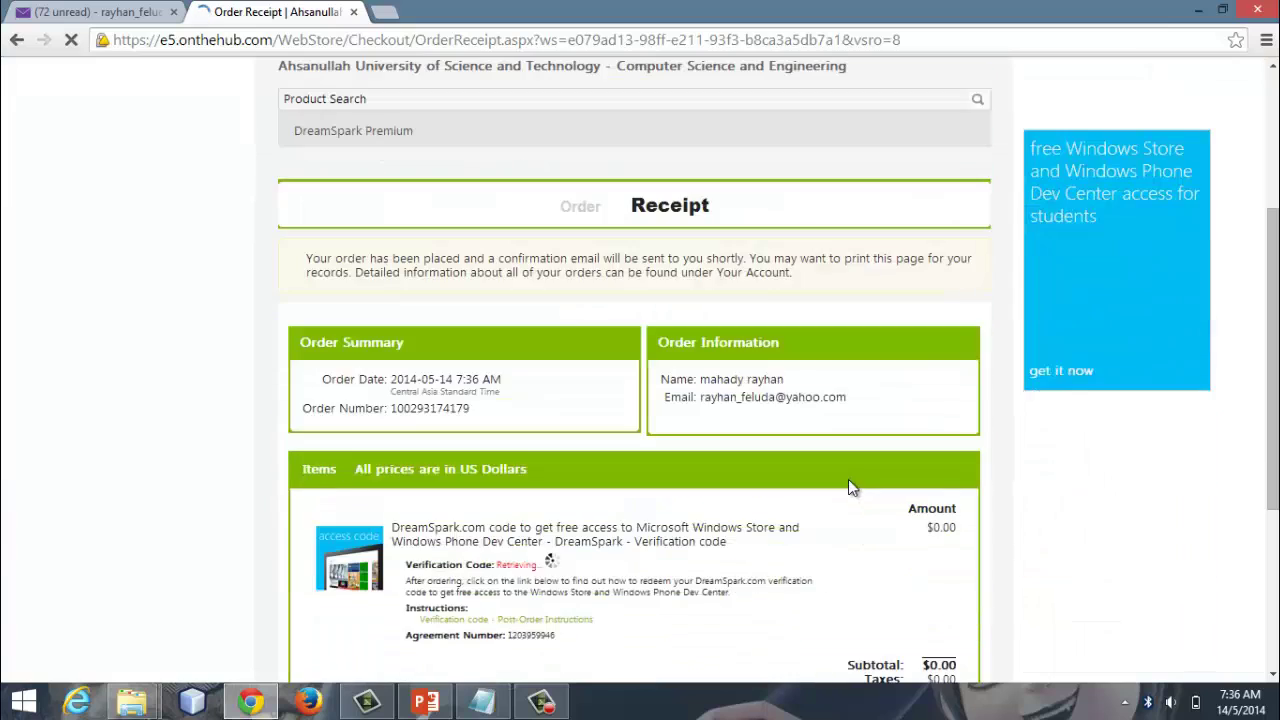
{"action": "left_click", "coordinate": [759, 224]}
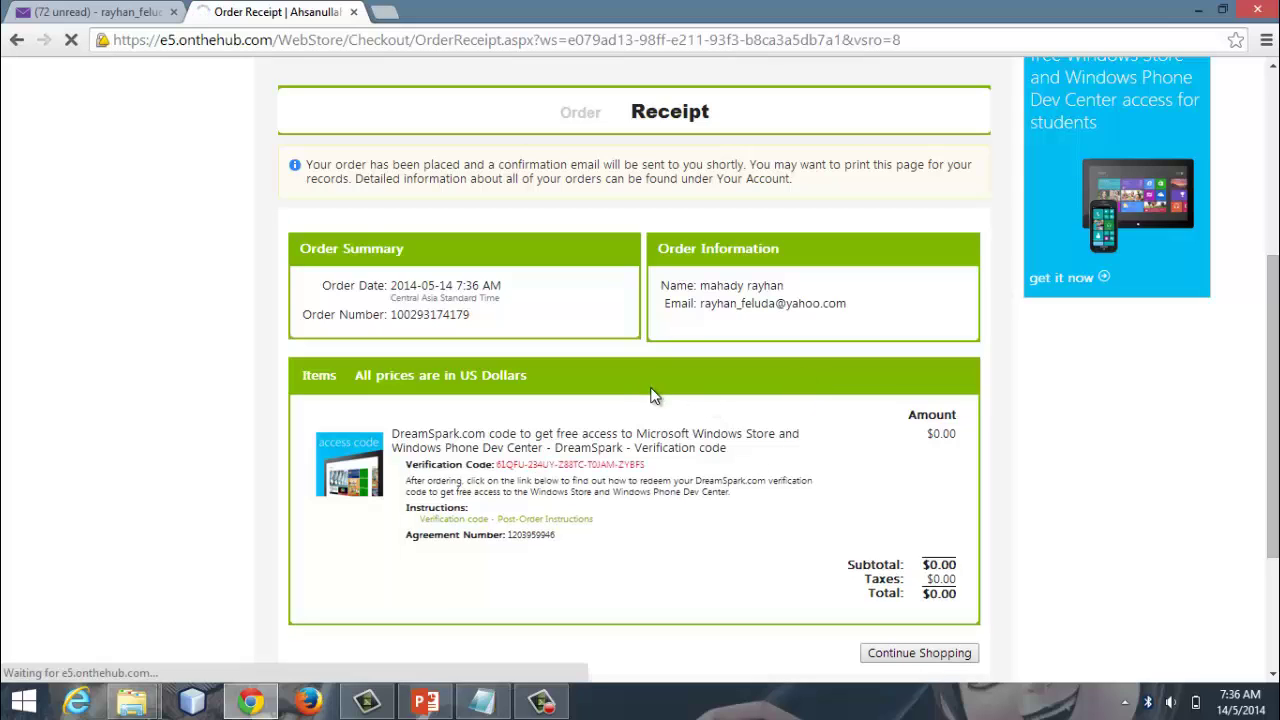
Step: Select the verification code on the order receipt, then switch to the PowerPoint tutorial
{"action": "scroll", "coordinate": [655, 398], "scroll_direction": "down", "scroll_amount": 1}
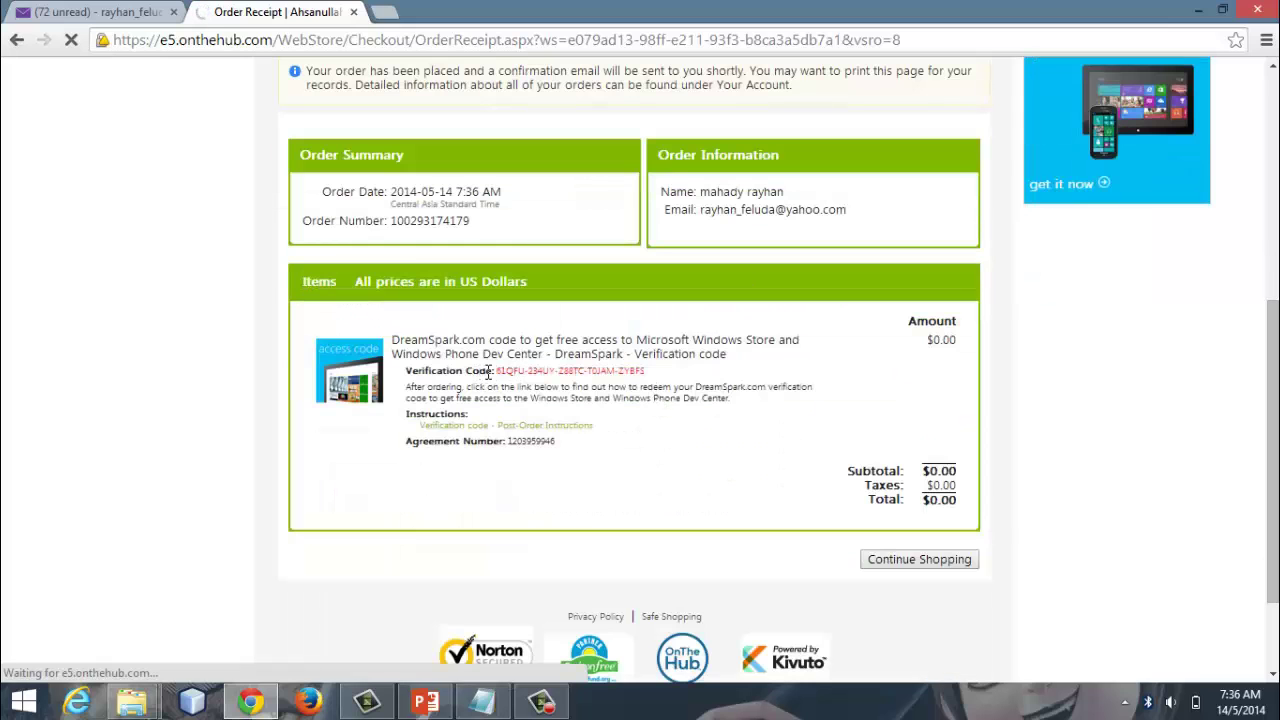
{"action": "left_click_drag", "start_coordinate": [495, 372], "coordinate": [645, 372]}
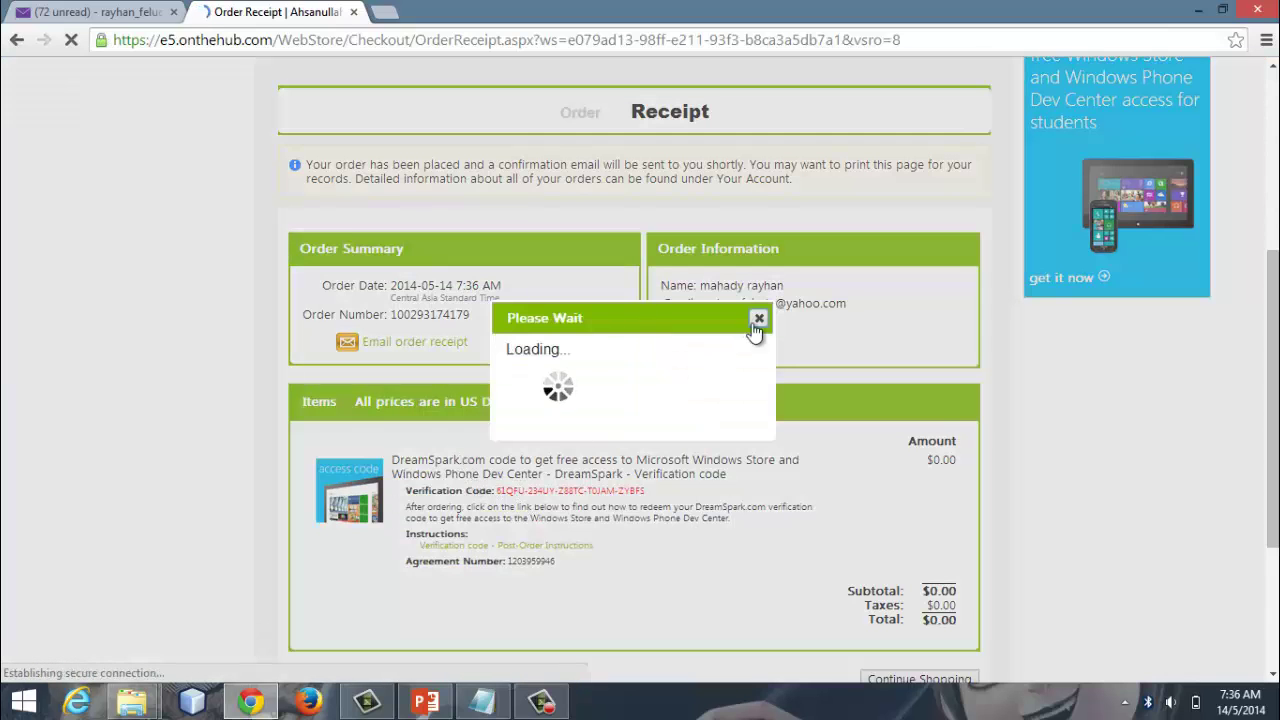
{"action": "left_click", "coordinate": [758, 320]}
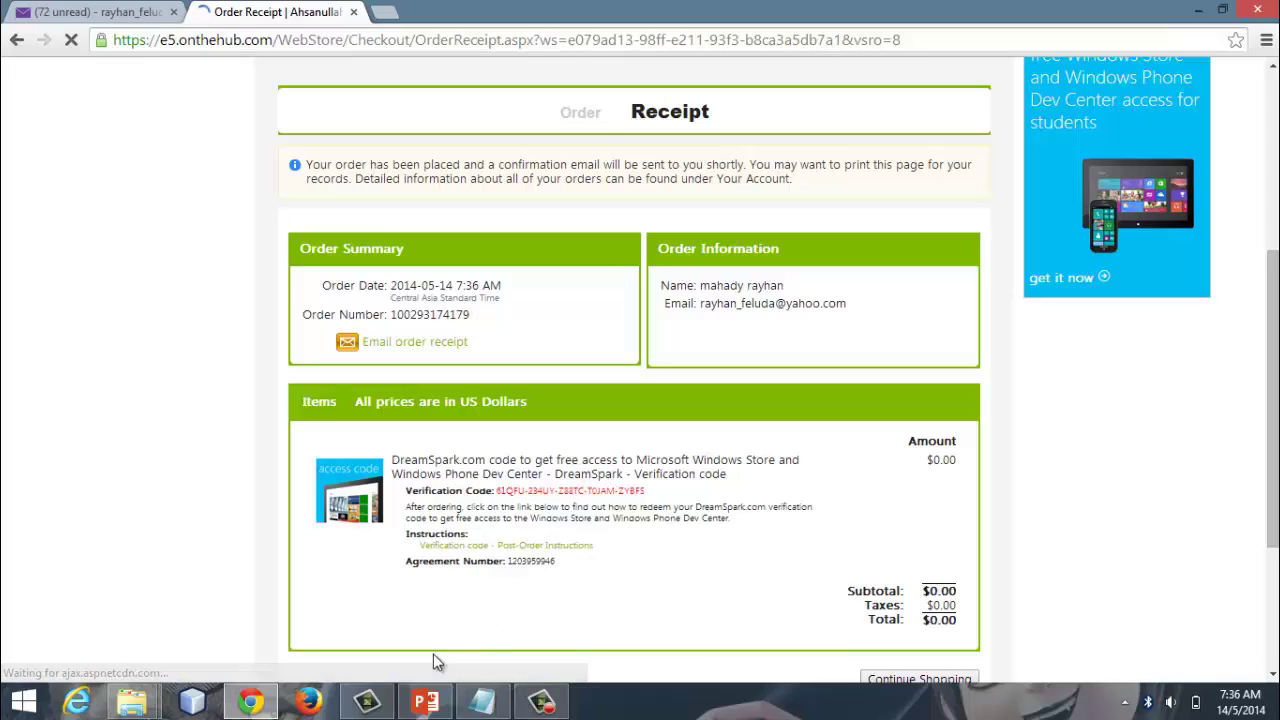
{"action": "left_click", "coordinate": [426, 702]}
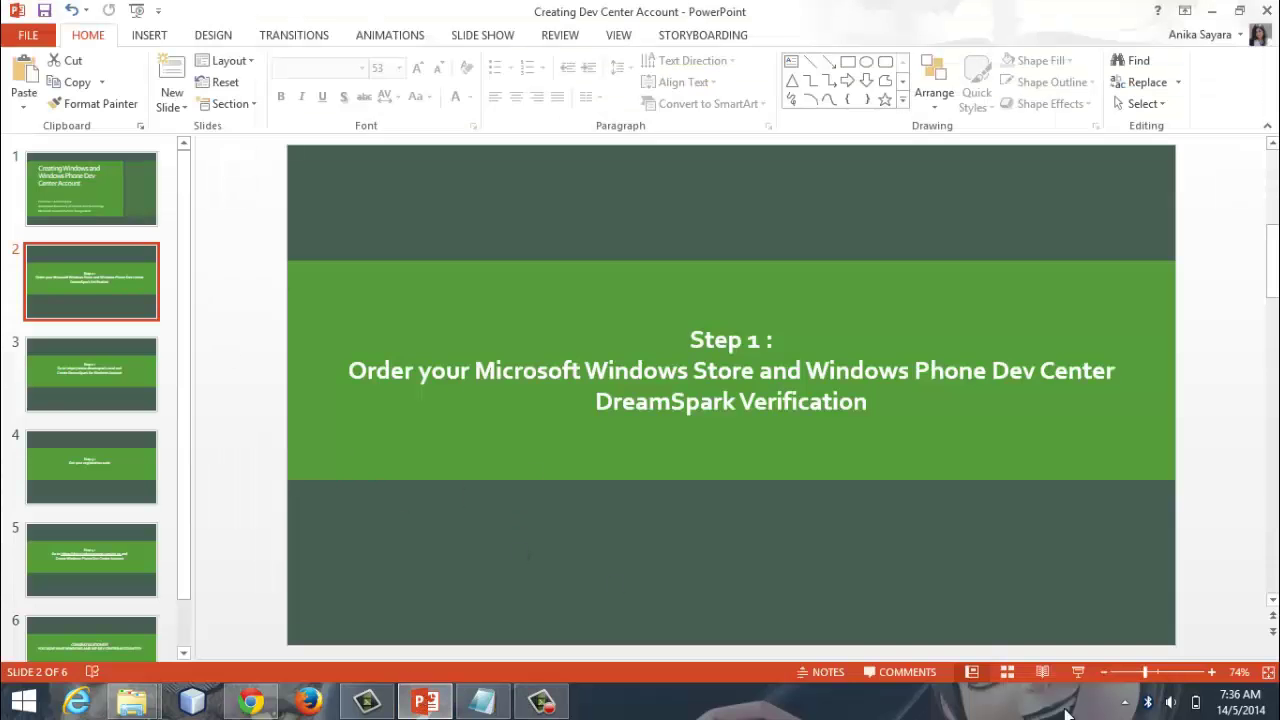
Step: Present the Step 2 slide on creating a DreamSpark for Students account, then return to Chrome
{"action": "left_click", "coordinate": [1077, 672]}
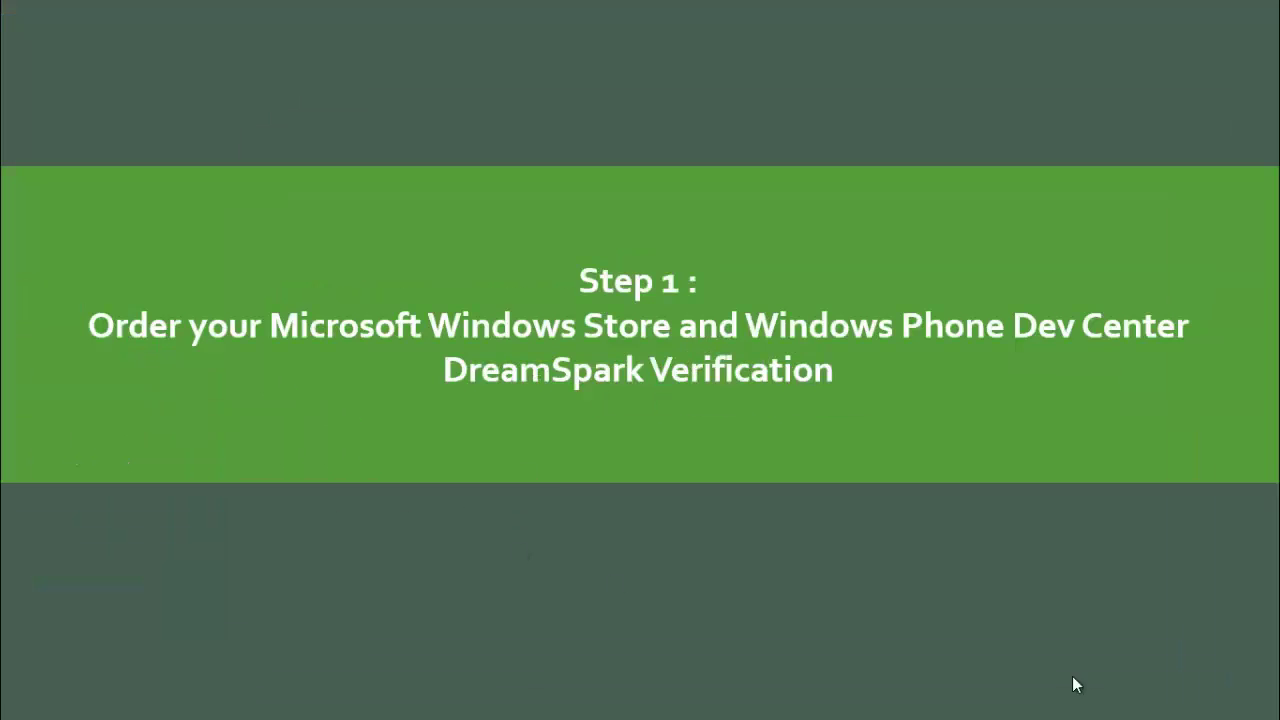
{"action": "left_click", "coordinate": [601, 479]}
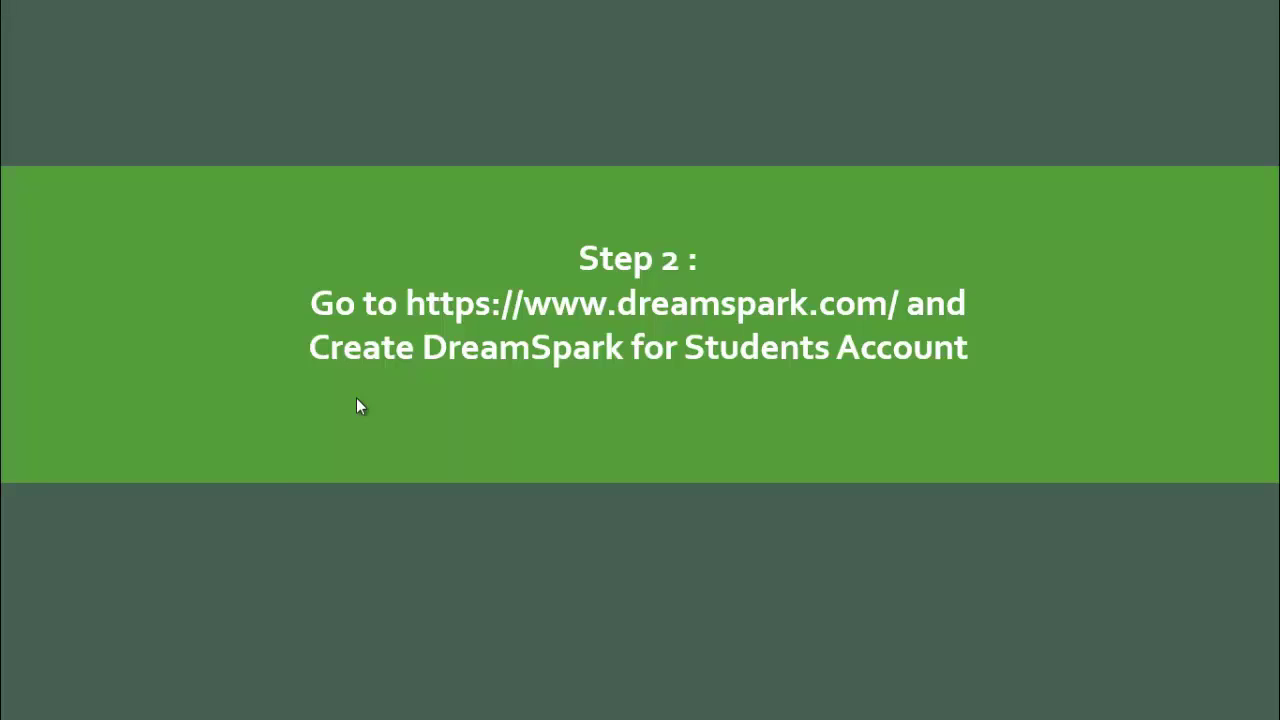
{"action": "key", "text": "Escape"}
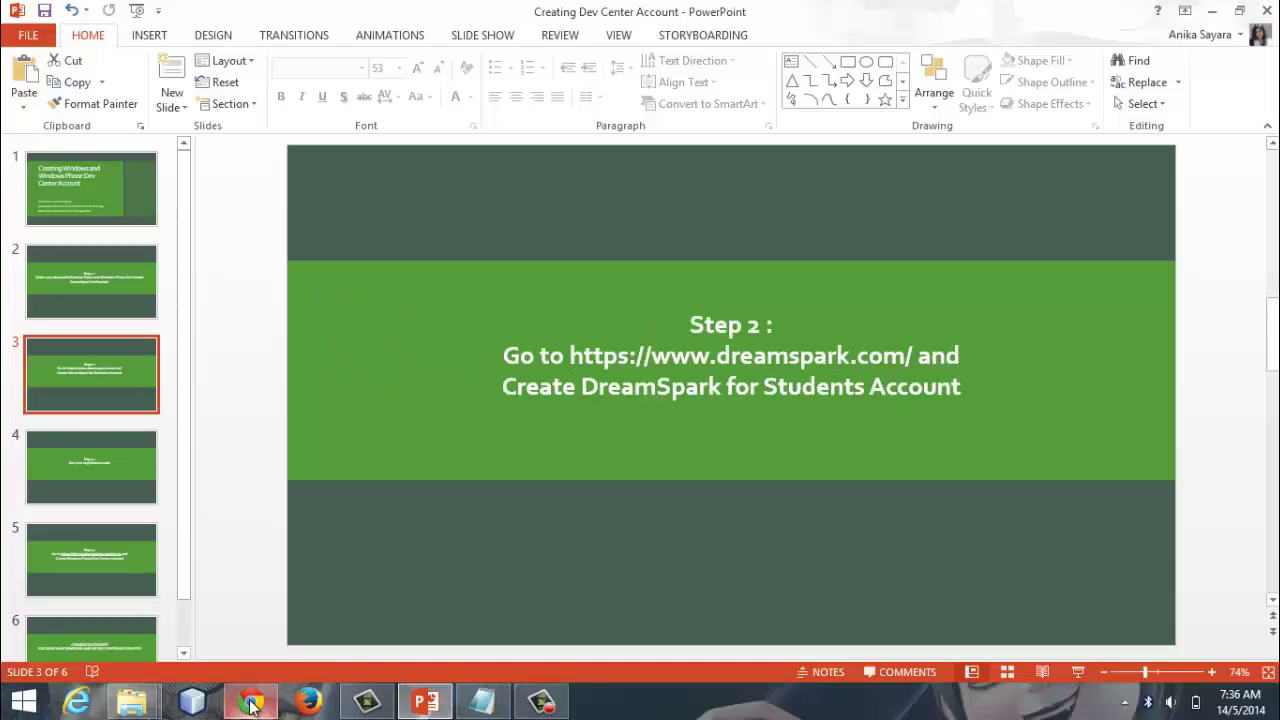
{"action": "left_click", "coordinate": [250, 706]}
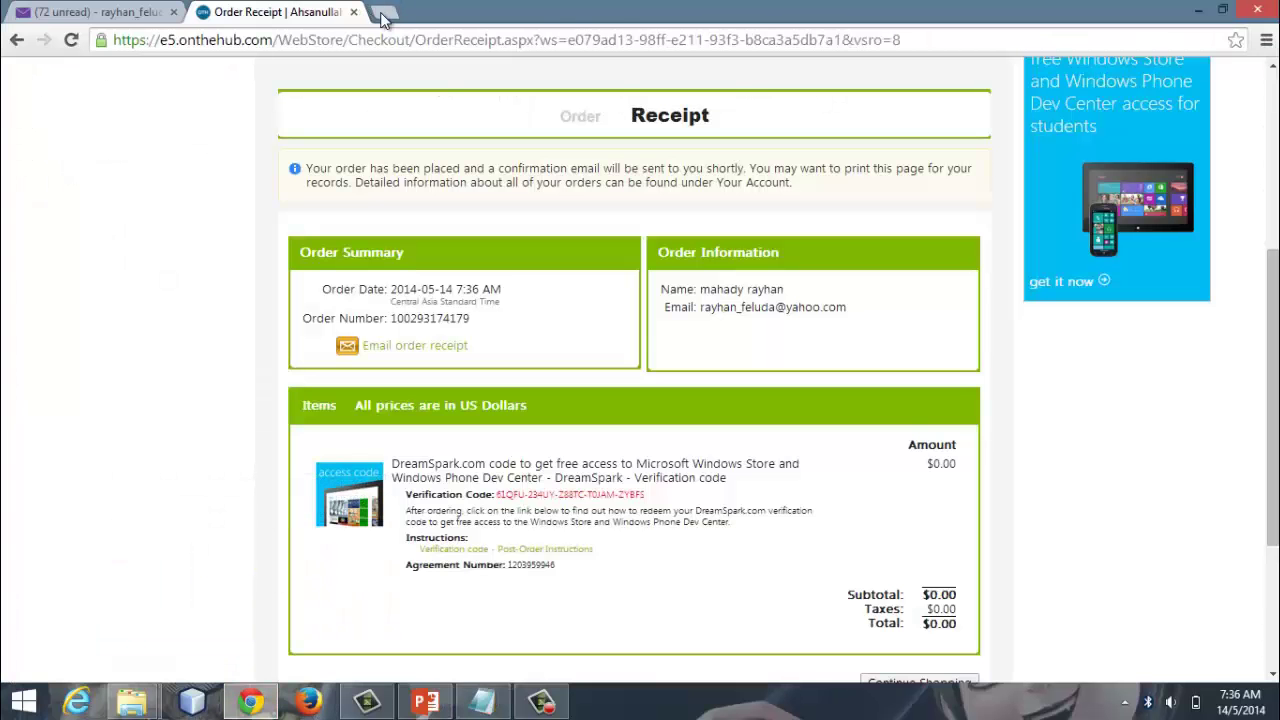
{"action": "left_click", "coordinate": [374, 14]}
{"action": "type", "text": "ww"}
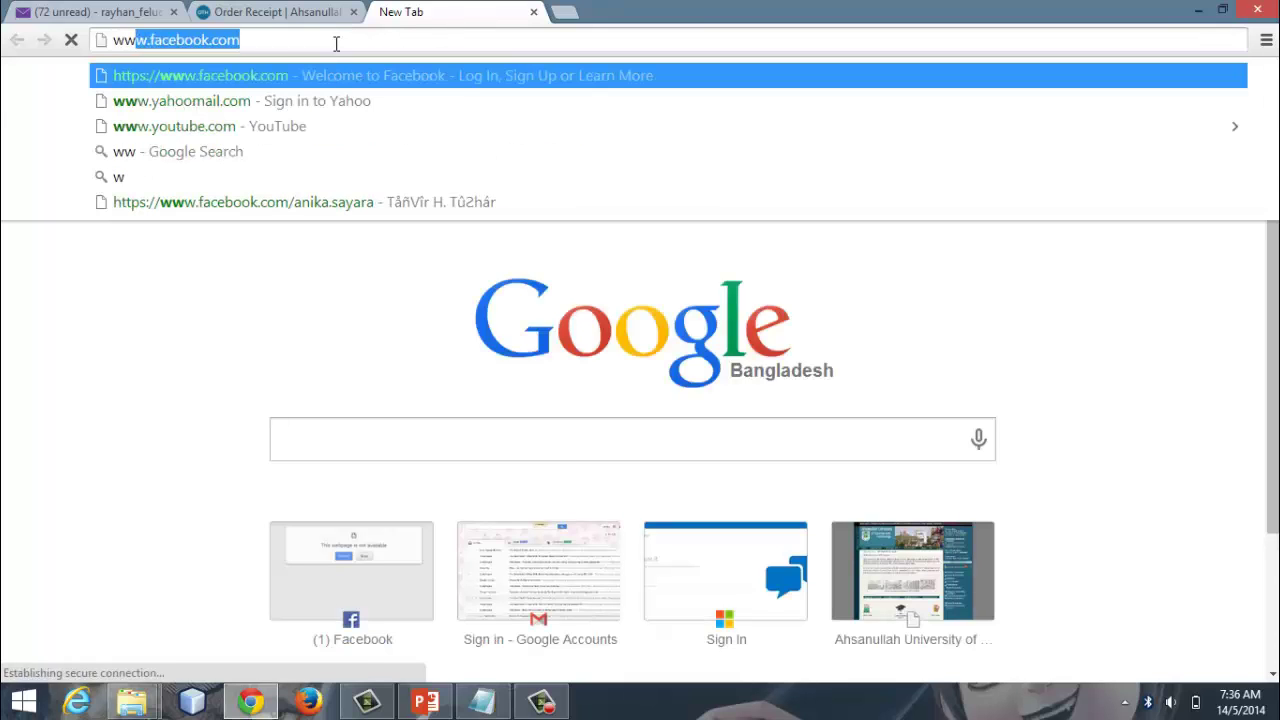
{"action": "type", "text": "w.dre"}
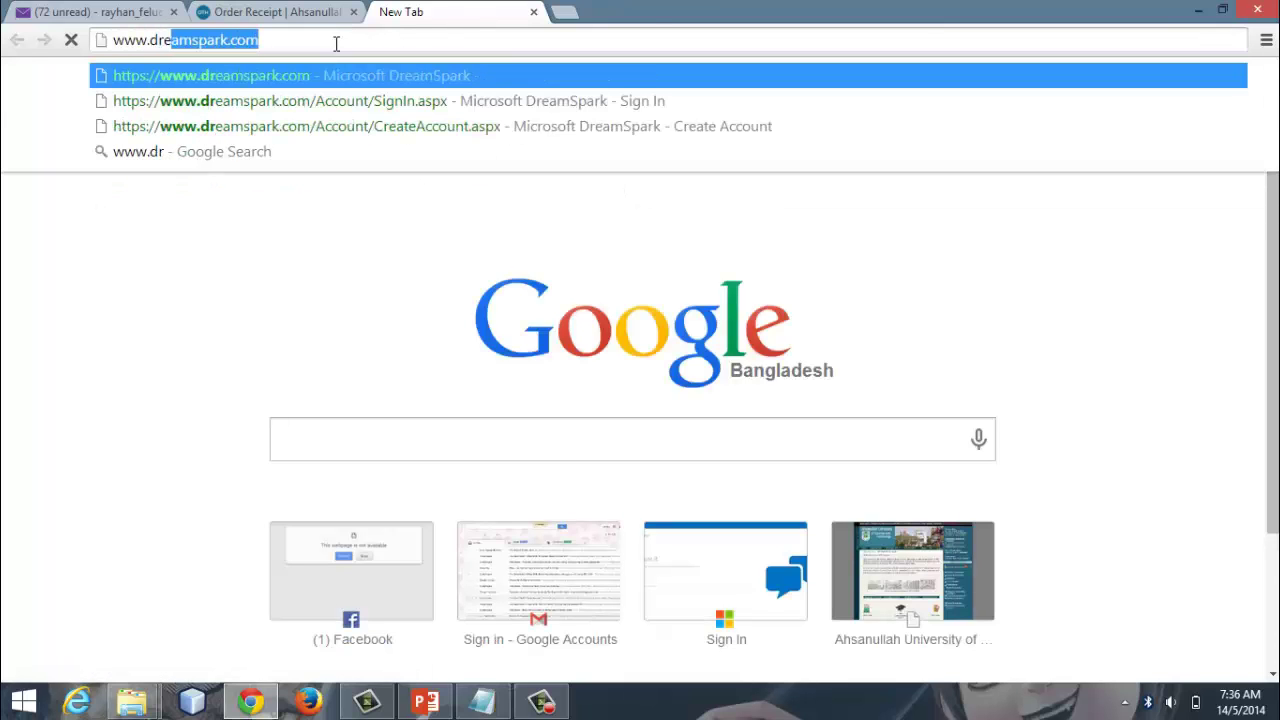
{"action": "type", "text": "amspark.co"}
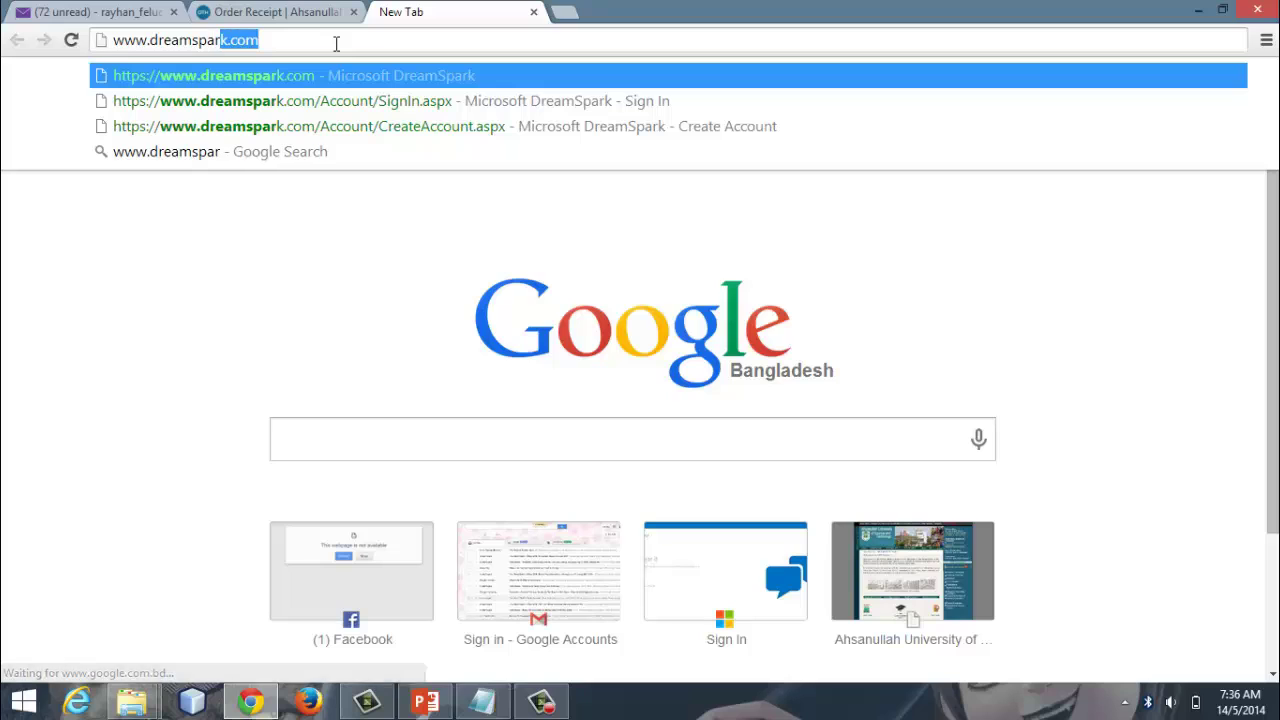
{"action": "type", "text": "m"}
{"action": "key", "text": "Return"}
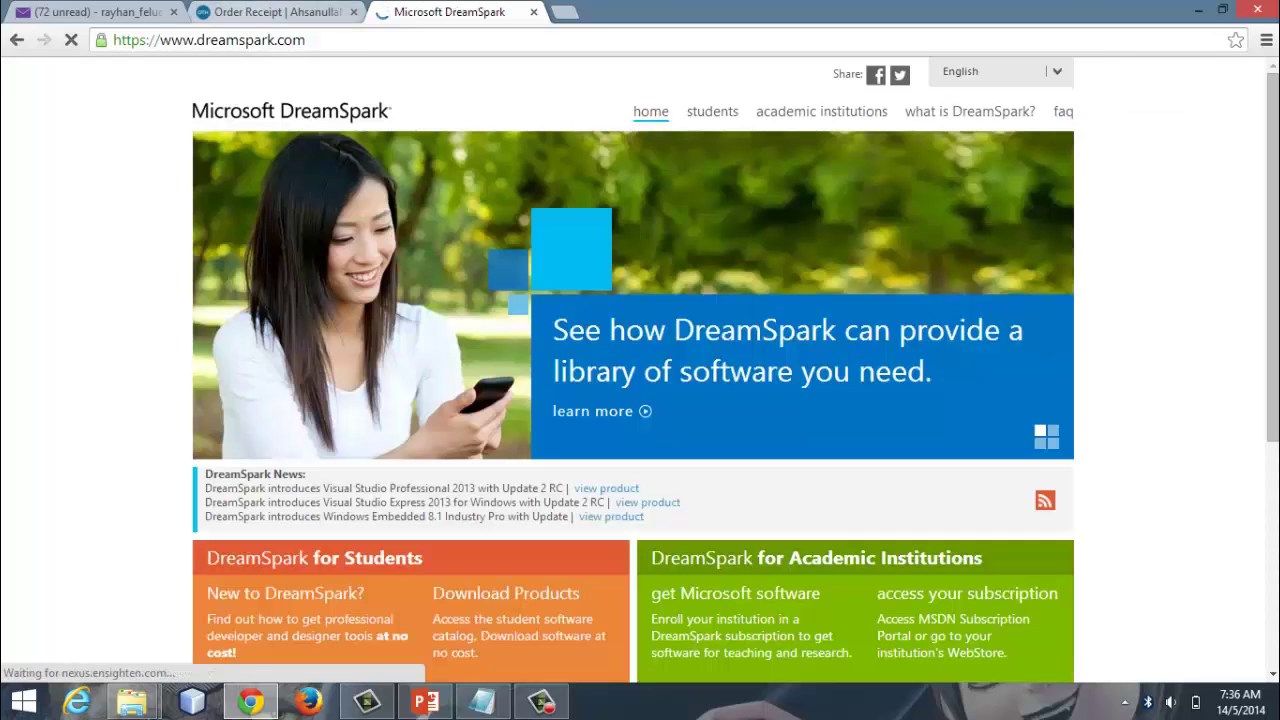
{"action": "scroll", "coordinate": [558, 230], "scroll_direction": "down", "scroll_amount": 4}
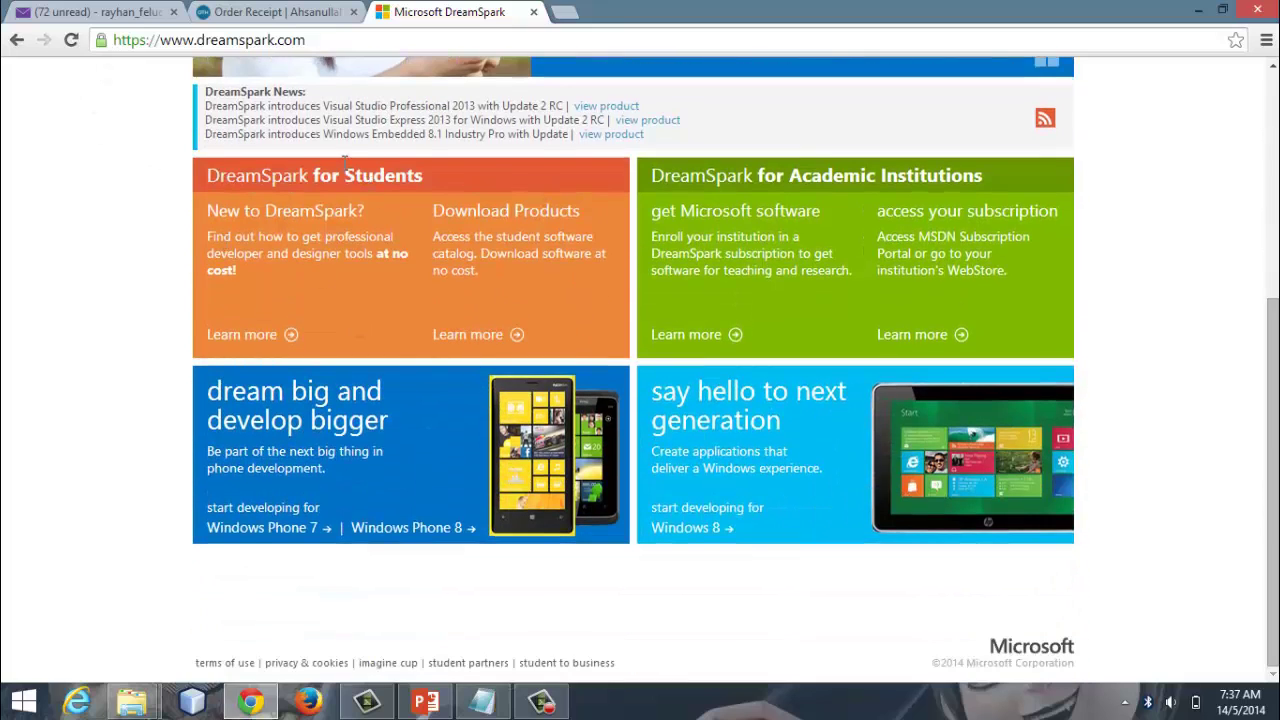
Step: Go through Learn more under New to DreamSpark to the Create Account form
{"action": "left_click", "coordinate": [265, 336]}
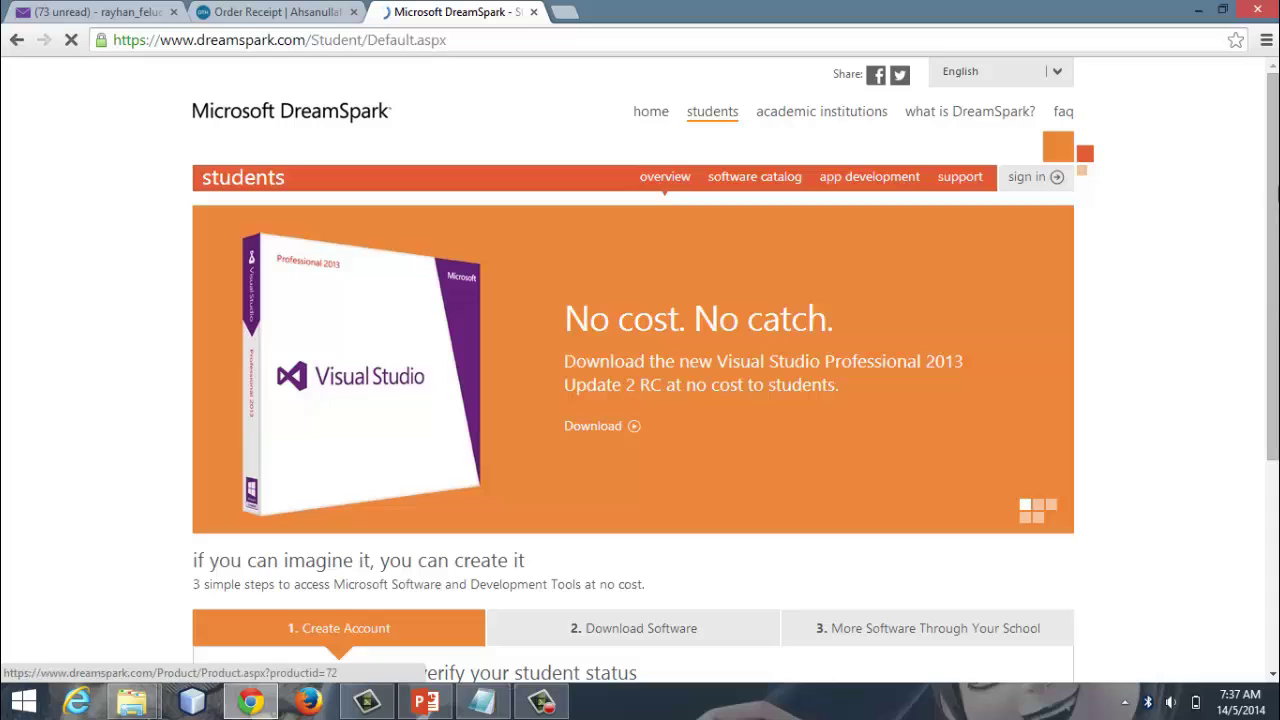
{"action": "scroll", "coordinate": [1080, 372], "scroll_direction": "down", "scroll_amount": 3}
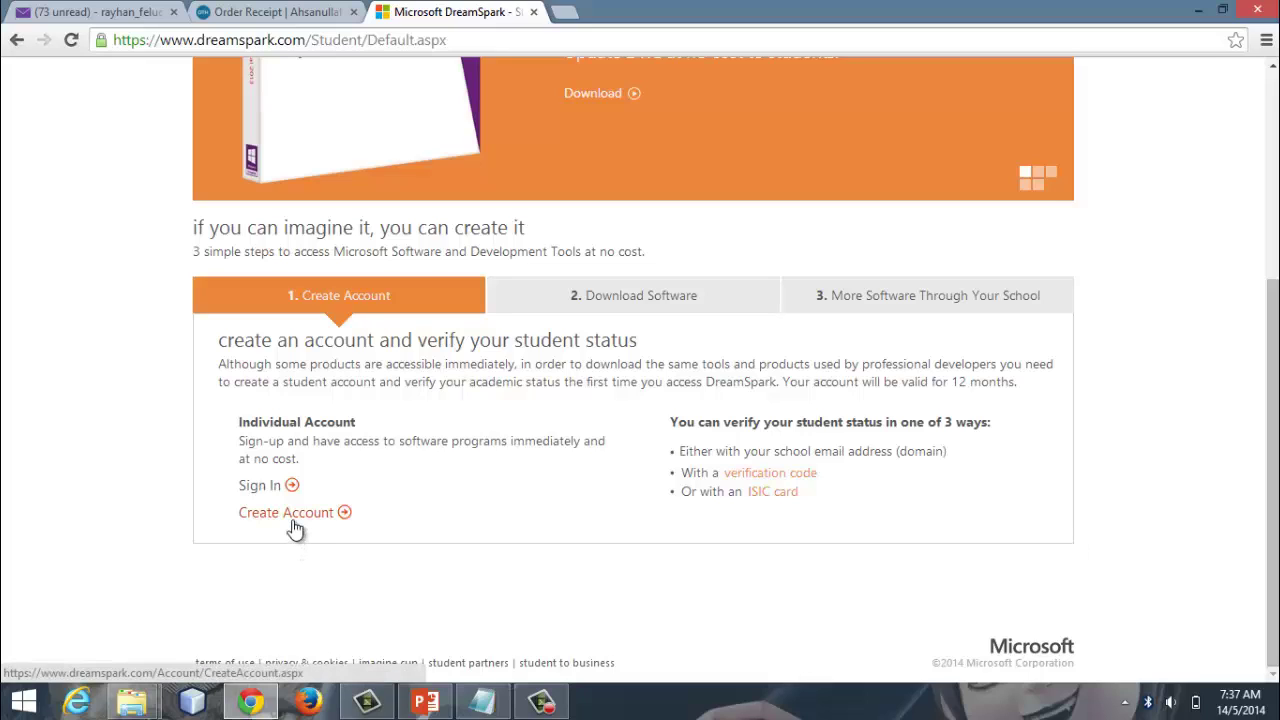
{"action": "left_click", "coordinate": [293, 515]}
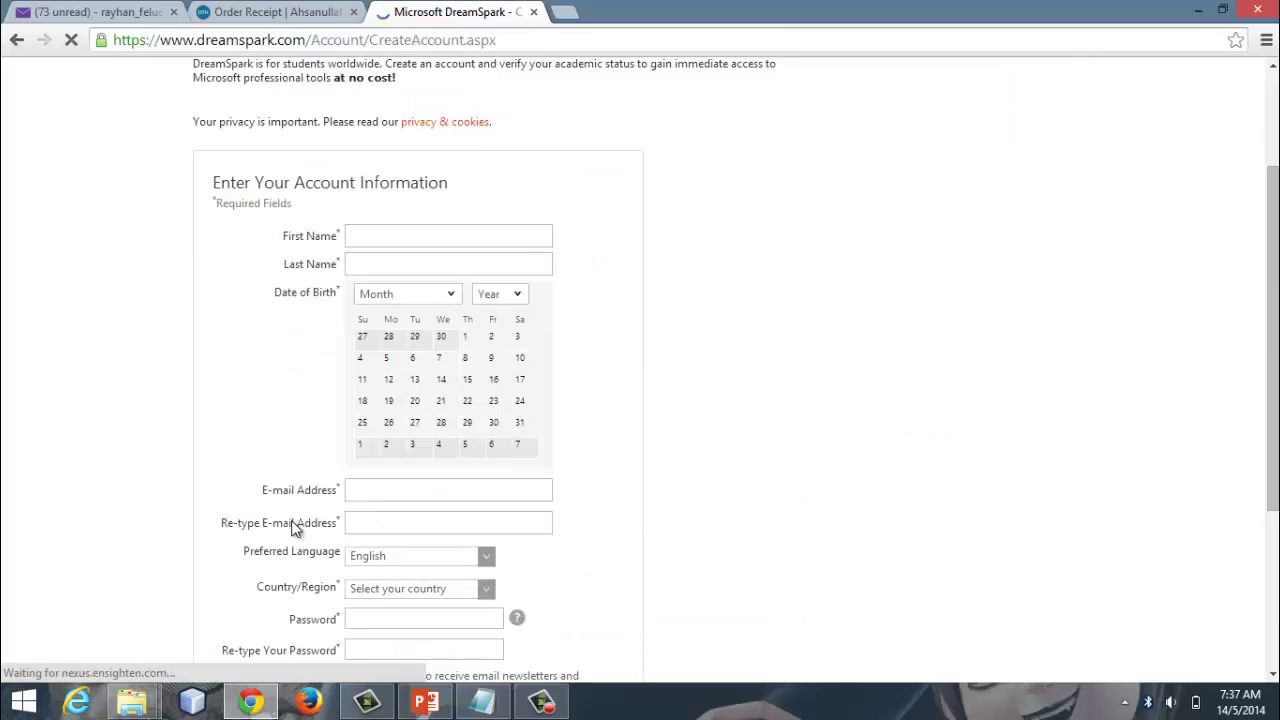
Step: Scroll through the account information form and bring up the saved account notes in Notepad
{"action": "scroll", "coordinate": [293, 522], "scroll_direction": "down", "scroll_amount": 2}
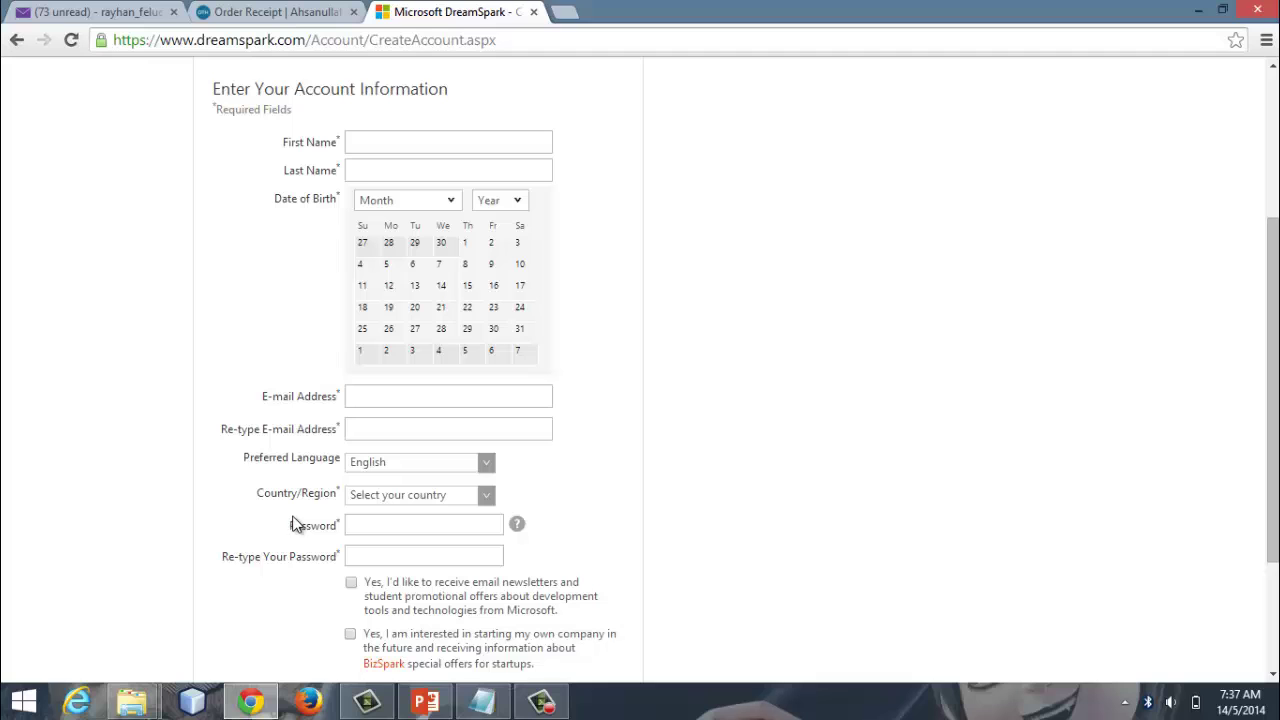
{"action": "scroll", "coordinate": [297, 514], "scroll_direction": "down", "scroll_amount": 2}
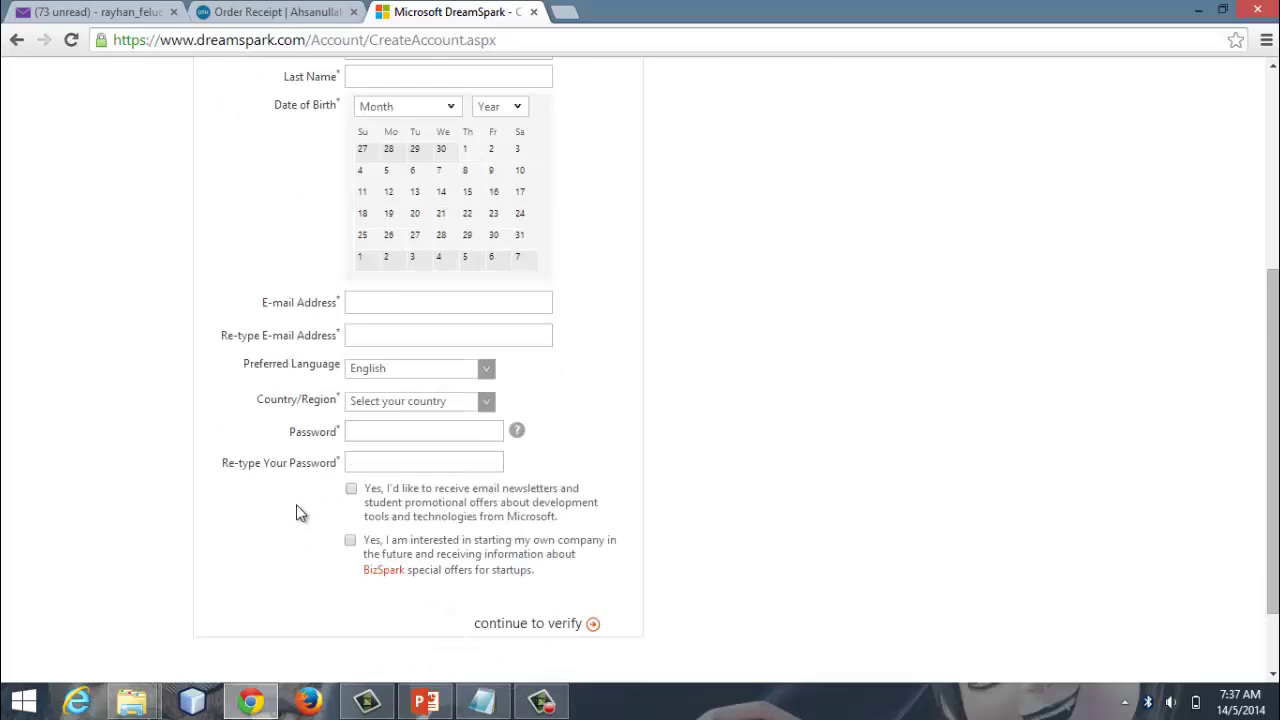
{"action": "scroll", "coordinate": [296, 512], "scroll_direction": "up", "scroll_amount": 4}
{"action": "scroll", "coordinate": [296, 504], "scroll_direction": "down", "scroll_amount": 4}
{"action": "left_click", "coordinate": [489, 708]}
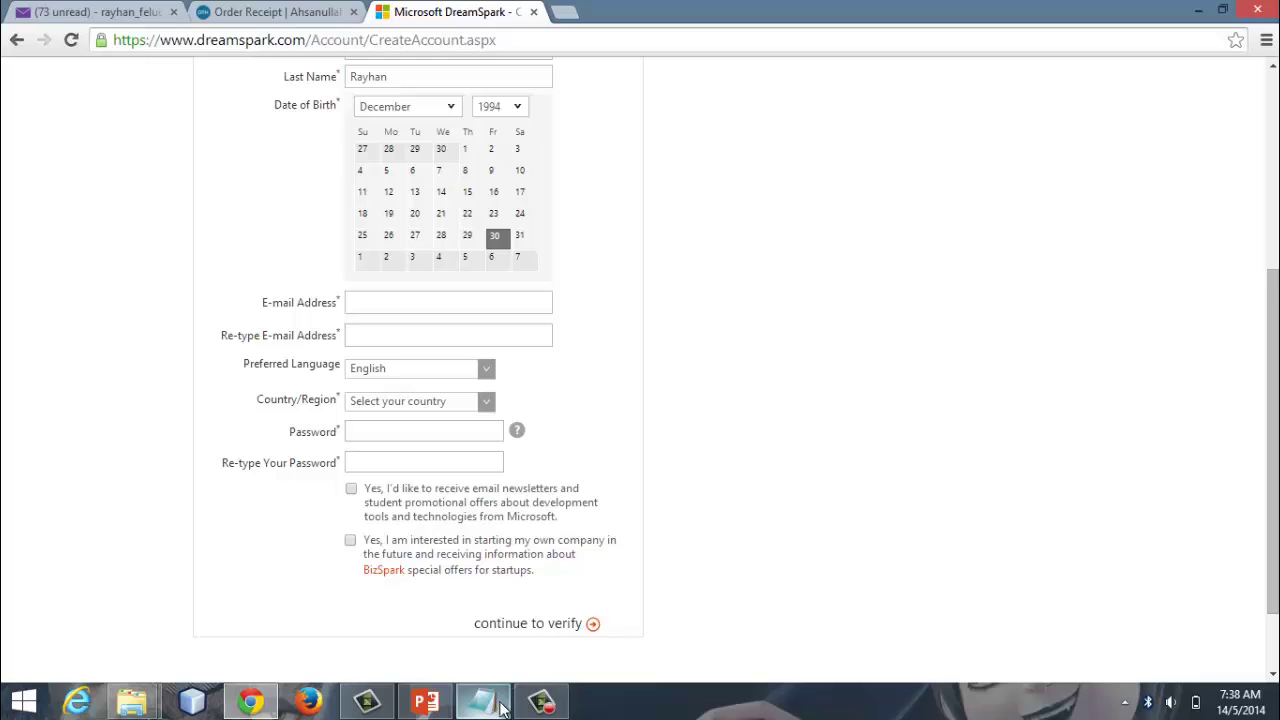
{"action": "left_click", "coordinate": [503, 708]}
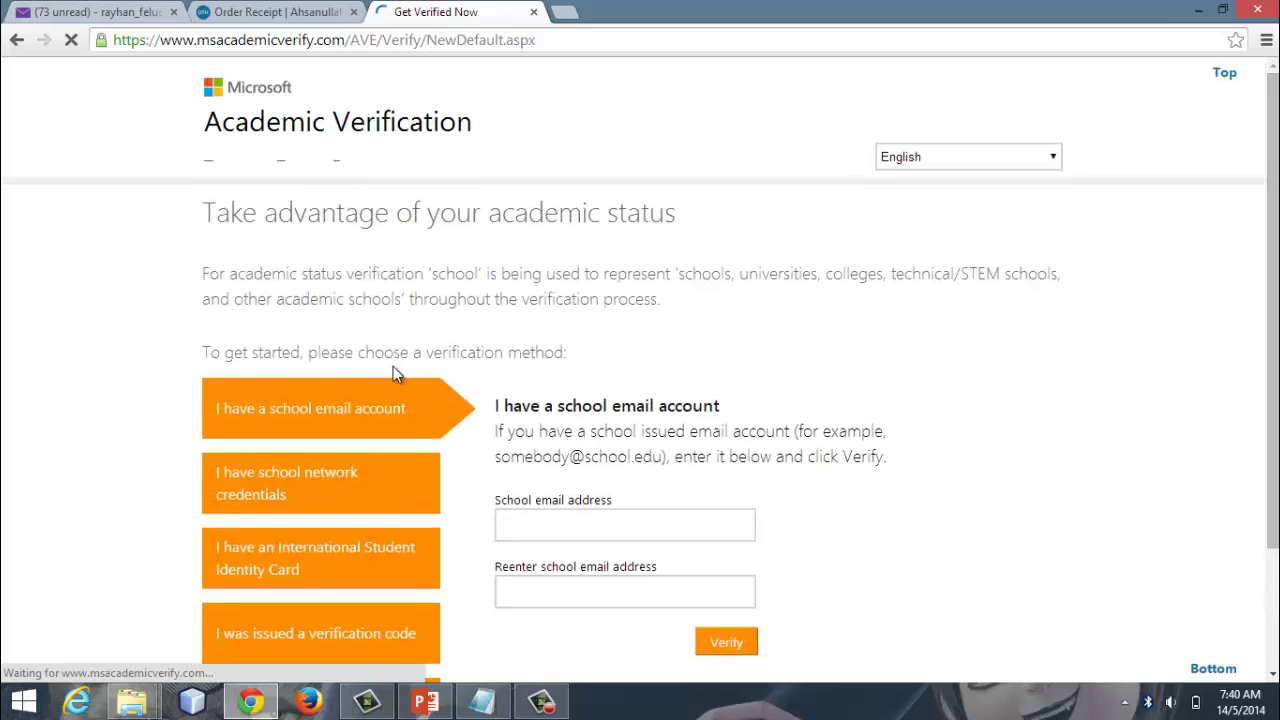
Step: Choose verification with an issued verification code and select the first code box
{"action": "scroll", "coordinate": [747, 477], "scroll_direction": "down", "scroll_amount": 2}
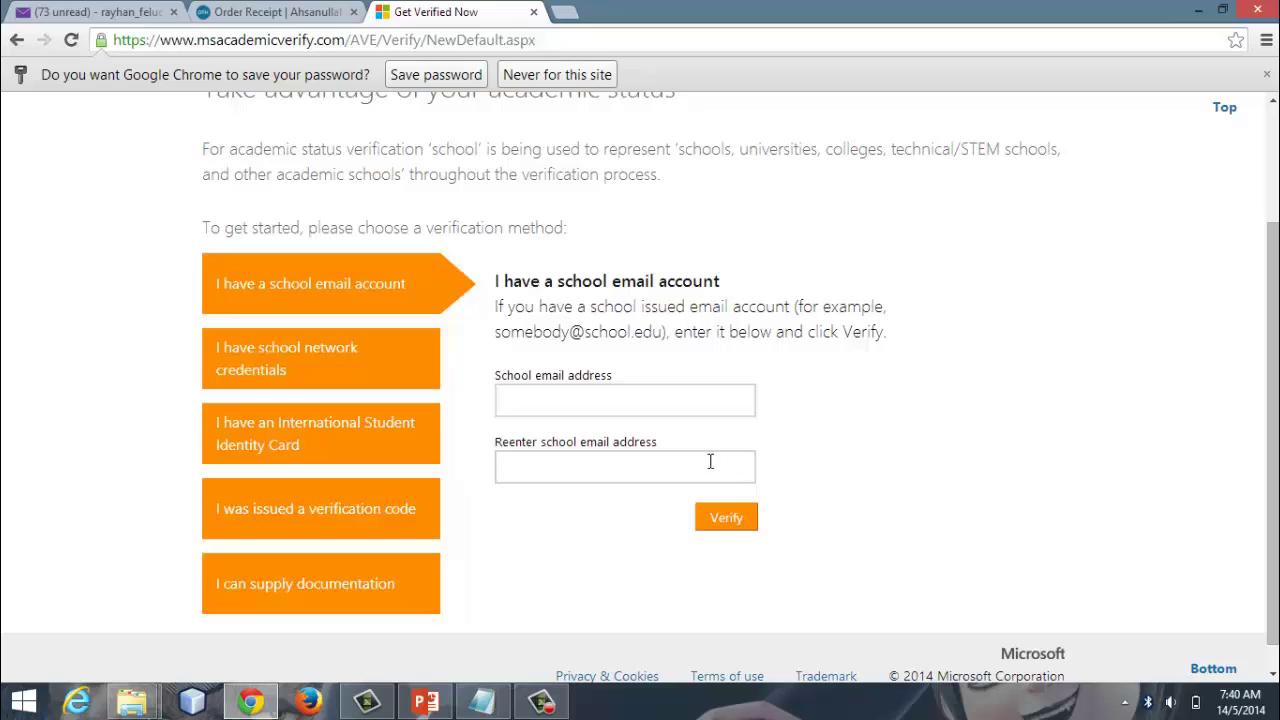
{"action": "scroll", "coordinate": [706, 458], "scroll_direction": "up", "scroll_amount": 2}
{"action": "scroll", "coordinate": [702, 454], "scroll_direction": "down", "scroll_amount": 1}
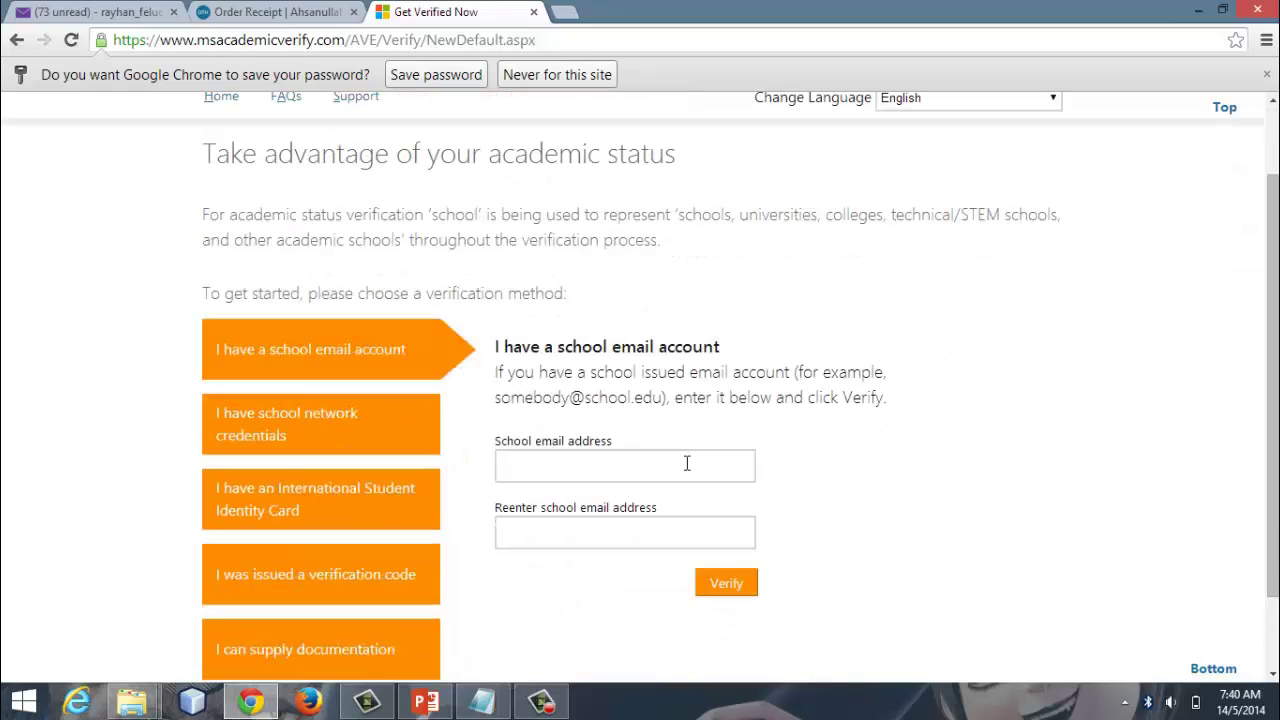
{"action": "scroll", "coordinate": [696, 465], "scroll_direction": "down", "scroll_amount": 1}
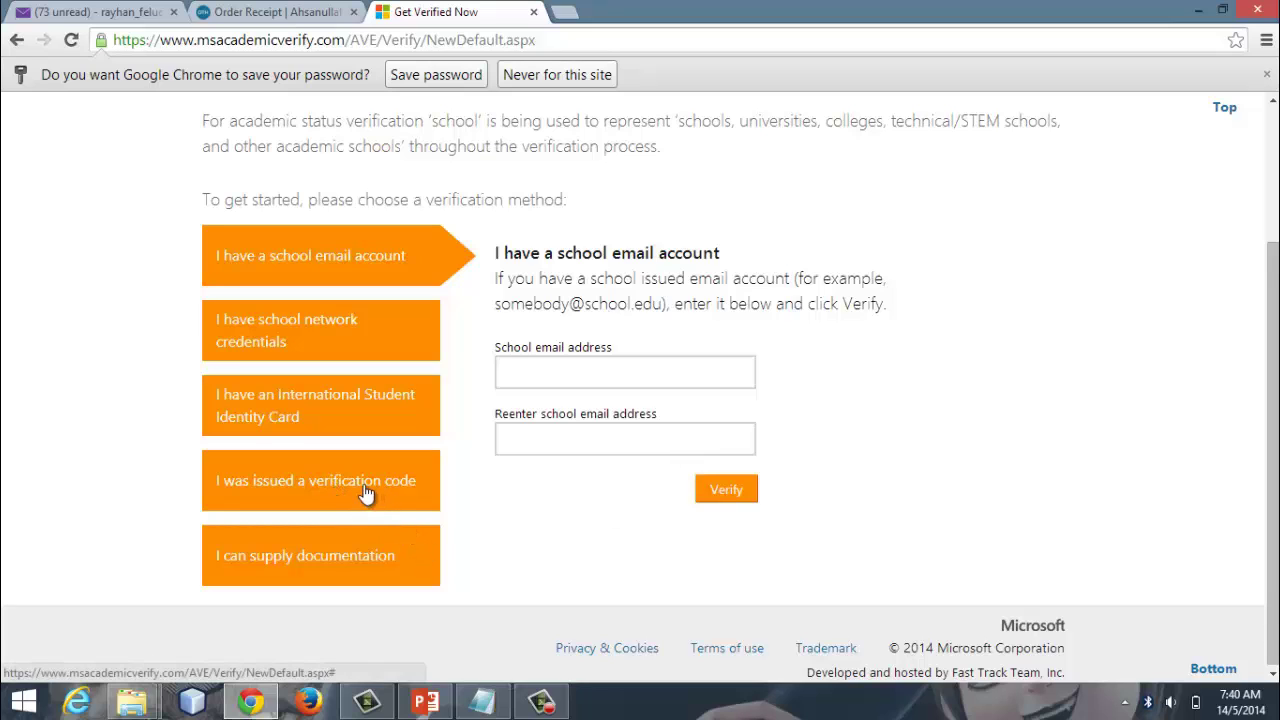
{"action": "left_click", "coordinate": [366, 495]}
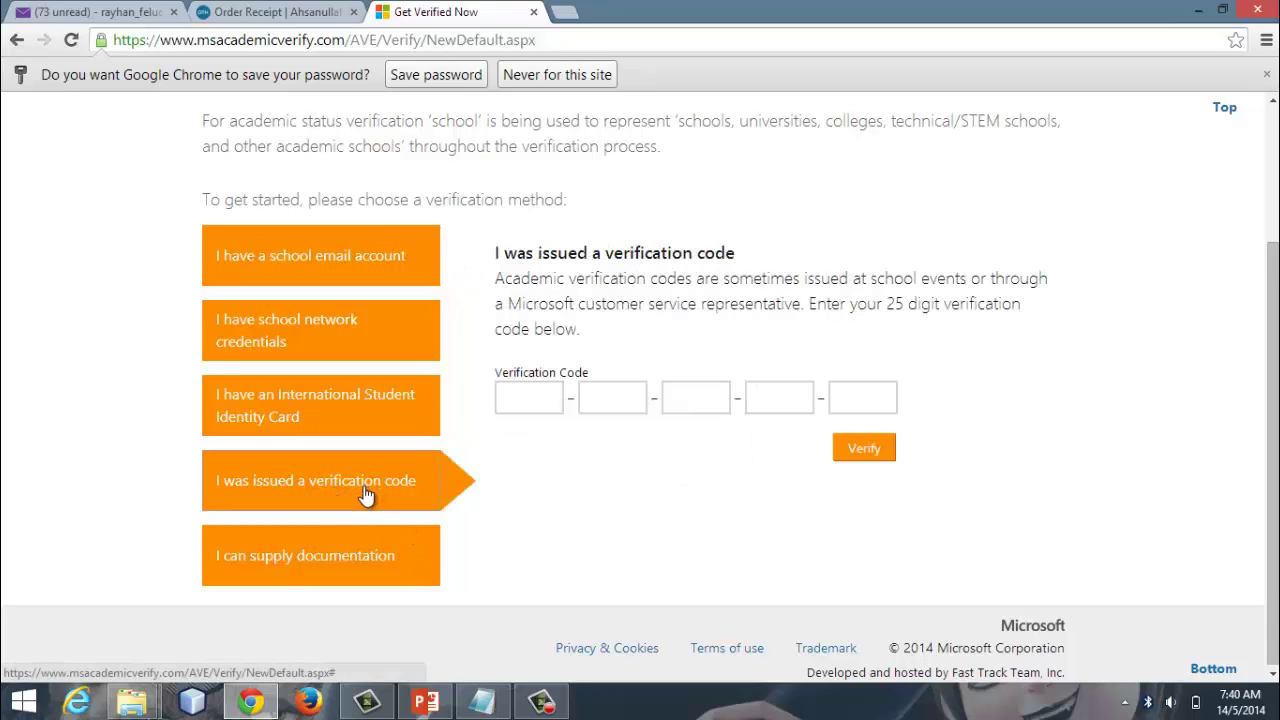
{"action": "left_click", "coordinate": [532, 397]}
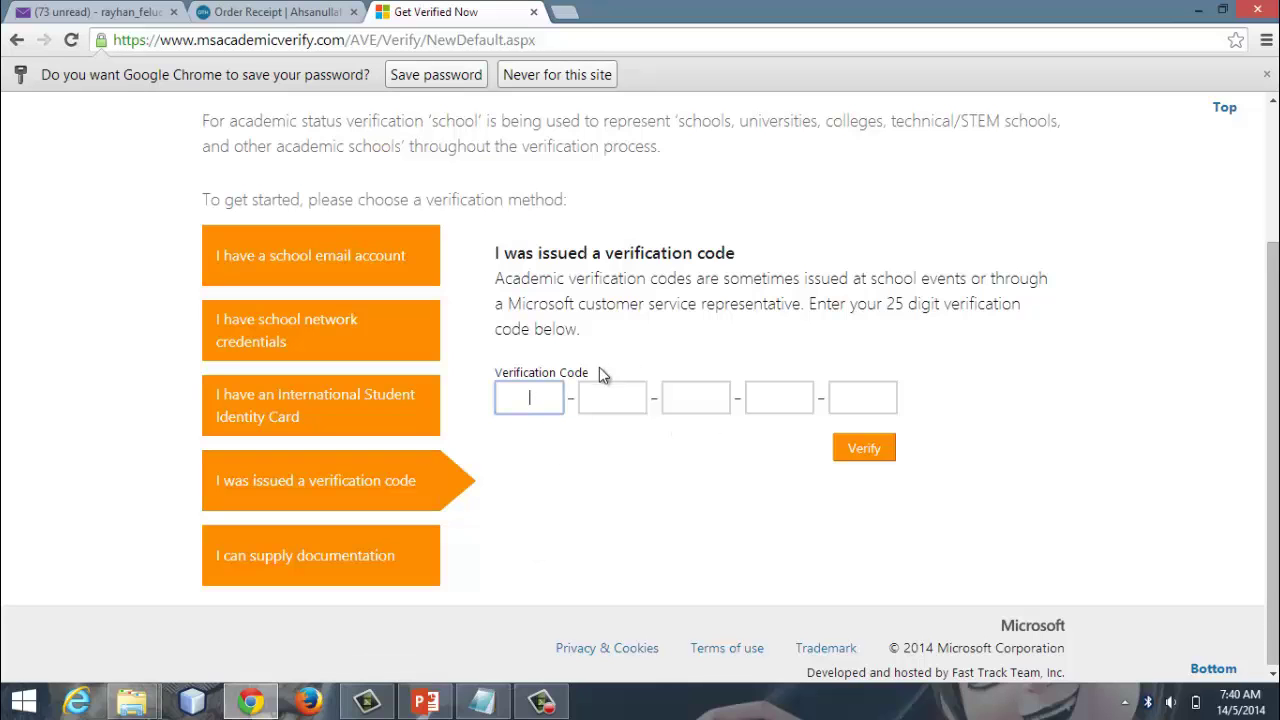
Step: Copy the verification code from the Order Receipt tab and paste it into the code boxes
{"action": "left_click", "coordinate": [277, 11]}
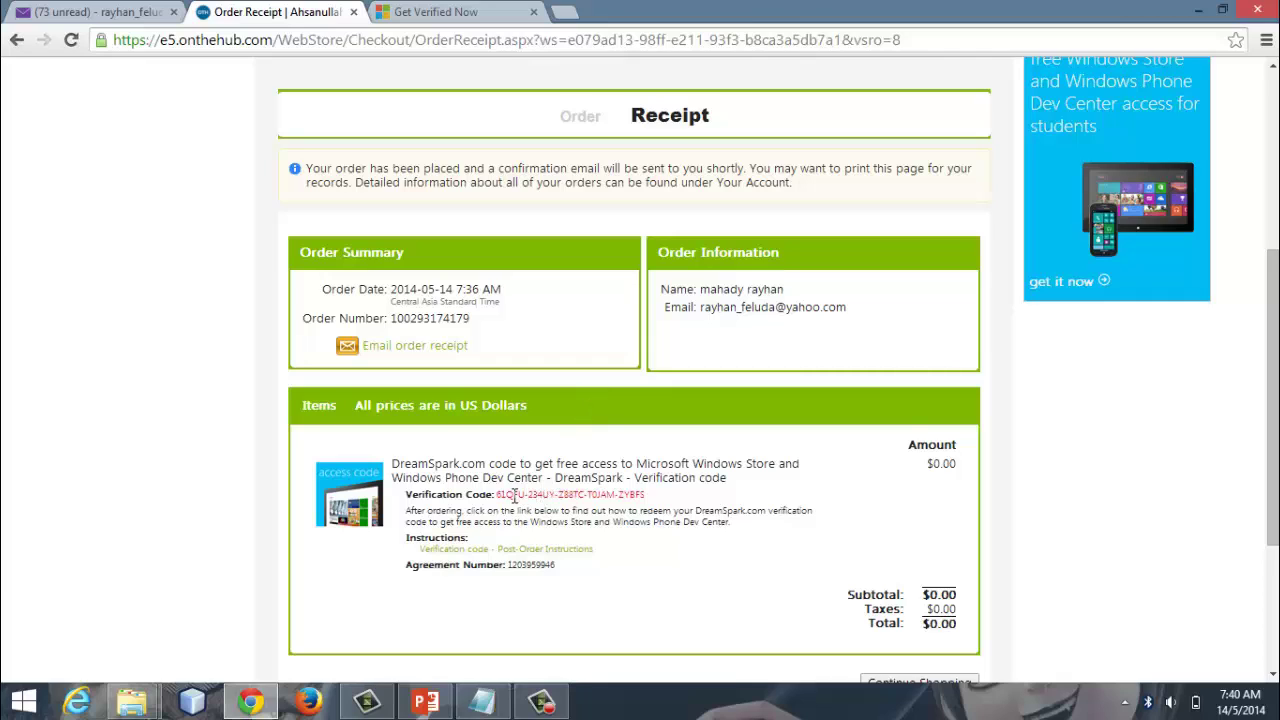
{"action": "left_click_drag", "start_coordinate": [497, 498], "coordinate": [515, 498]}
{"action": "right_click", "coordinate": [511, 497]}
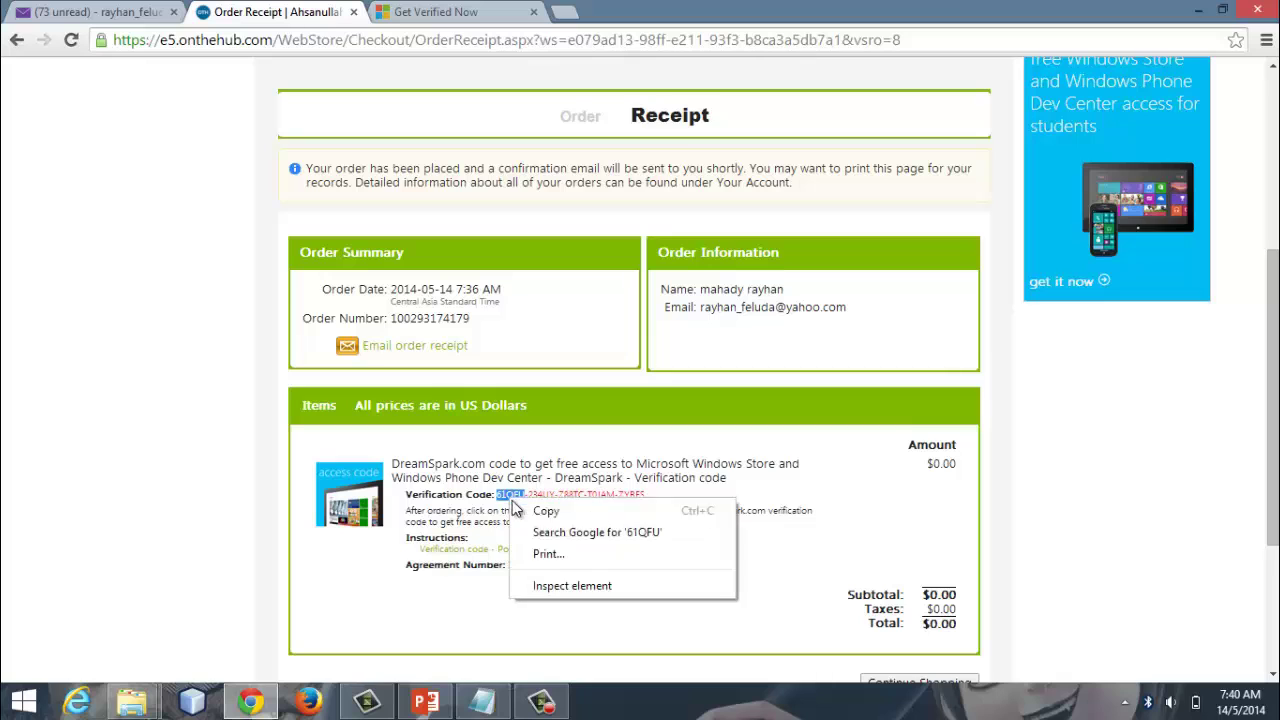
{"action": "left_click", "coordinate": [545, 508]}
{"action": "left_click", "coordinate": [500, 11]}
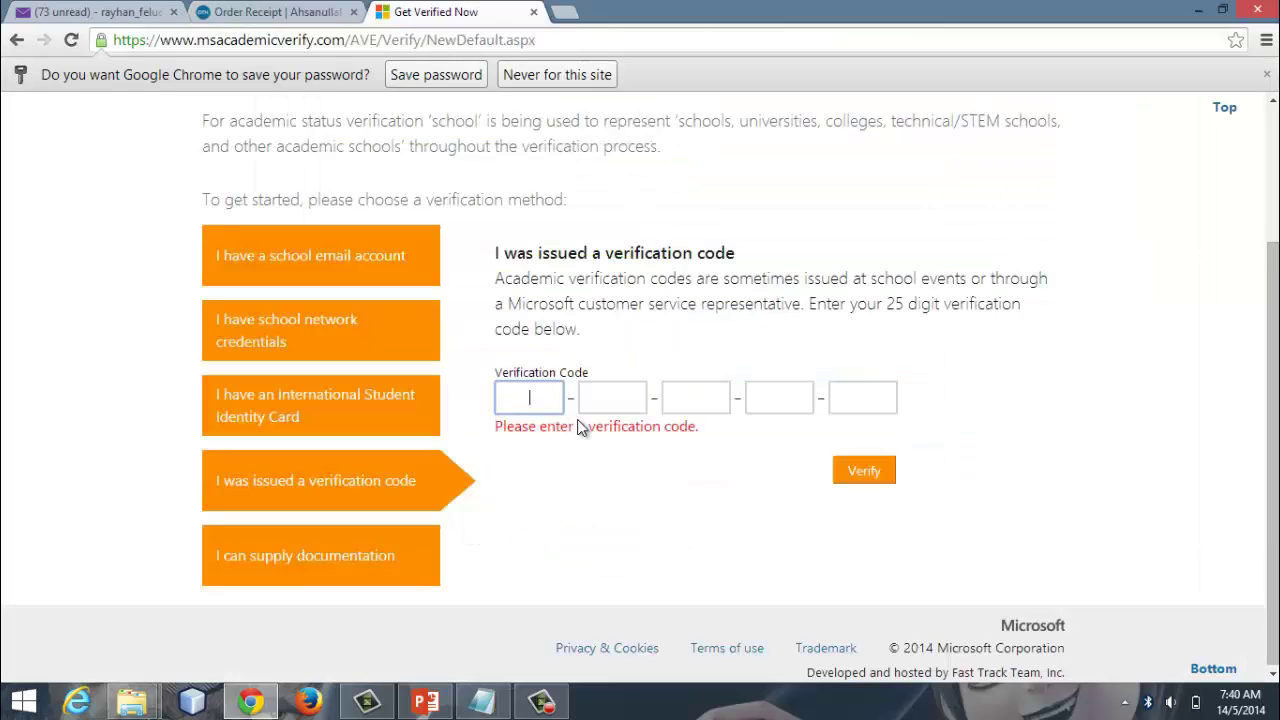
{"action": "key", "text": "ctrl+v"}
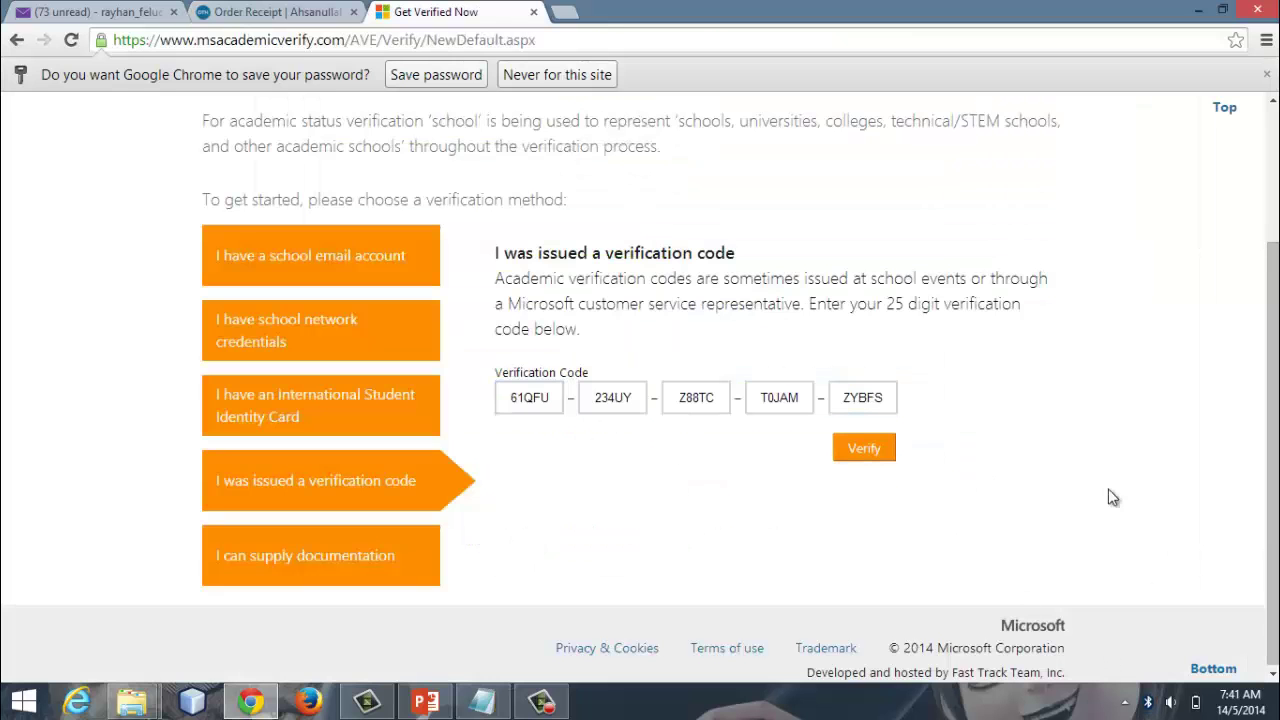
Step: Submit the entered verification code with Verify
{"action": "left_click", "coordinate": [868, 447]}
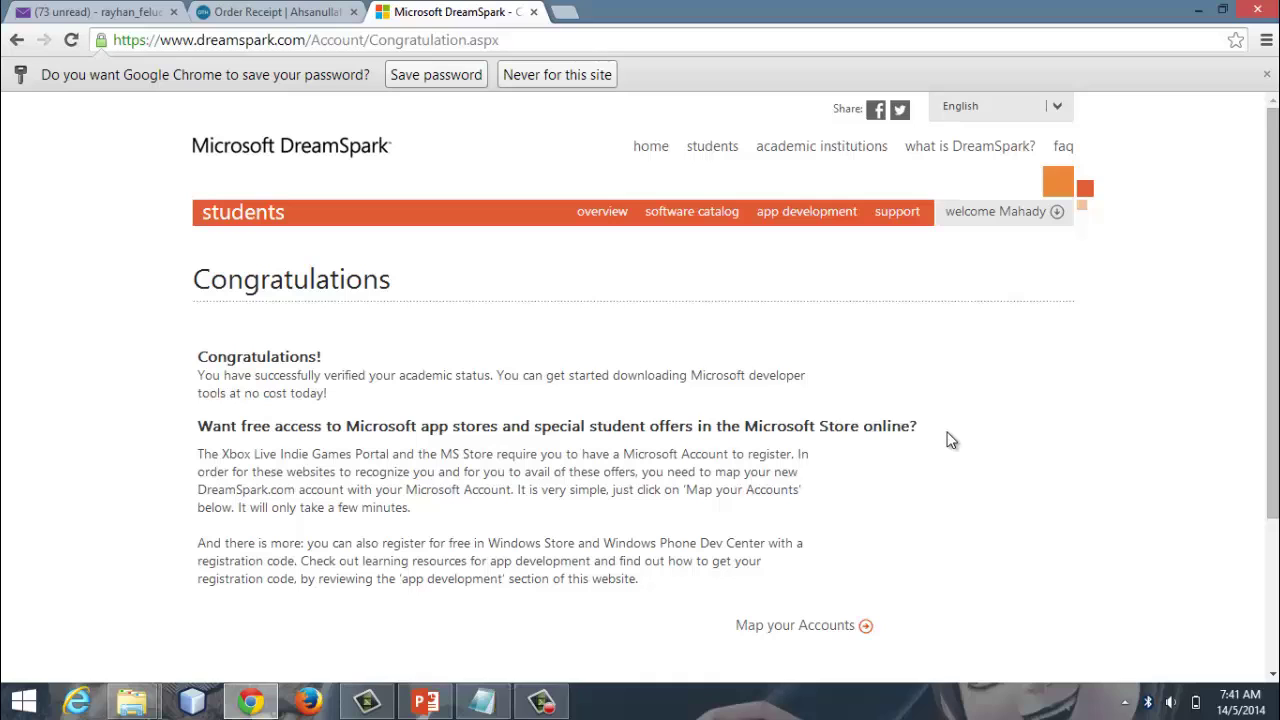
Step: Map the accounts by signing in with the Microsoft account e-mail and password
{"action": "scroll", "coordinate": [910, 490], "scroll_direction": "down", "scroll_amount": 1}
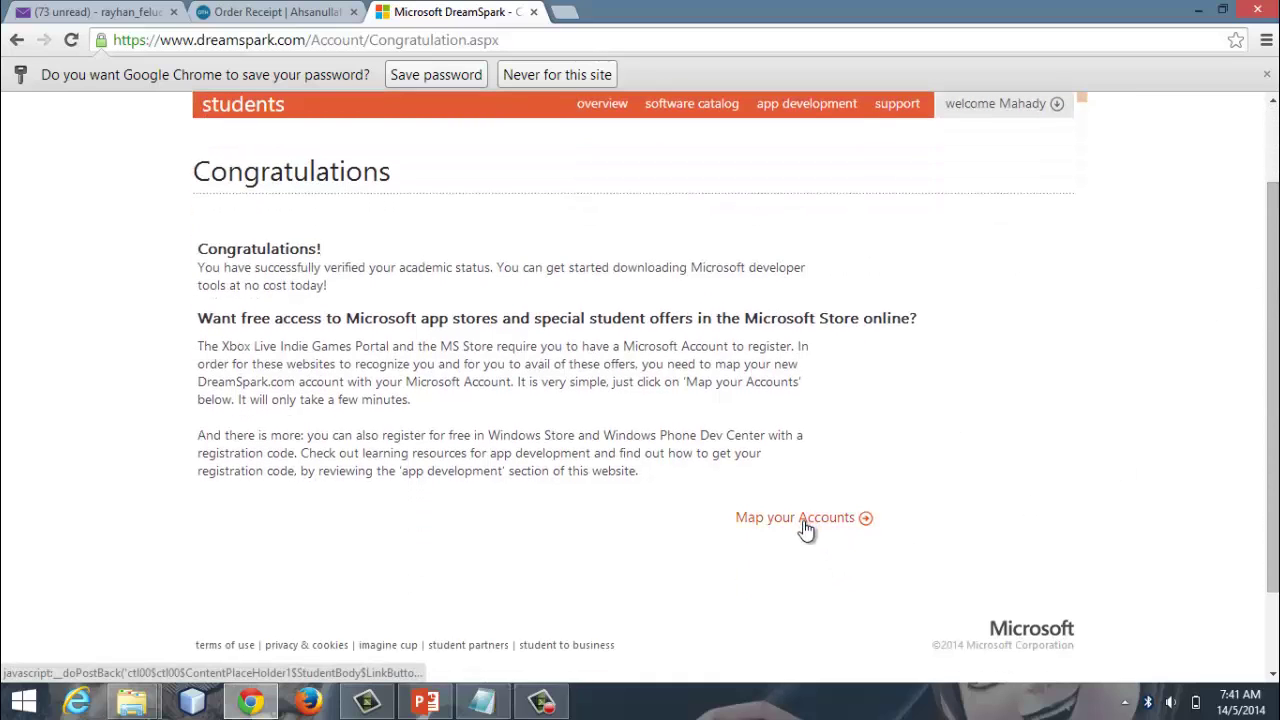
{"action": "left_click", "coordinate": [808, 528]}
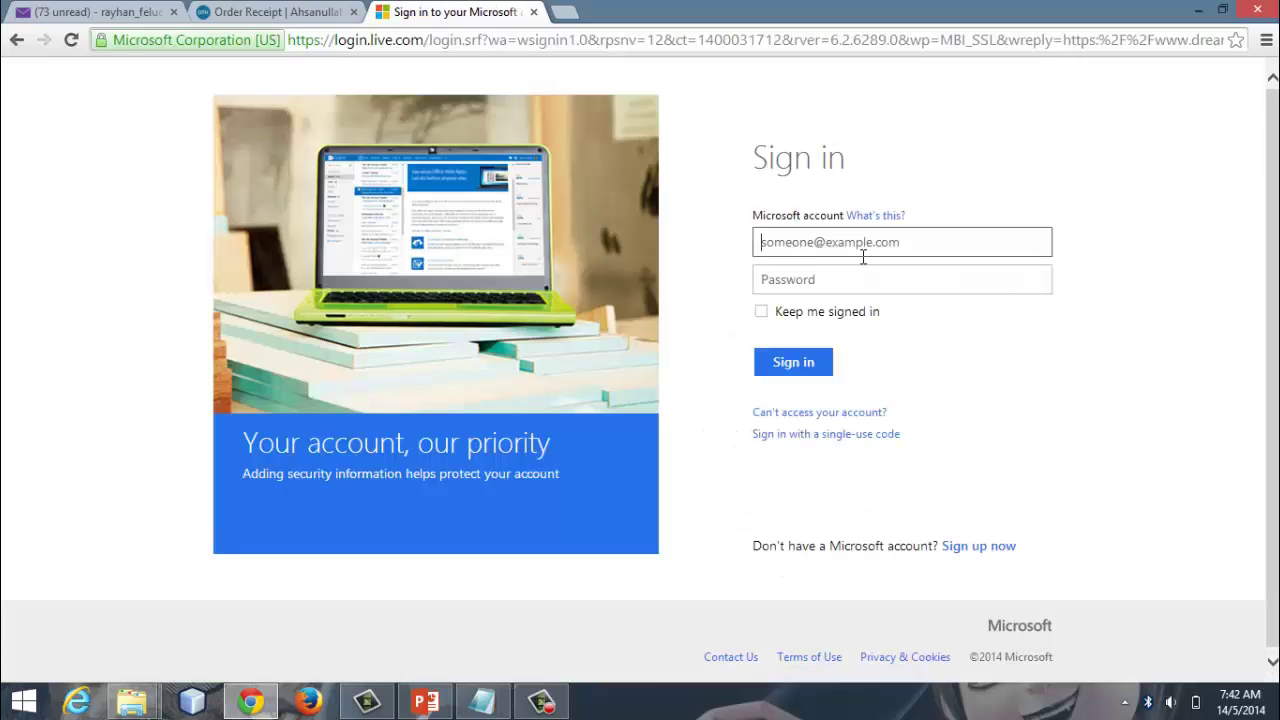
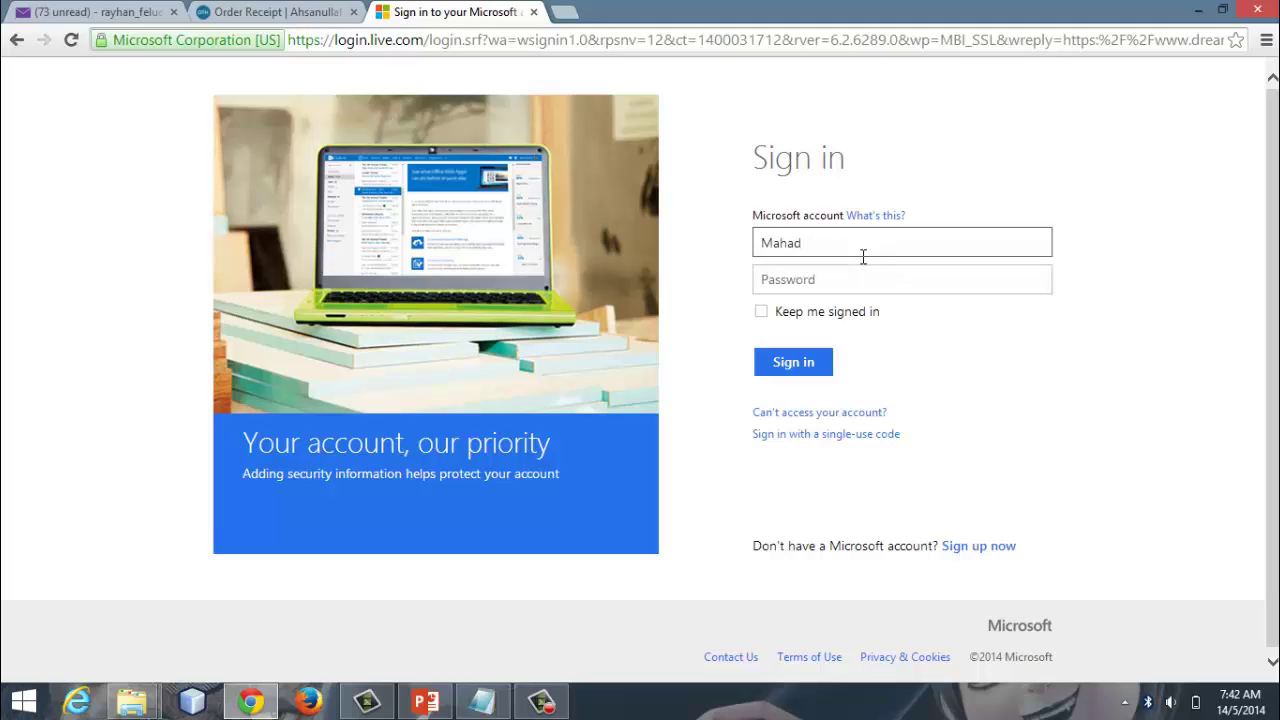
{"action": "left_click", "coordinate": [884, 279]}
{"action": "type", "text": "**"}
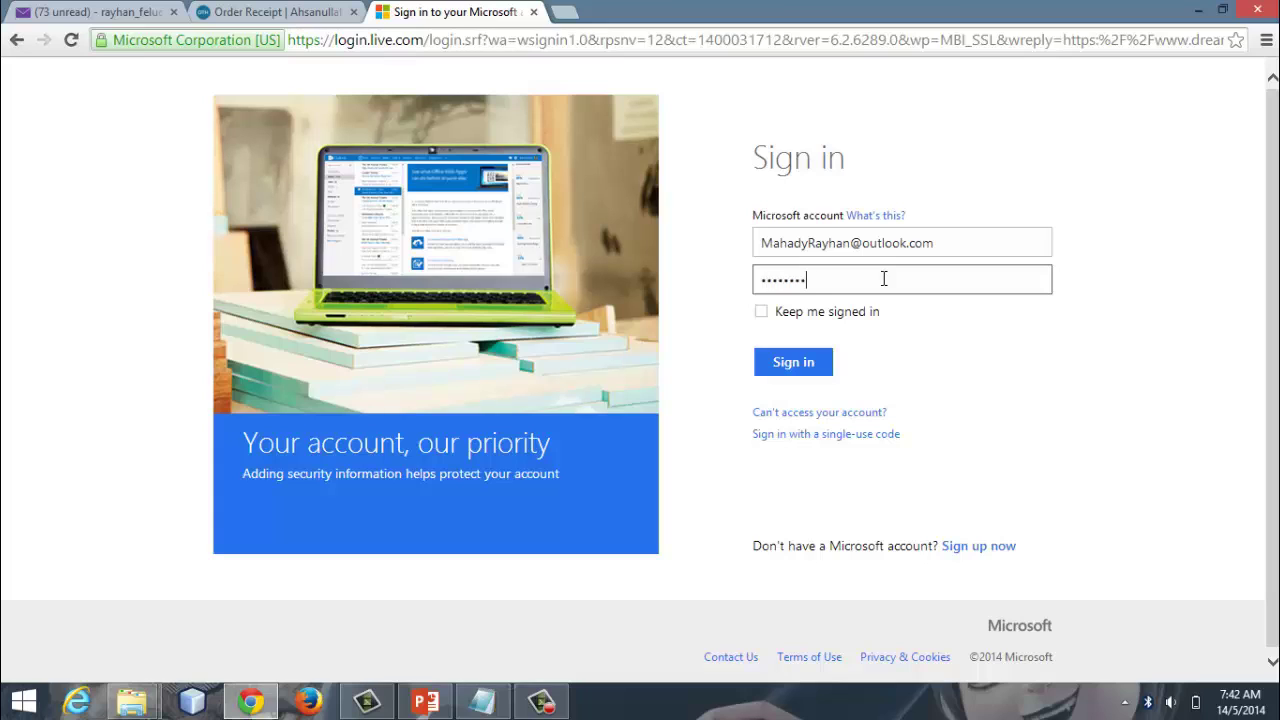
{"action": "left_click", "coordinate": [793, 362]}
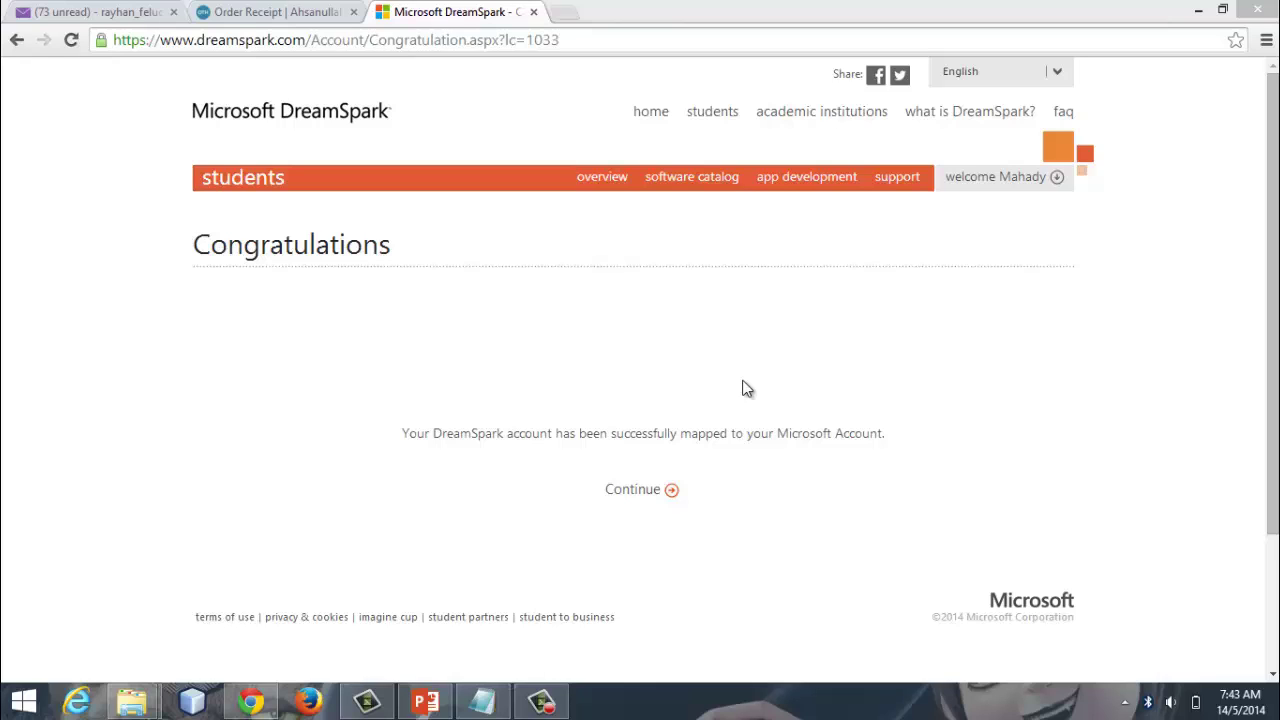
Step: Continue past the Congratulations page and scroll down the signed-in DreamSpark home page
{"action": "left_click", "coordinate": [670, 489]}
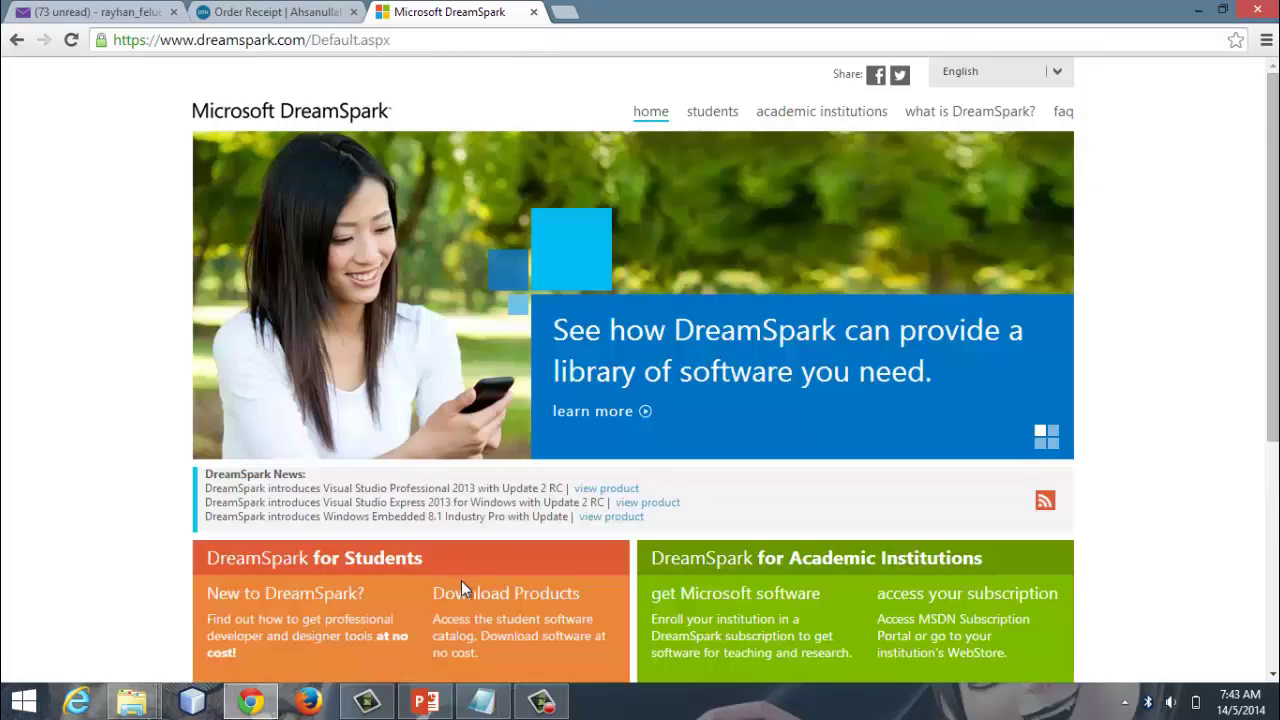
{"action": "scroll", "coordinate": [461, 580], "scroll_direction": "down", "scroll_amount": 1}
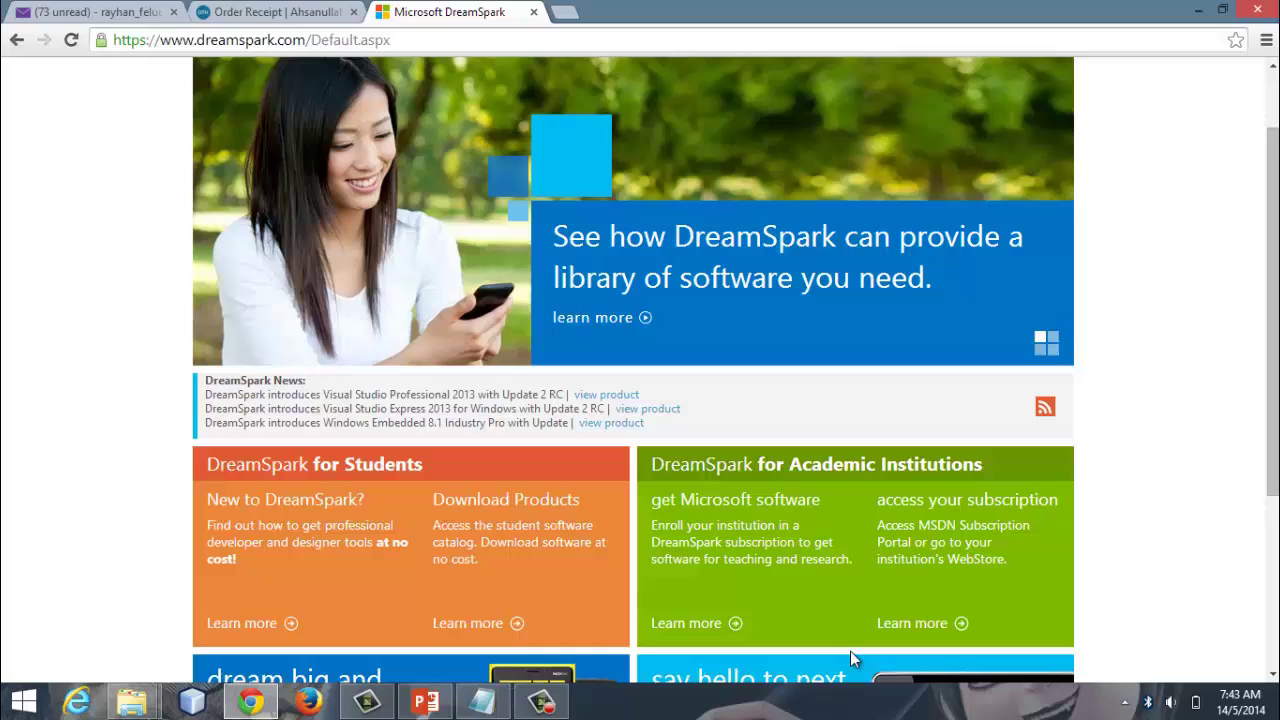
{"action": "left_click", "coordinate": [428, 700]}
{"action": "left_click", "coordinate": [120, 476]}
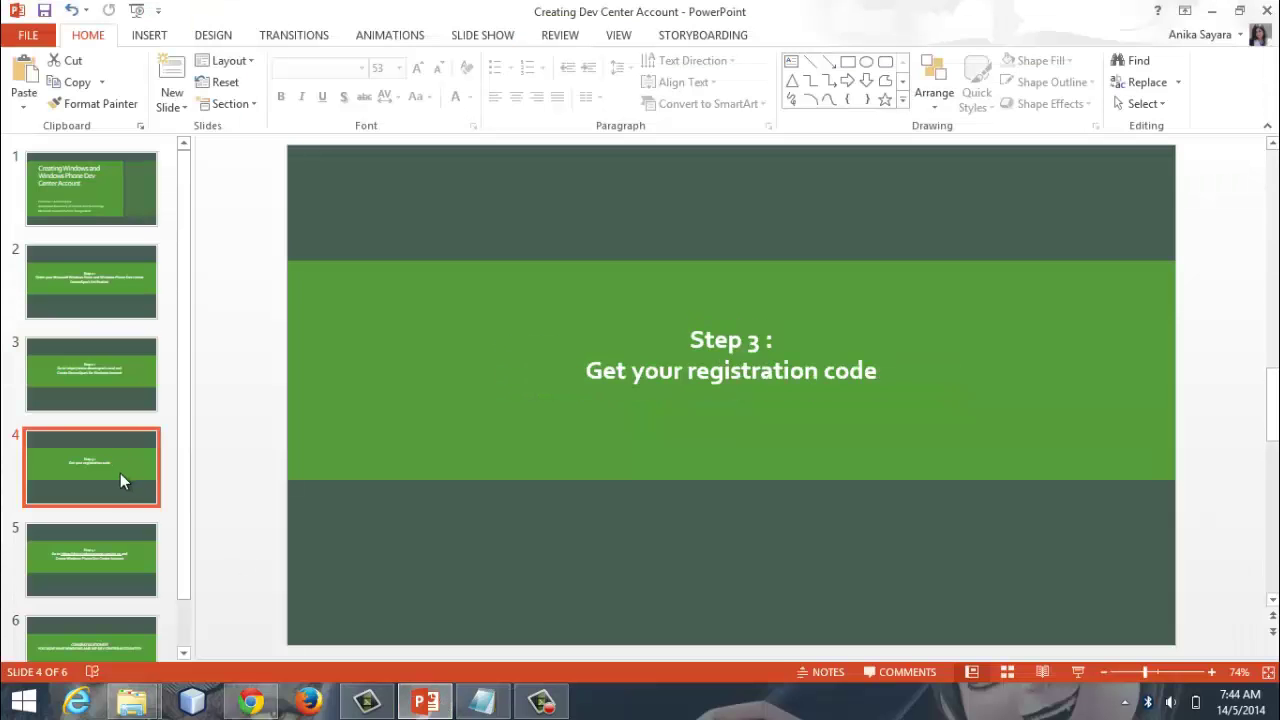
{"action": "left_click", "coordinate": [1077, 671]}
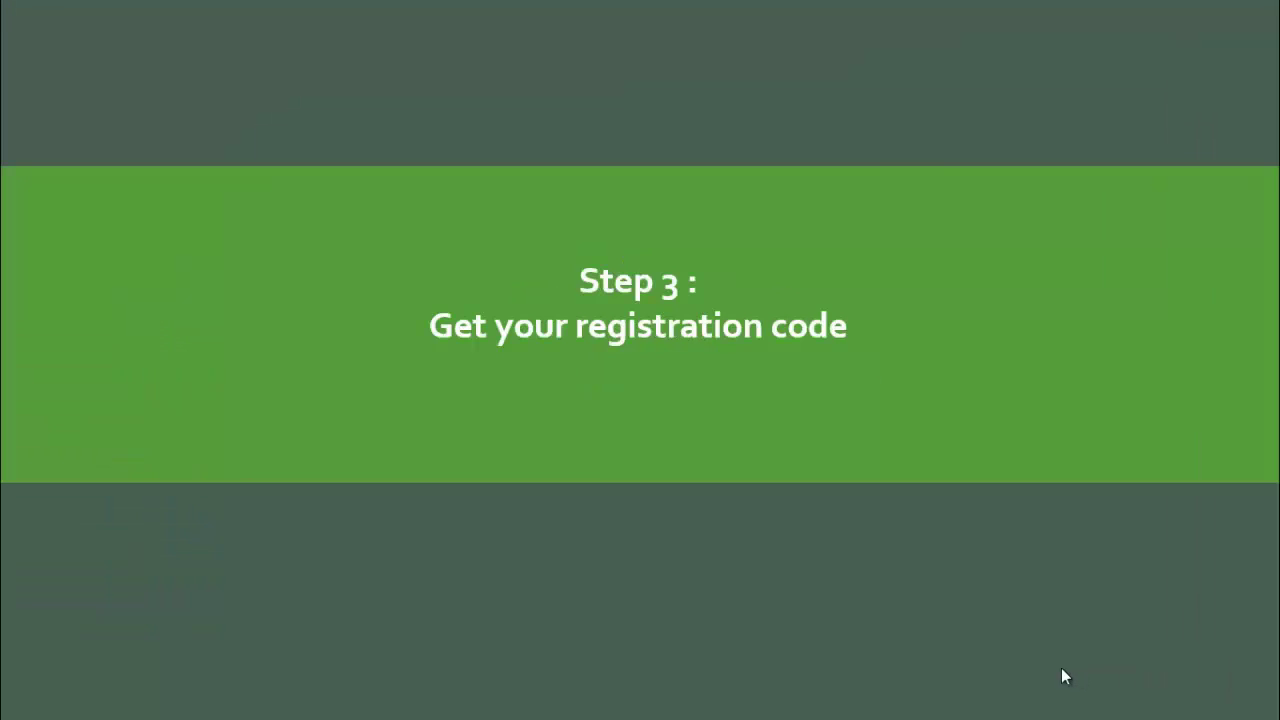
{"action": "key", "text": "Escape"}
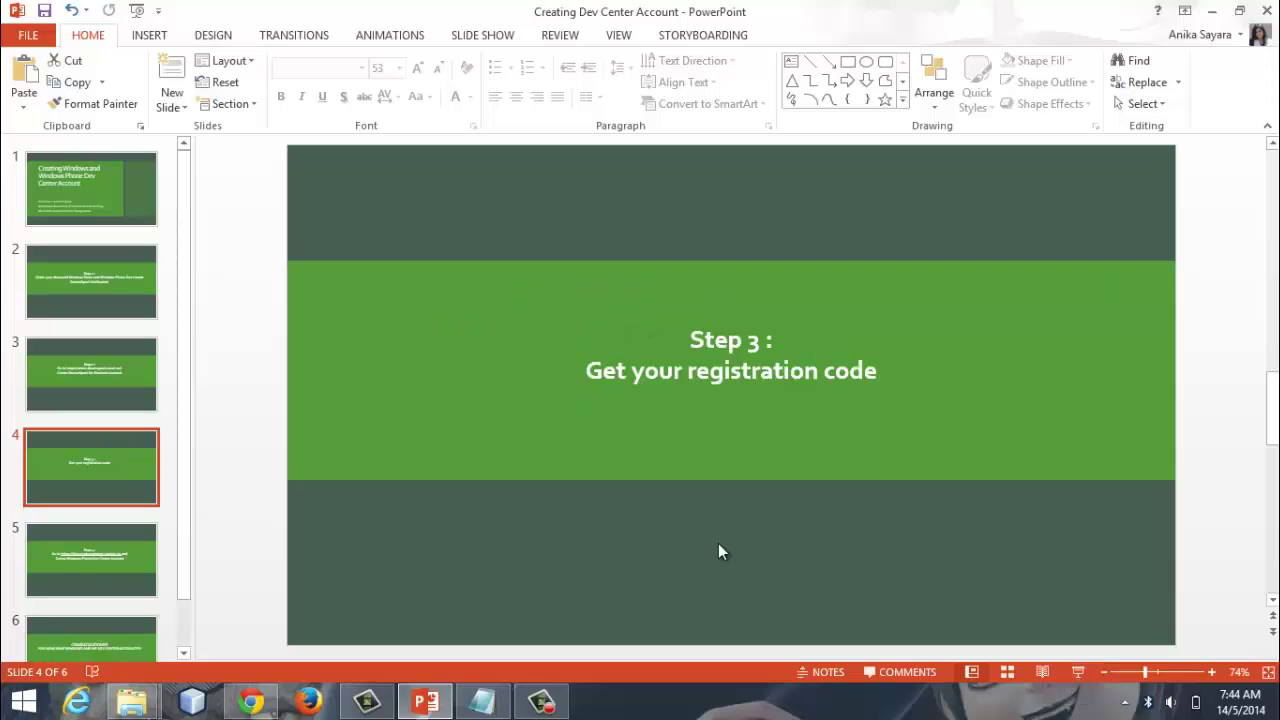
{"action": "left_click", "coordinate": [251, 701]}
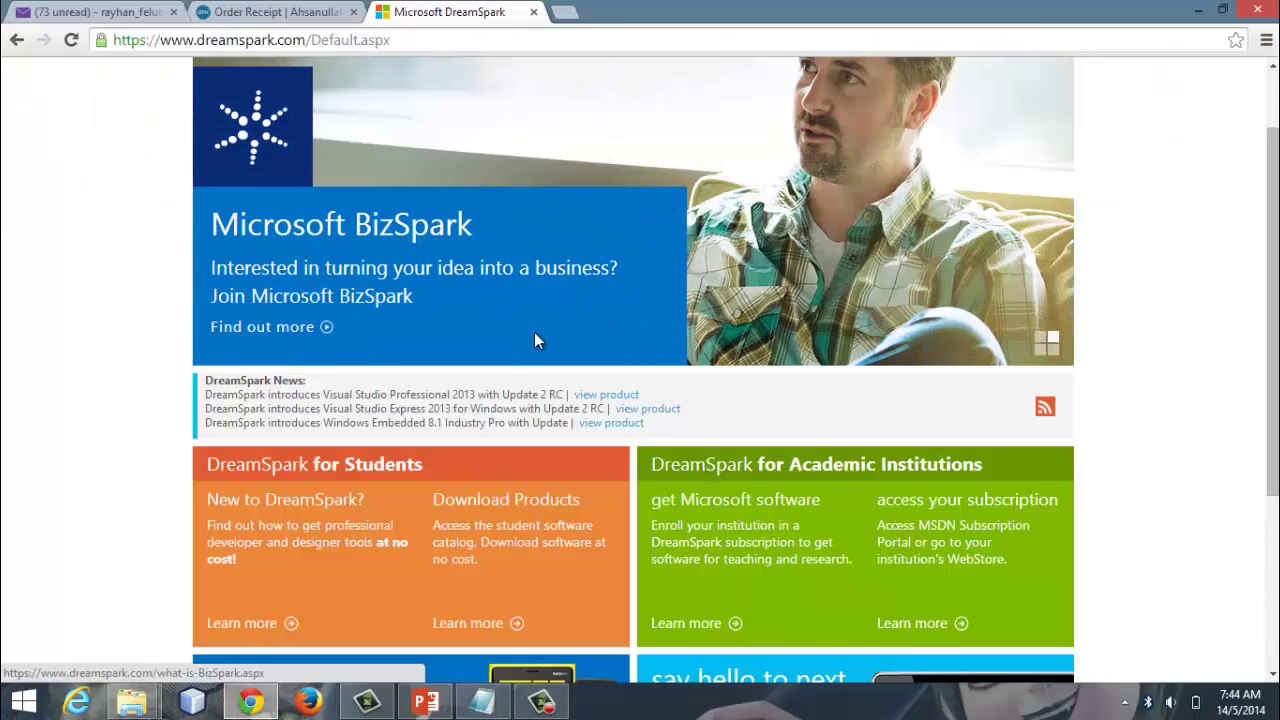
Step: Browse from the student software catalog through app development to the Windows Phone 8 page
{"action": "scroll", "coordinate": [608, 360], "scroll_direction": "down", "scroll_amount": 2}
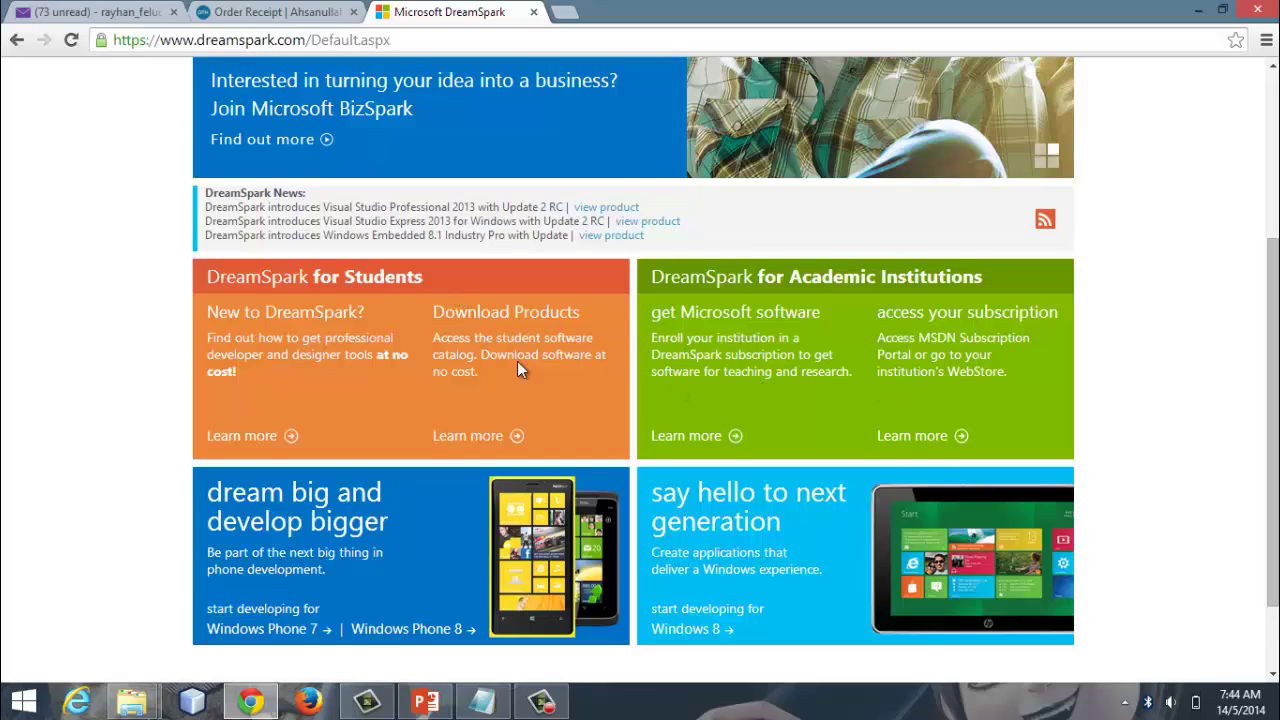
{"action": "left_click", "coordinate": [498, 440]}
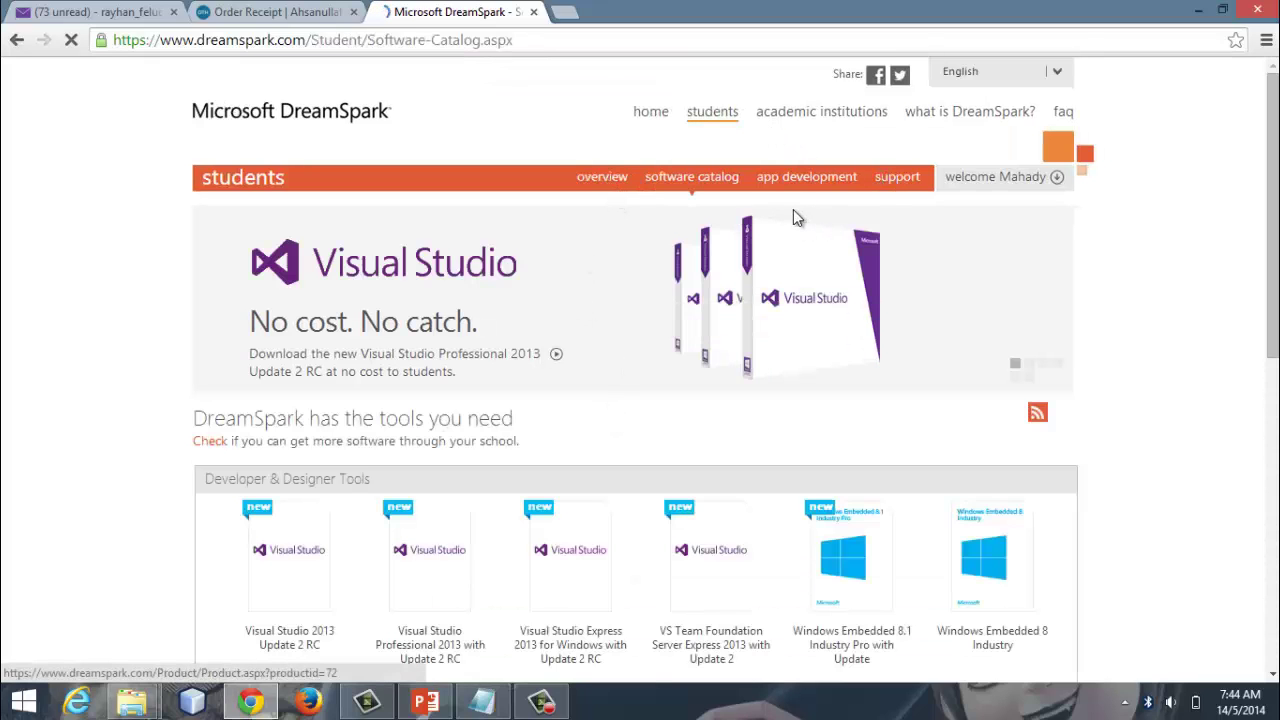
{"action": "left_click", "coordinate": [824, 179]}
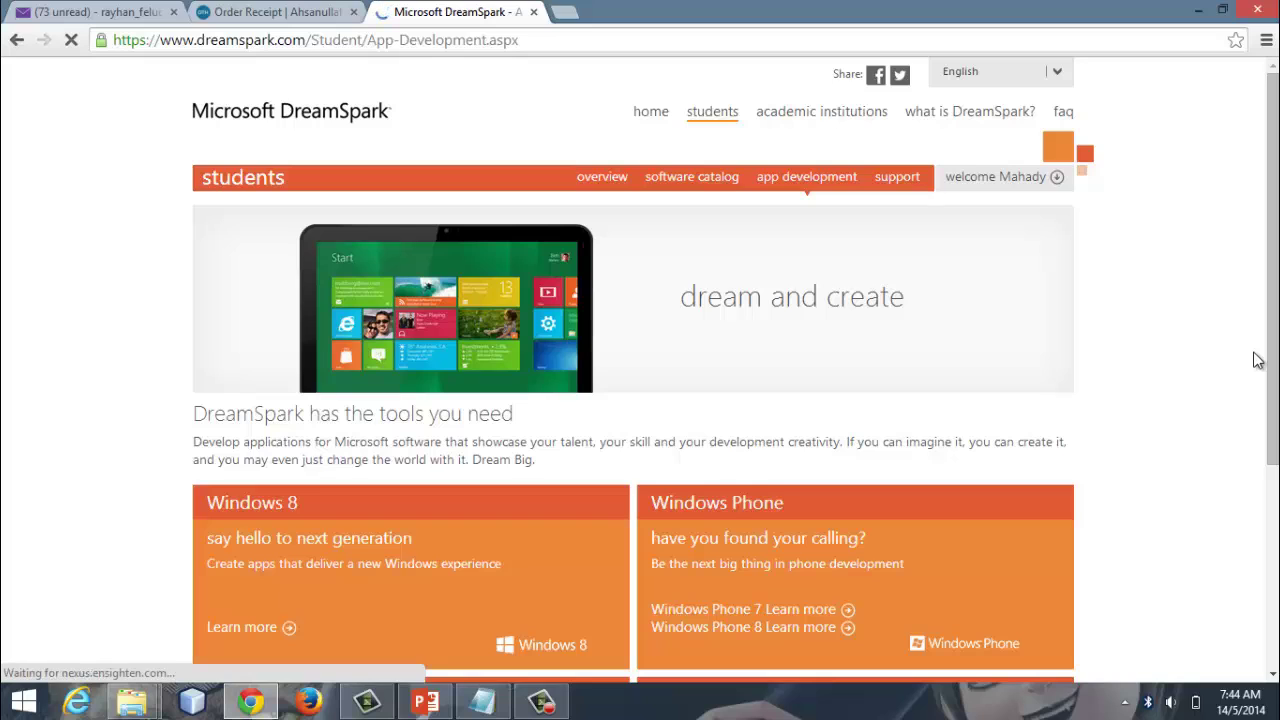
{"action": "scroll", "coordinate": [1195, 272], "scroll_direction": "down", "scroll_amount": 3}
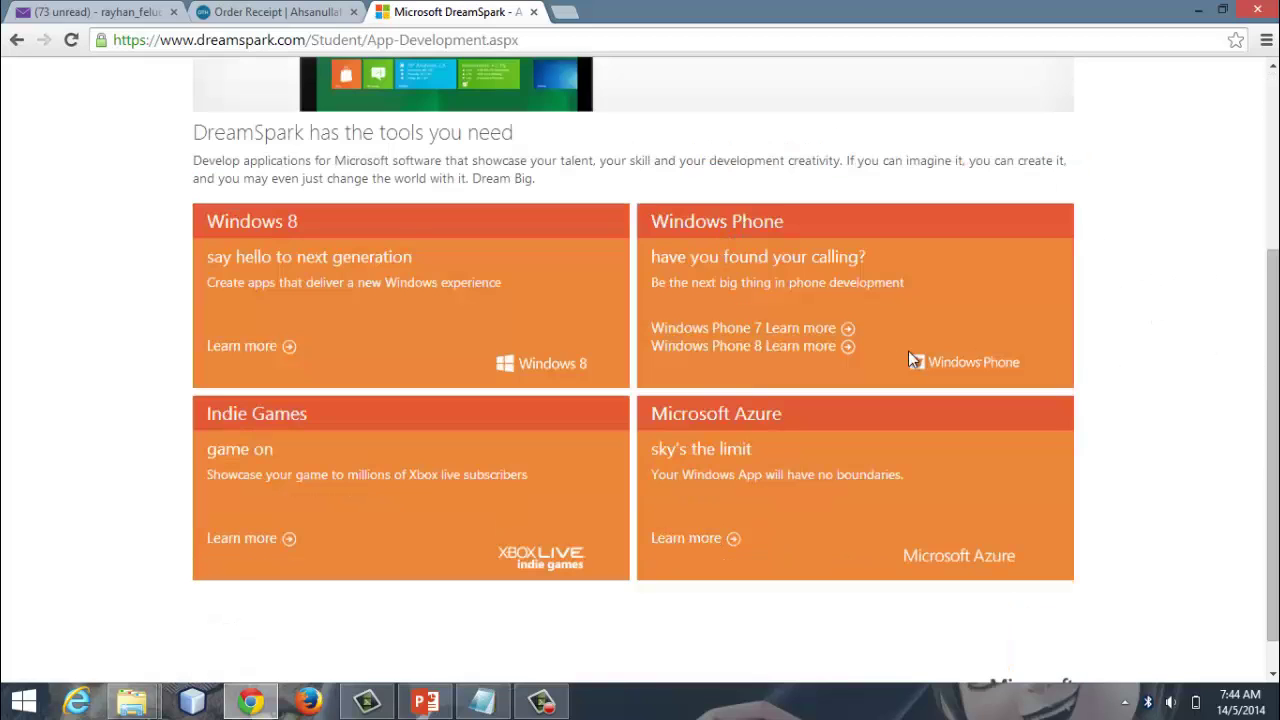
{"action": "left_click", "coordinate": [807, 345]}
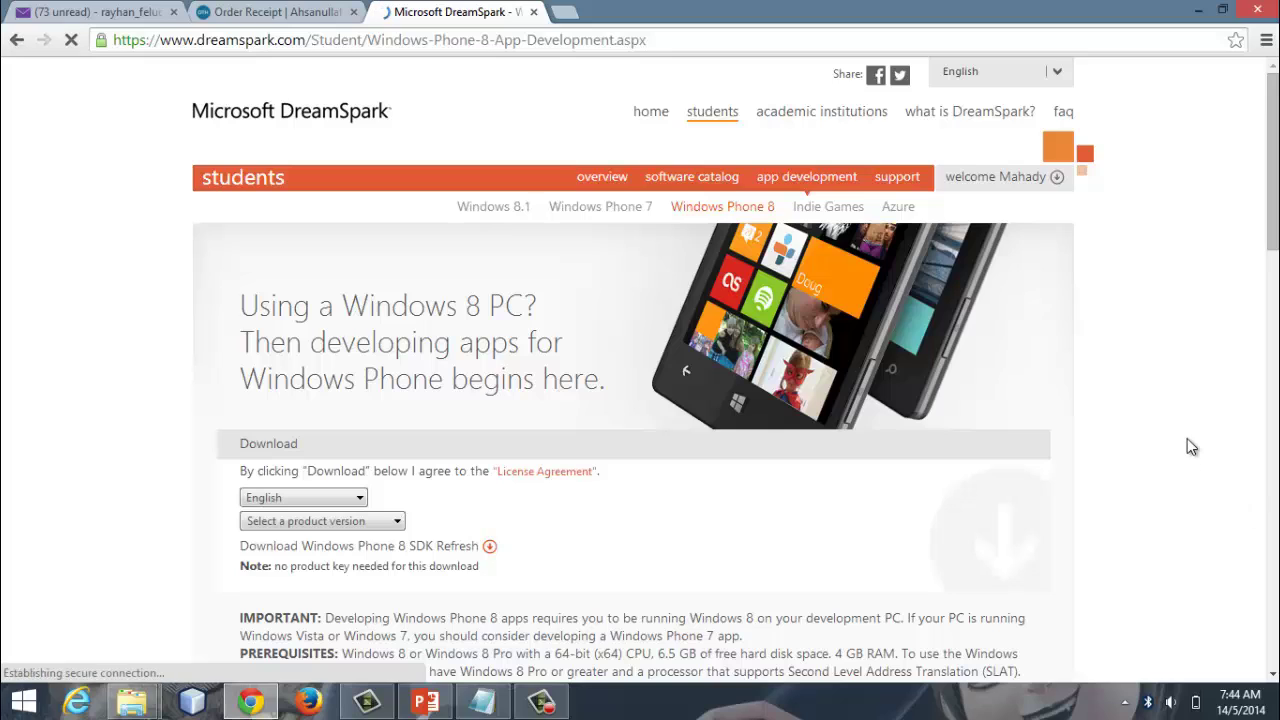
Step: Scroll down to the 'Publish your app' testing and publishing instructions and read them
{"action": "left_click_drag", "start_coordinate": [1274, 137], "coordinate": [1276, 515]}
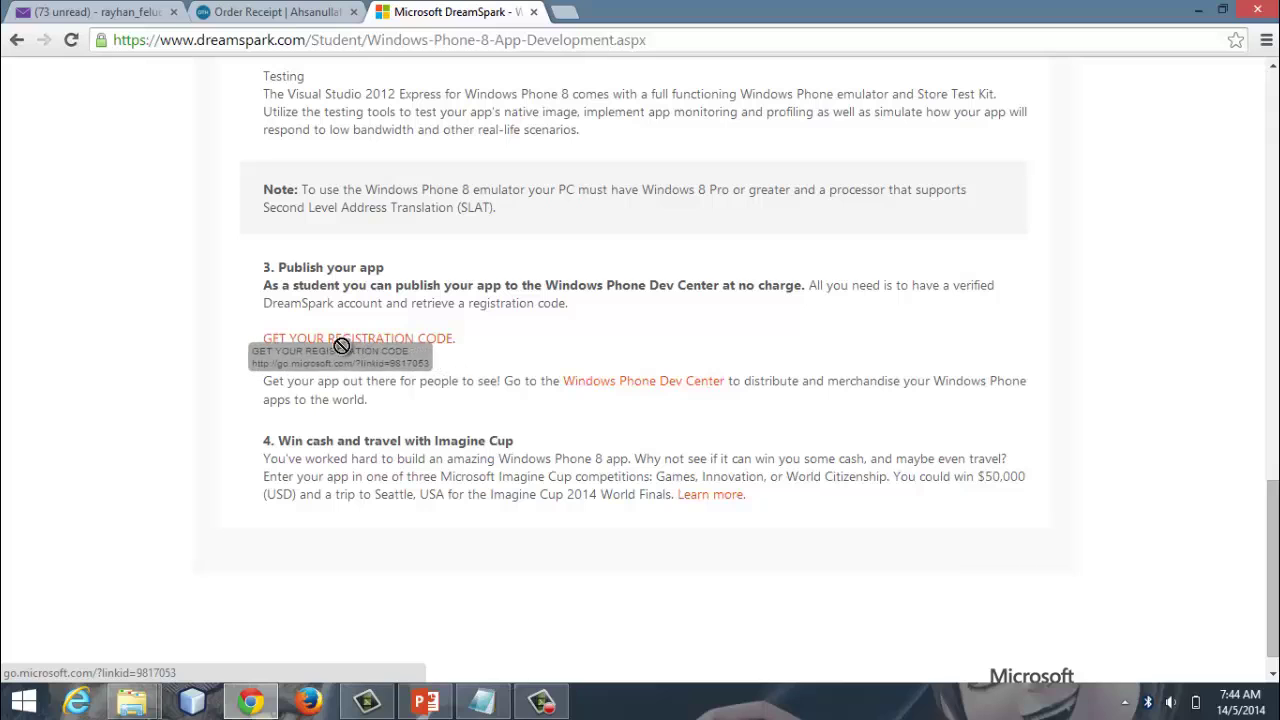
{"action": "left_click_drag", "start_coordinate": [277, 351], "coordinate": [591, 378]}
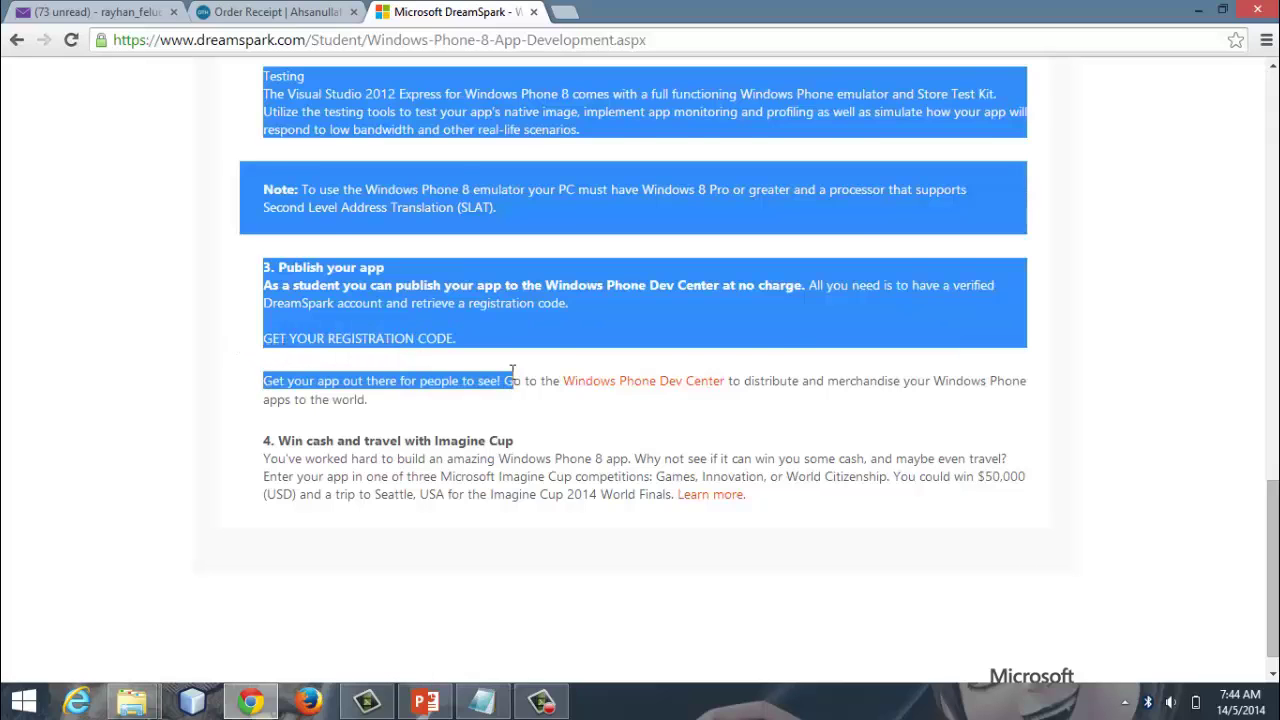
{"action": "left_click", "coordinate": [266, 330]}
Step: Open the Windows Store Access page offering the free registration code
{"action": "left_click", "coordinate": [298, 342]}
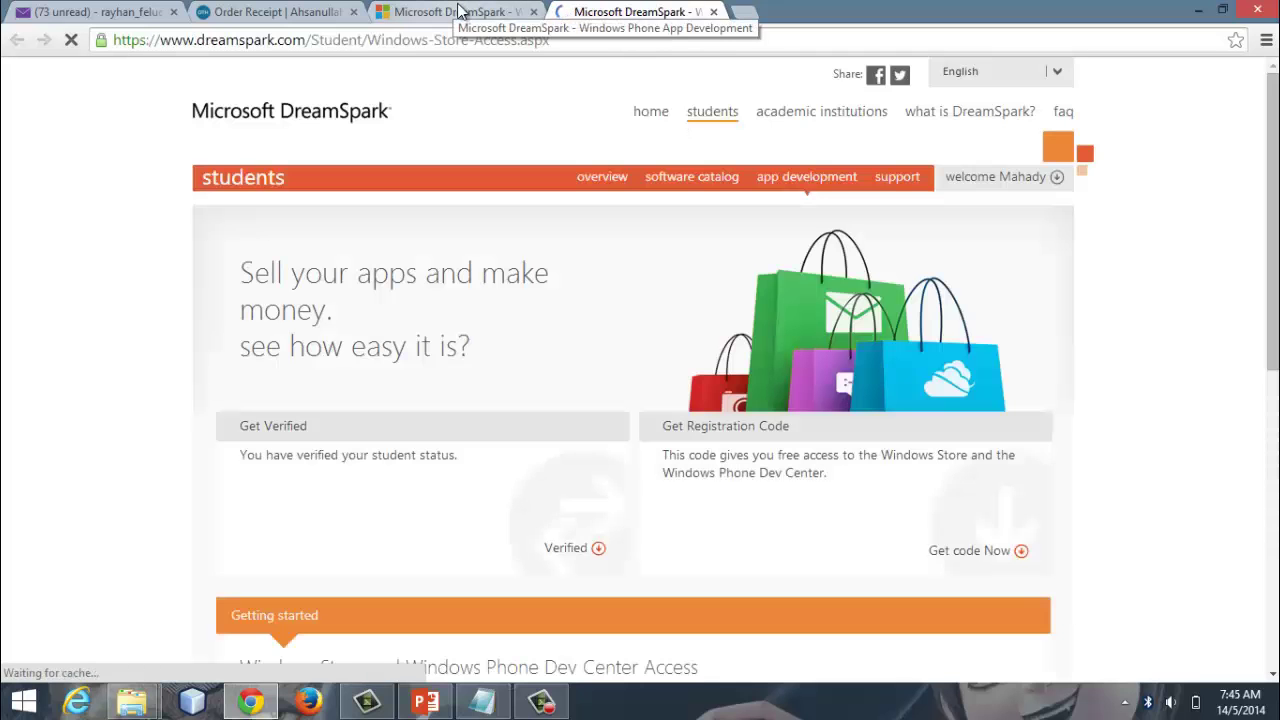
{"action": "scroll", "coordinate": [777, 316], "scroll_direction": "down", "scroll_amount": 2}
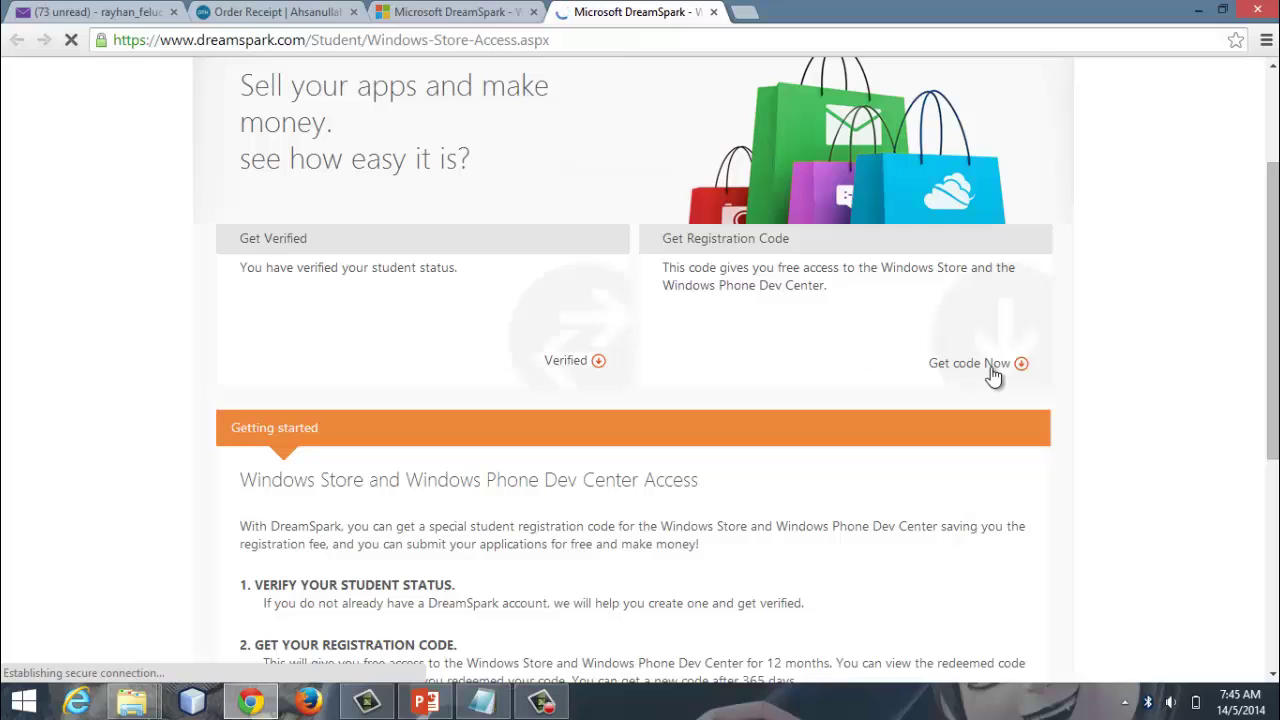
{"action": "scroll", "coordinate": [695, 296], "scroll_direction": "up", "scroll_amount": 2}
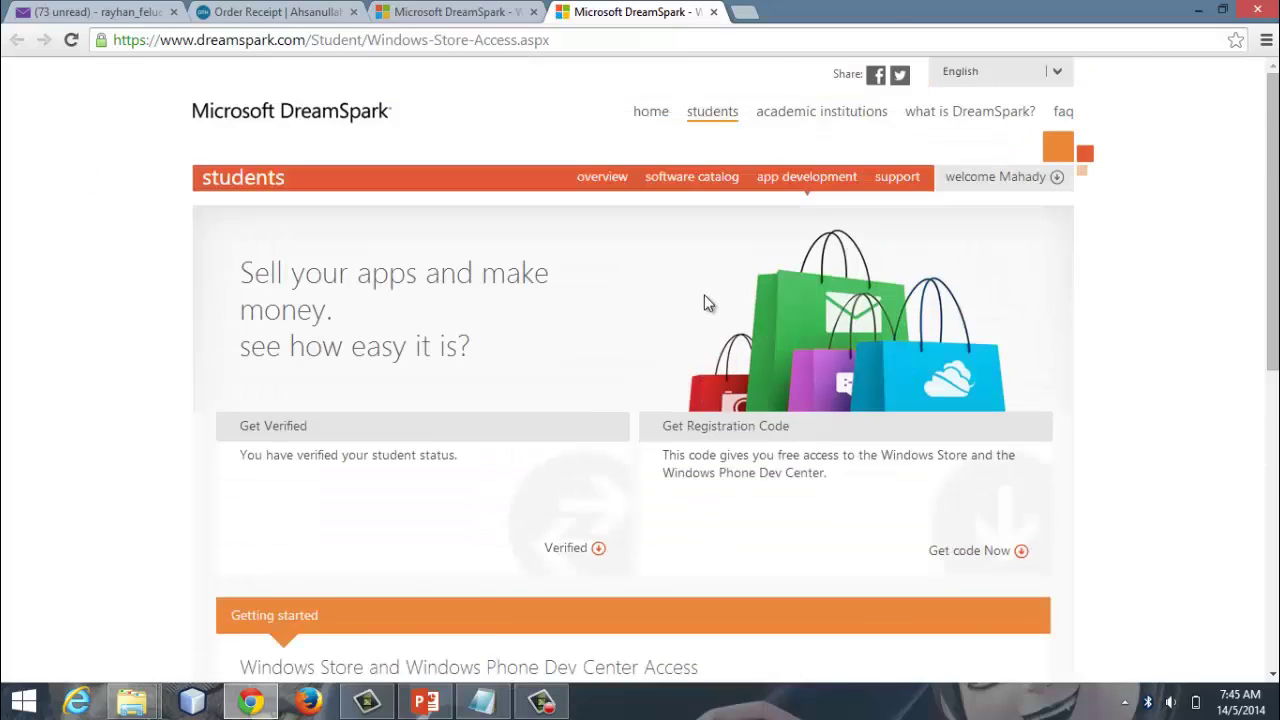
{"action": "scroll", "coordinate": [705, 298], "scroll_direction": "down", "scroll_amount": 1}
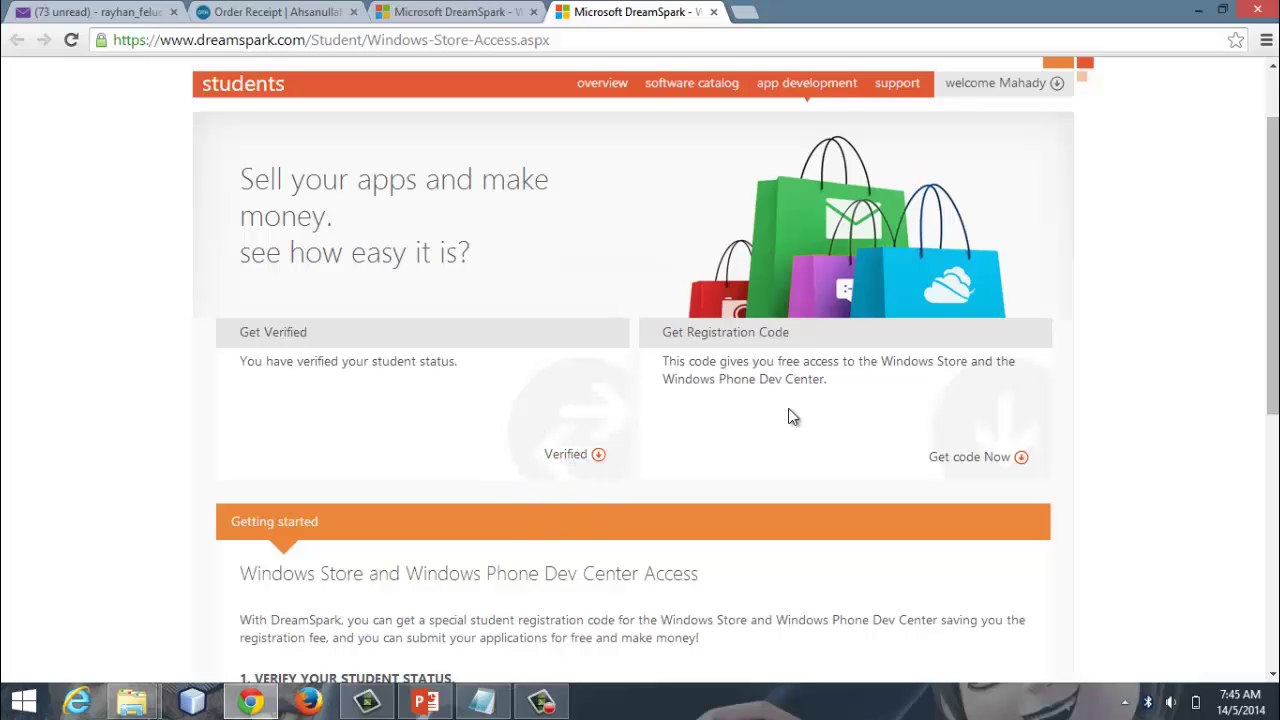
Step: Reveal and select the free registration code, then check the tutorial slide for the next step
{"action": "left_click", "coordinate": [970, 457]}
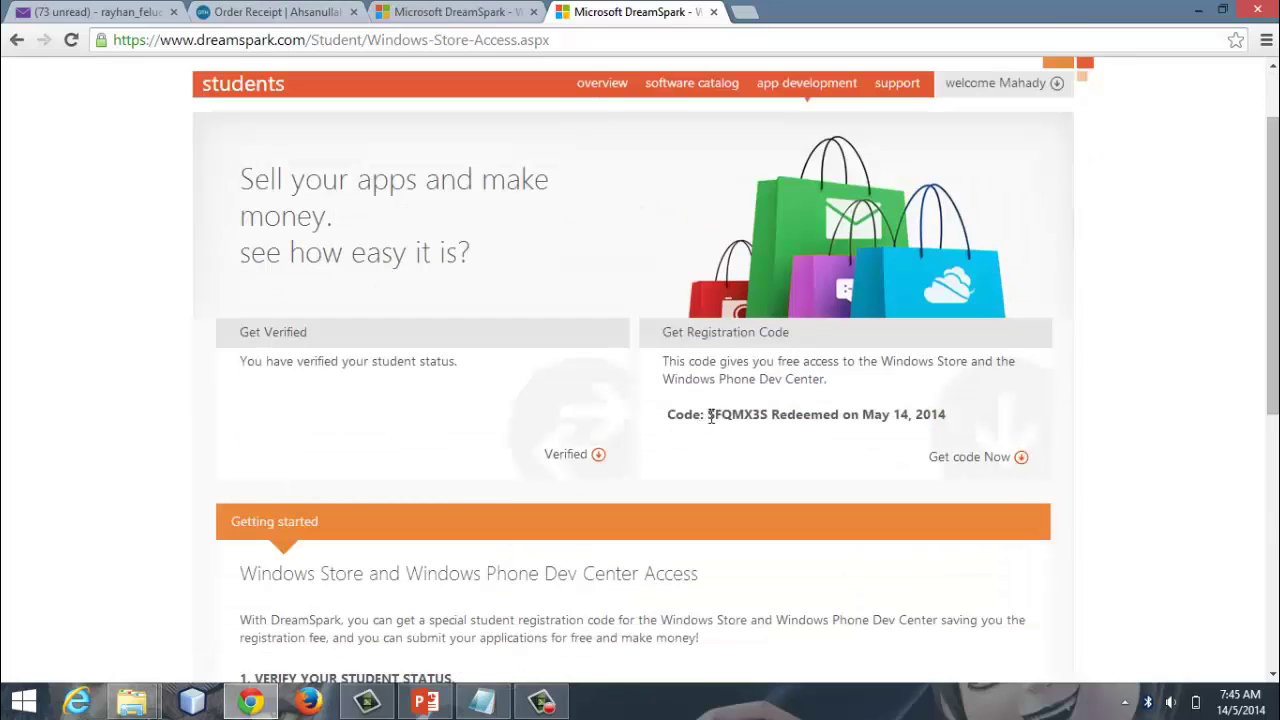
{"action": "left_click_drag", "start_coordinate": [711, 417], "coordinate": [767, 416]}
{"action": "left_click", "coordinate": [426, 701]}
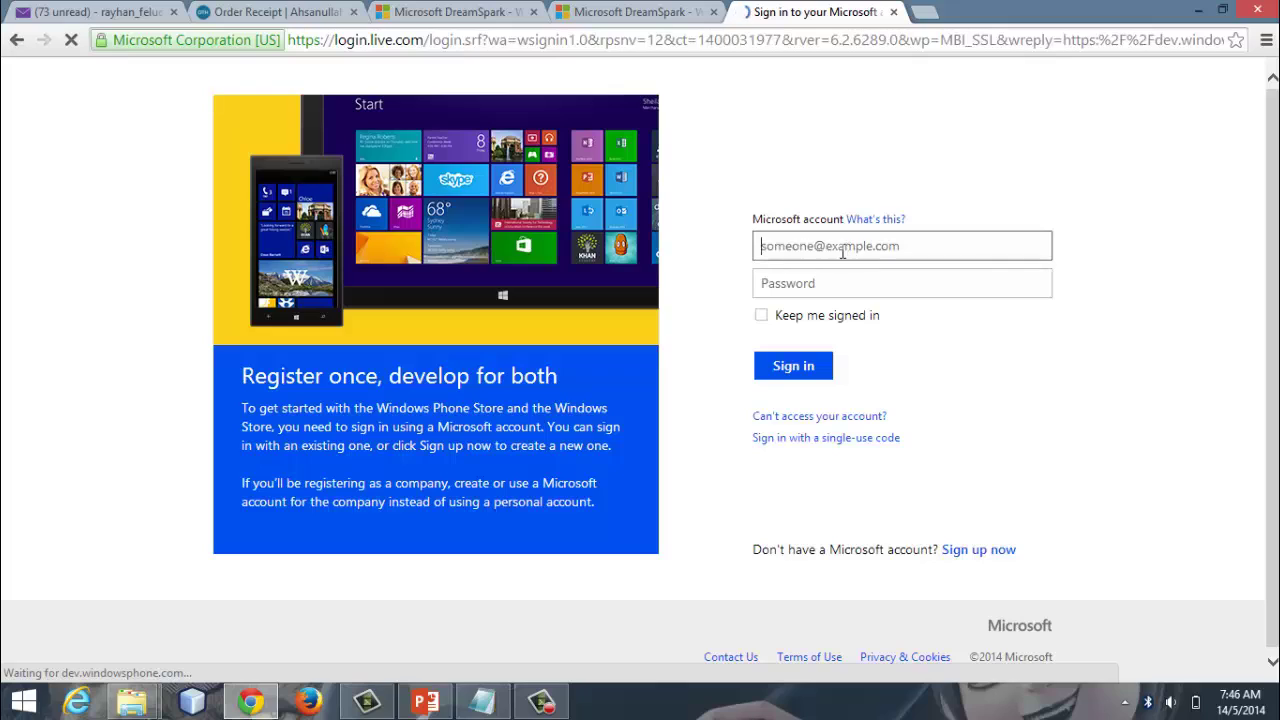
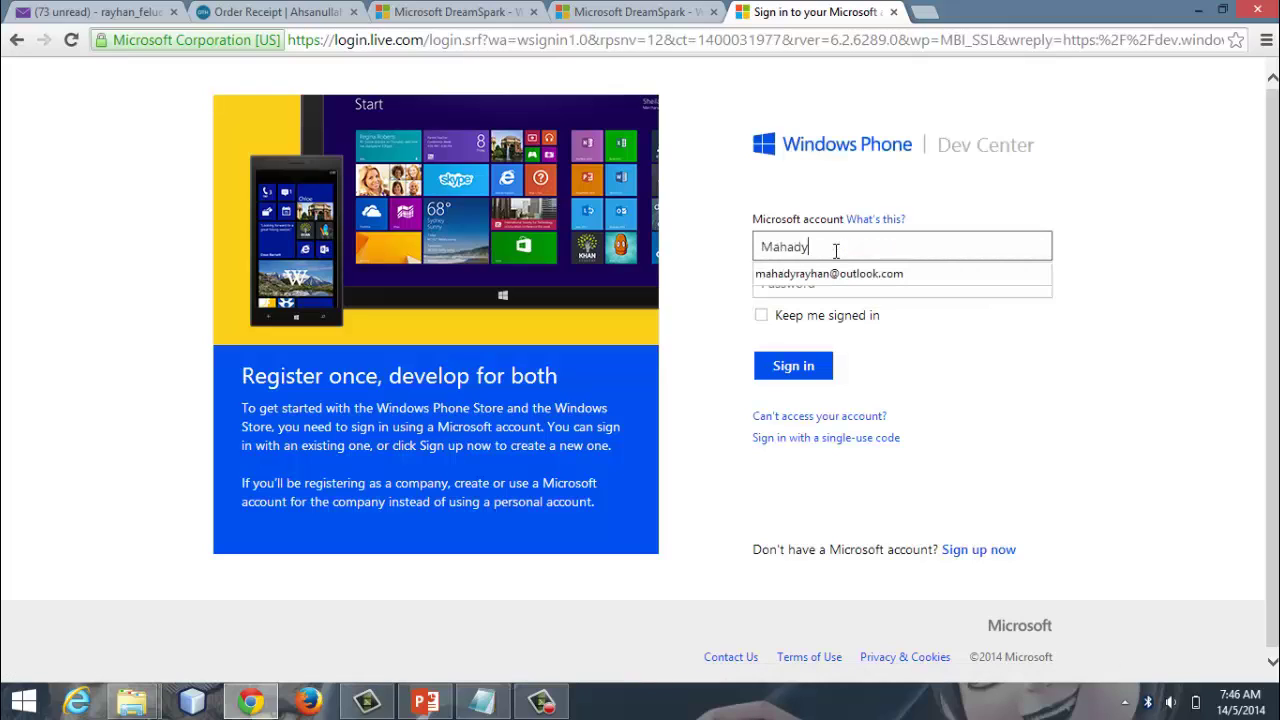
Step: Sign in to Windows Phone Dev Center with the saved Microsoft account e-mail and its password
{"action": "left_click", "coordinate": [838, 278]}
{"action": "left_click", "coordinate": [838, 282]}
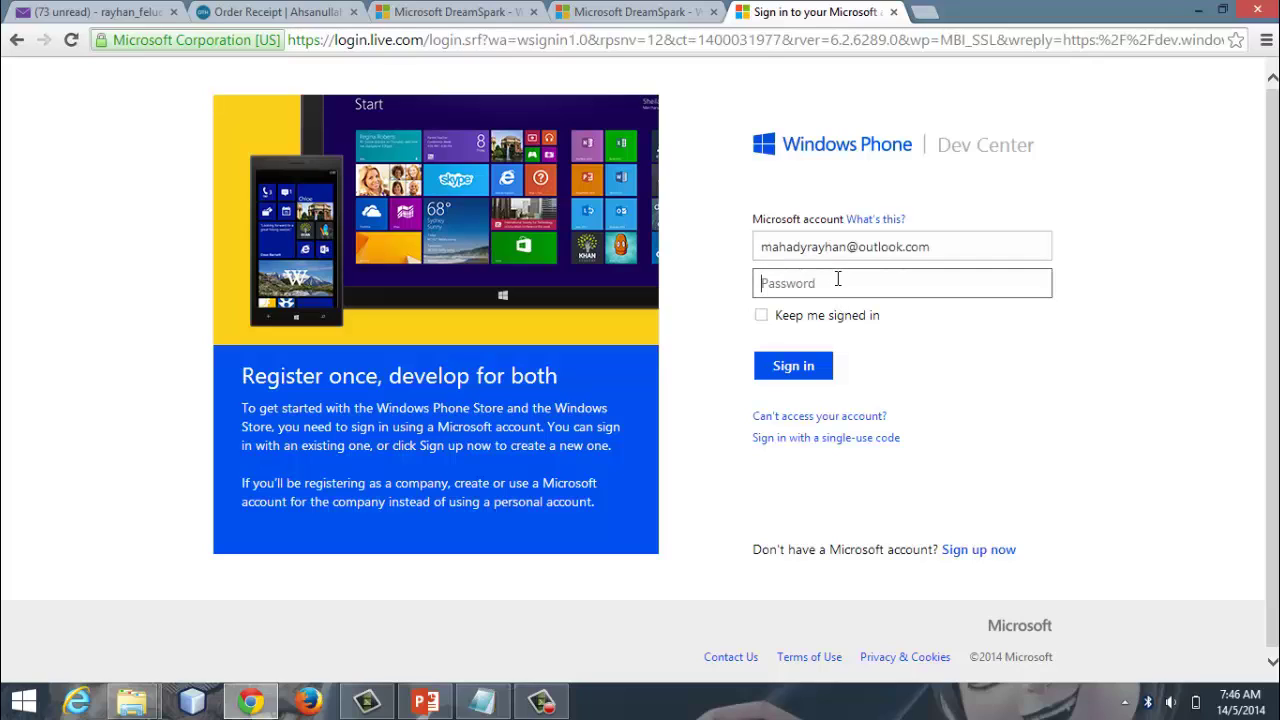
{"action": "type", "text": "•••"}
{"action": "left_click", "coordinate": [790, 368]}
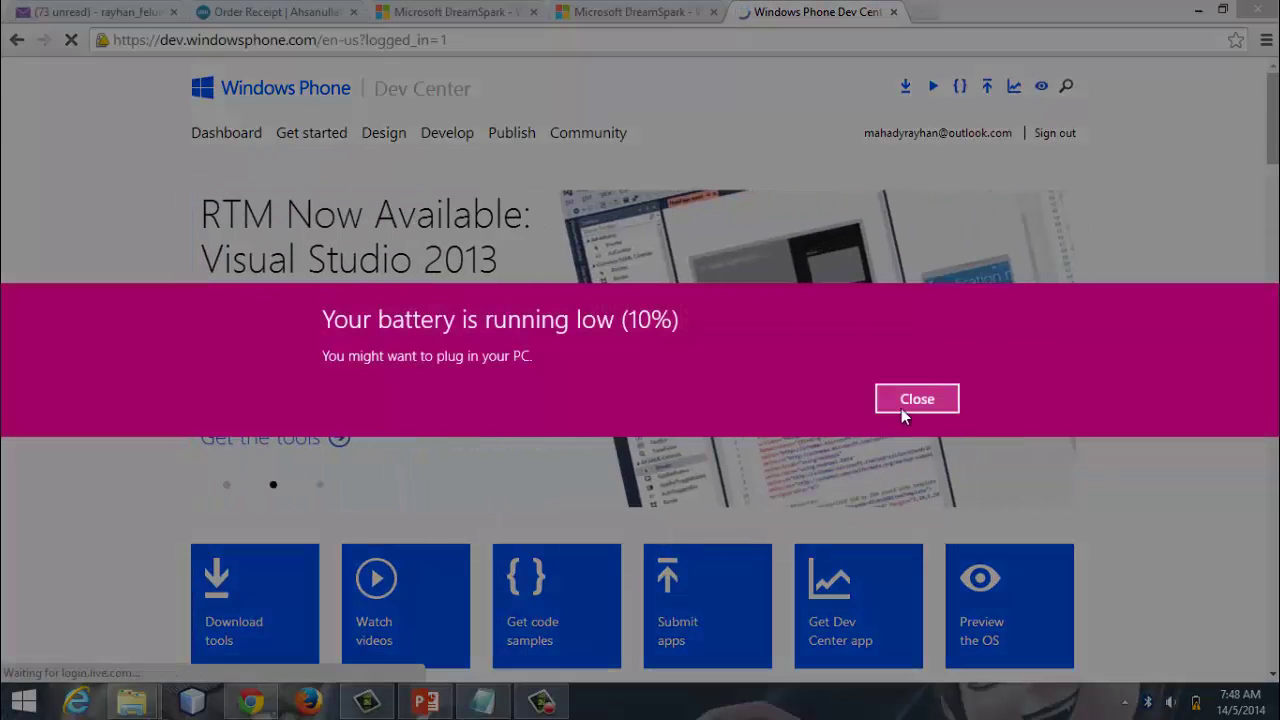
Step: Dismiss the battery notice, open the Dashboard registration and accept the Legal Terms
{"action": "left_click", "coordinate": [903, 405]}
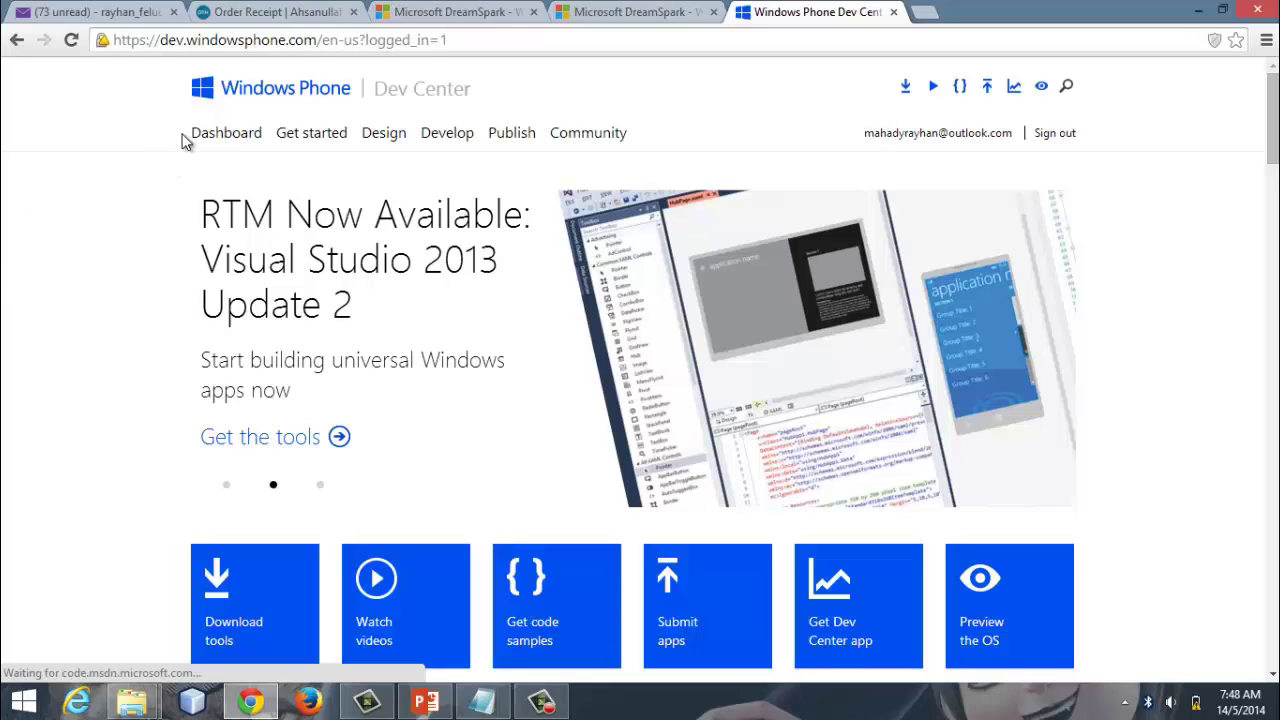
{"action": "left_click", "coordinate": [212, 137]}
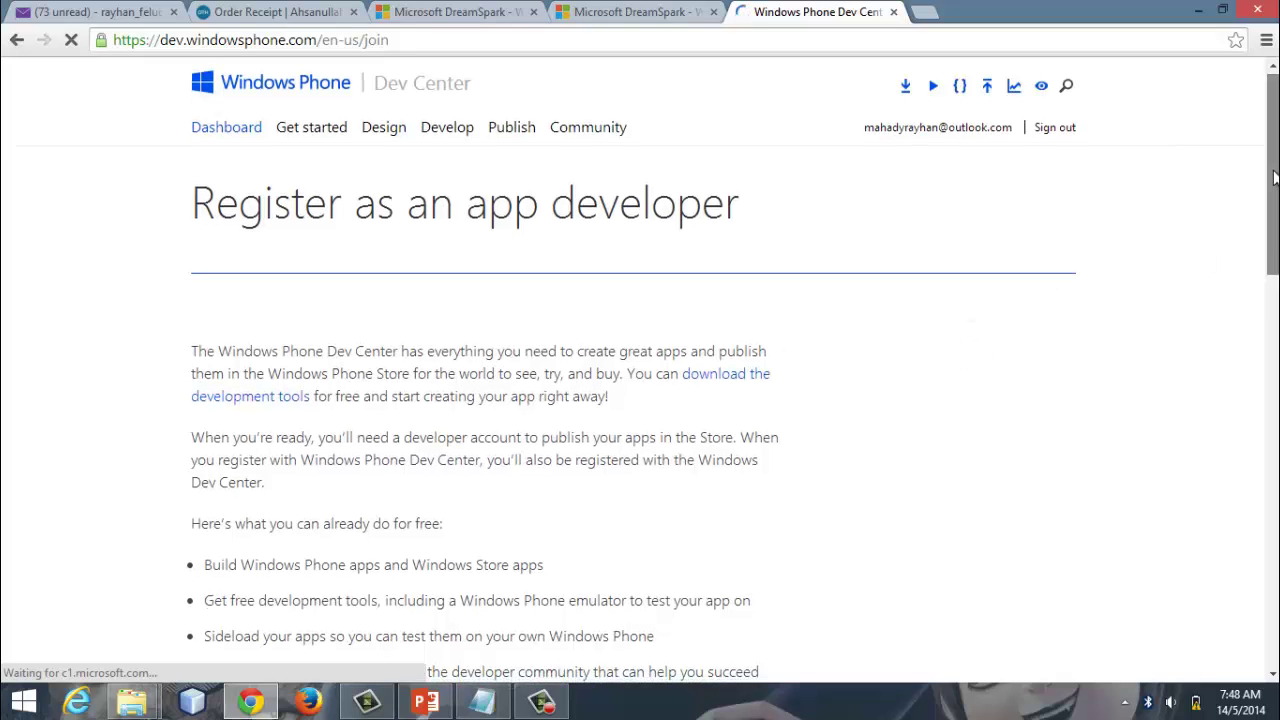
{"action": "left_click_drag", "start_coordinate": [1273, 173], "coordinate": [1273, 443]}
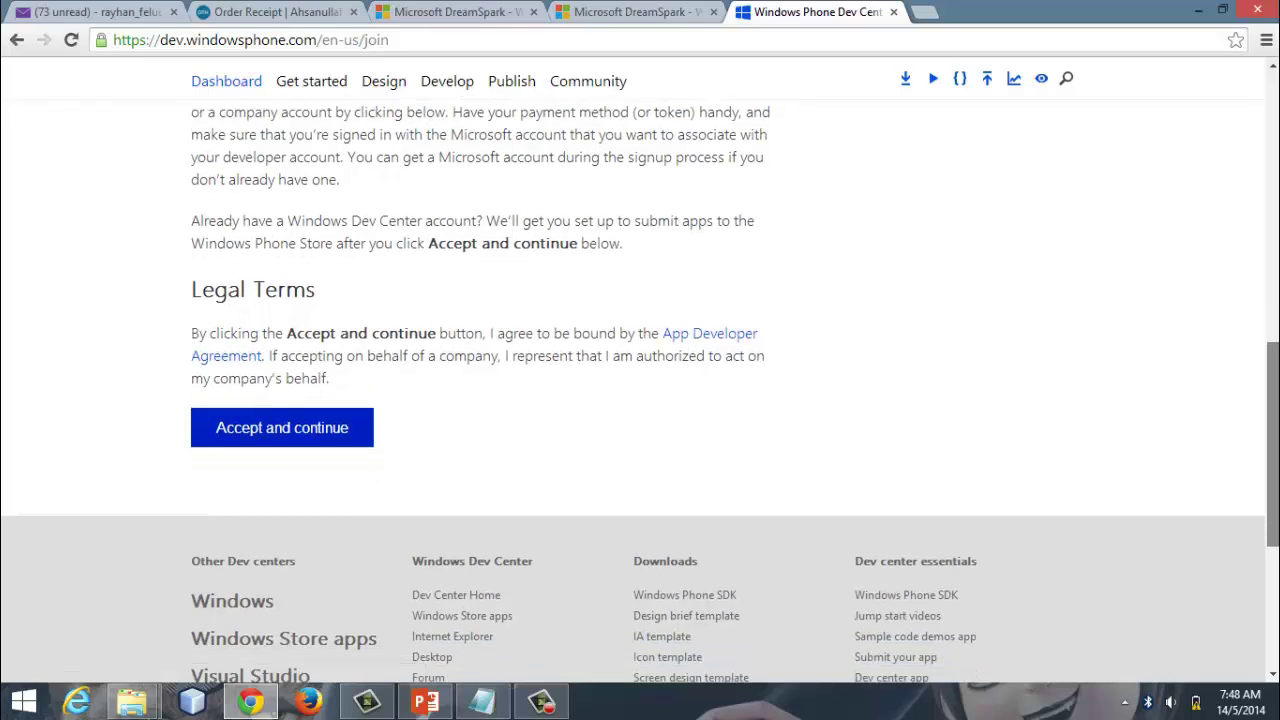
{"action": "left_click", "coordinate": [297, 432]}
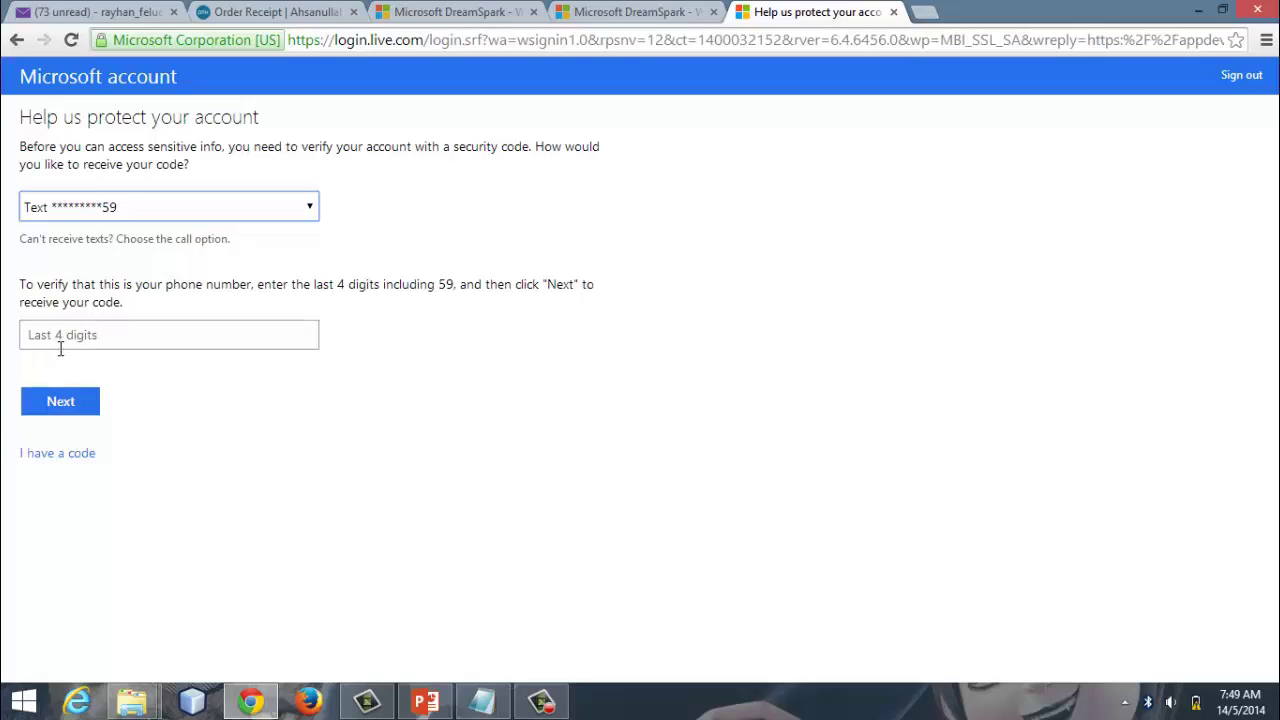
Step: Have the security code sent by e-mail and open the code message in Yahoo Mail
{"action": "left_click", "coordinate": [285, 211]}
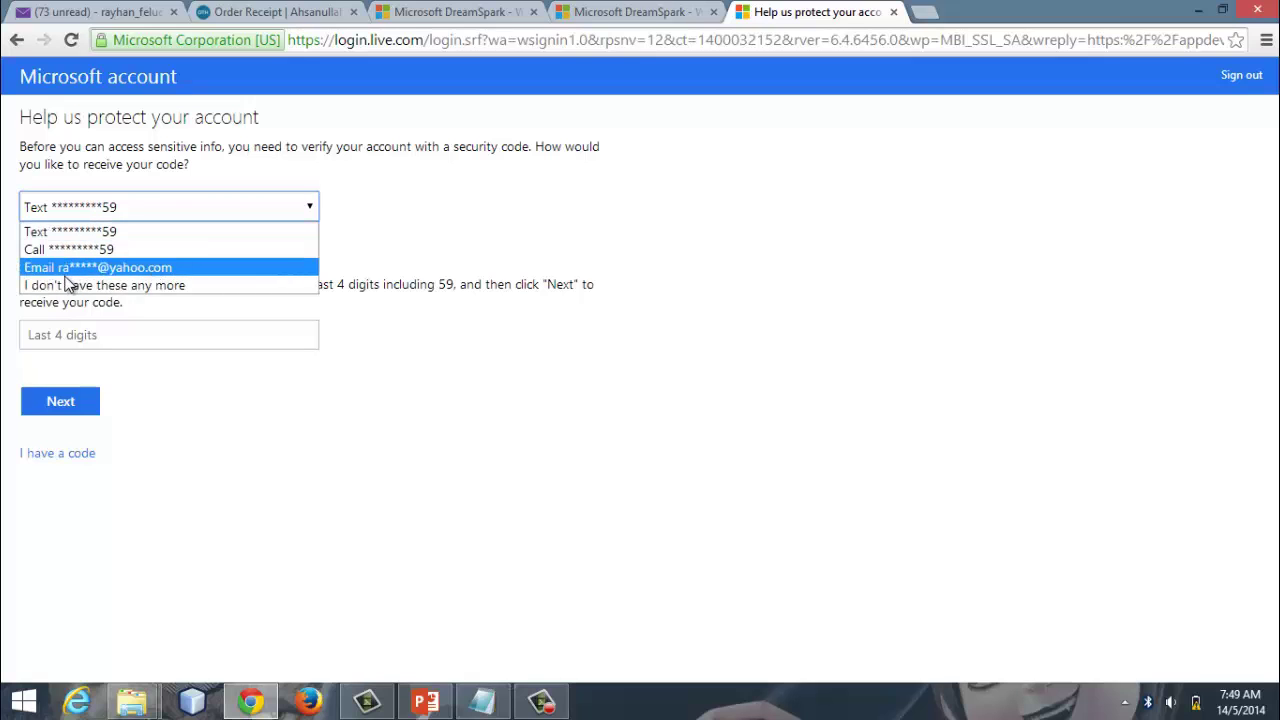
{"action": "left_click", "coordinate": [176, 267]}
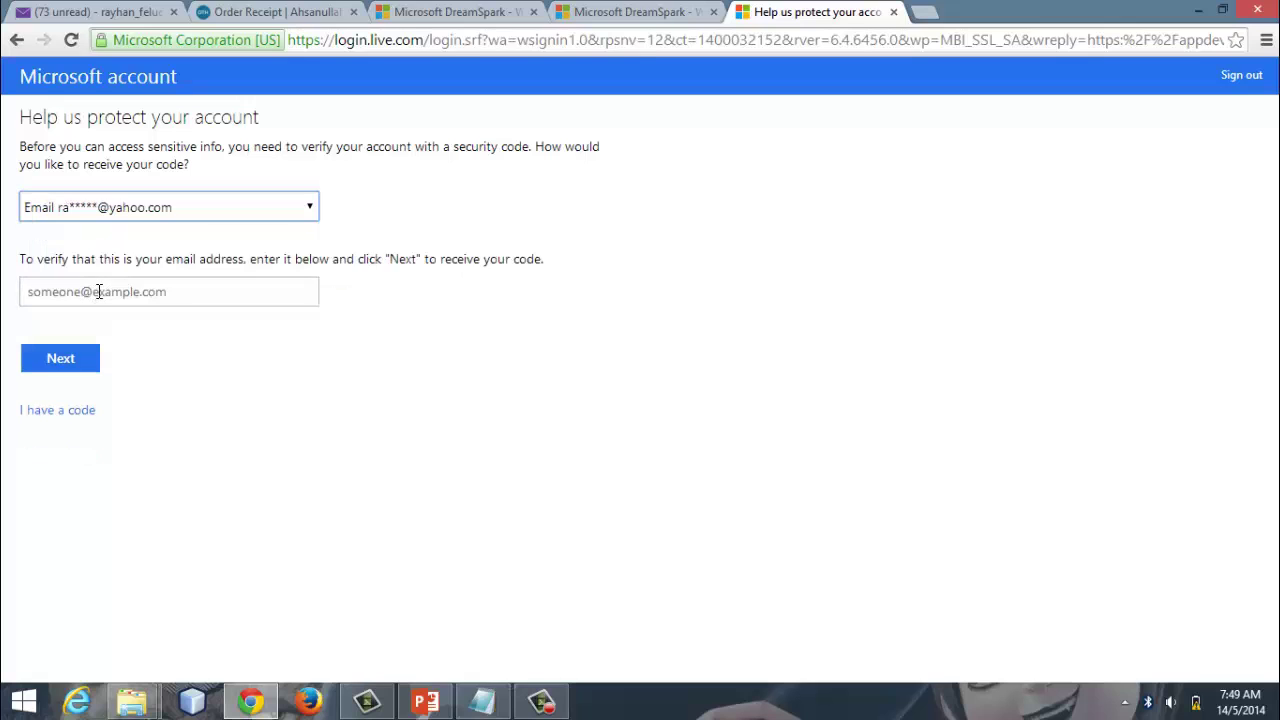
{"action": "left_click", "coordinate": [99, 291]}
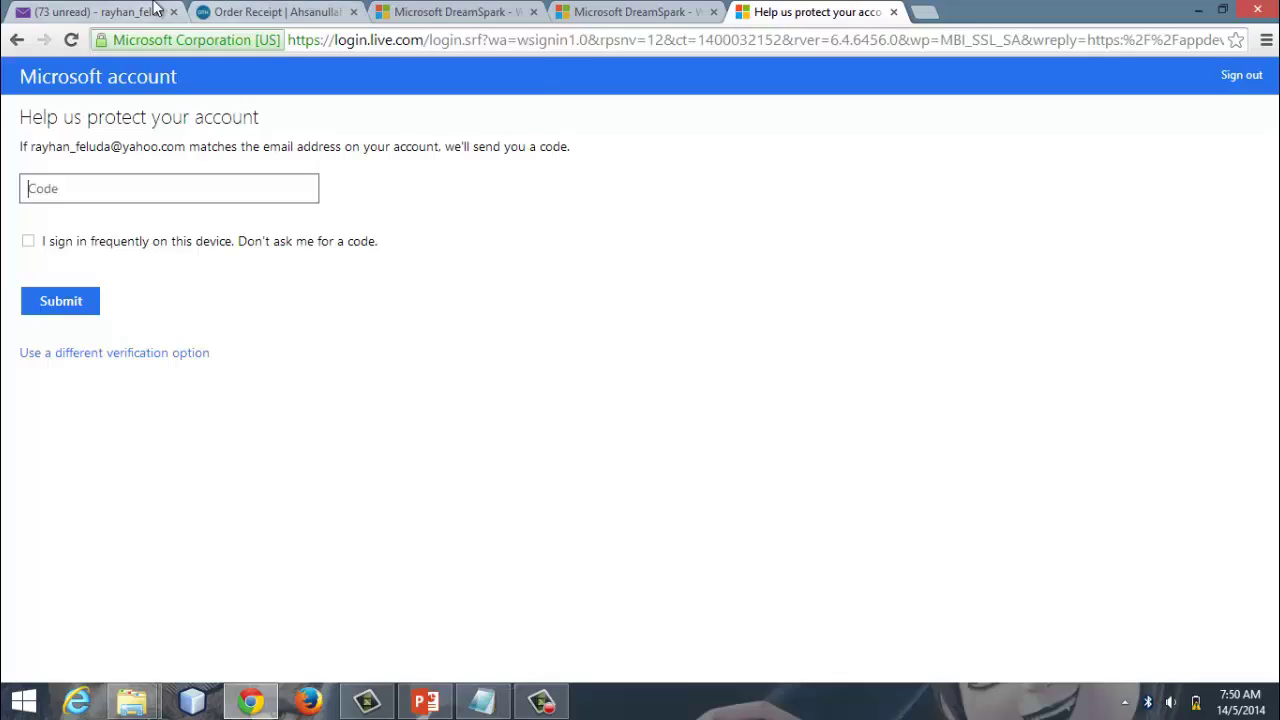
{"action": "left_click", "coordinate": [157, 12]}
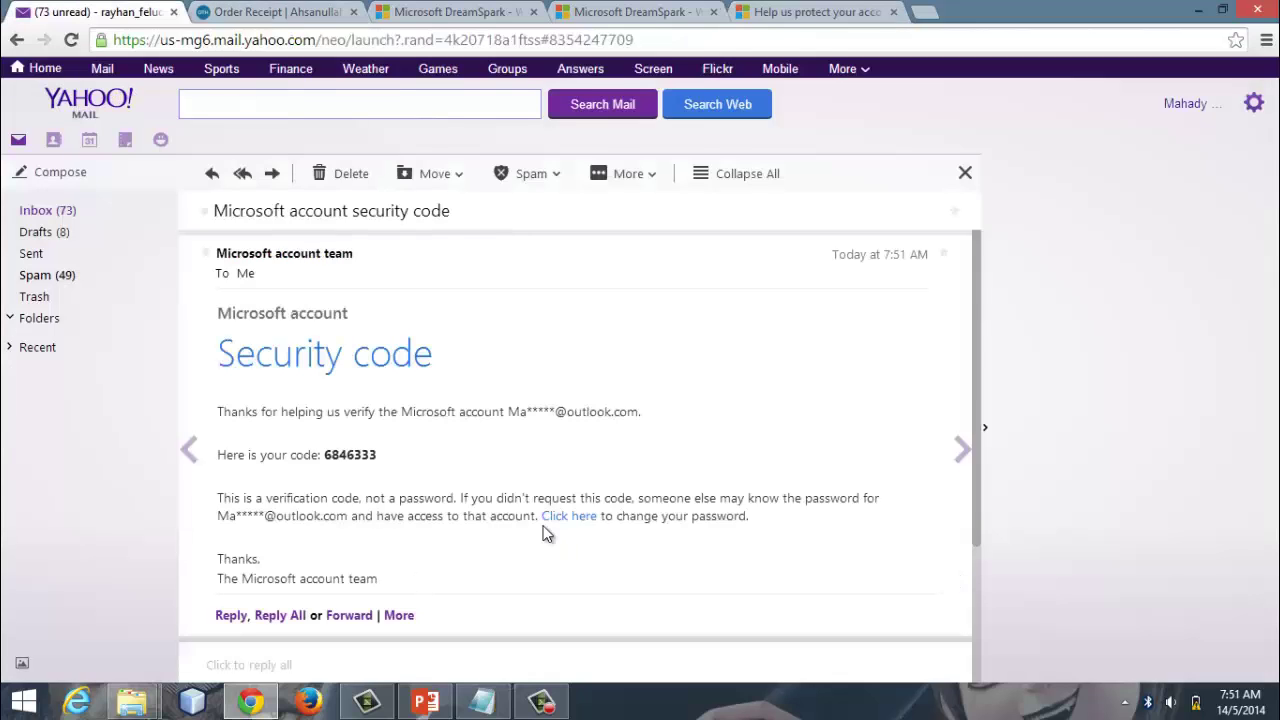
{"action": "scroll", "coordinate": [545, 533], "scroll_direction": "down", "scroll_amount": 1}
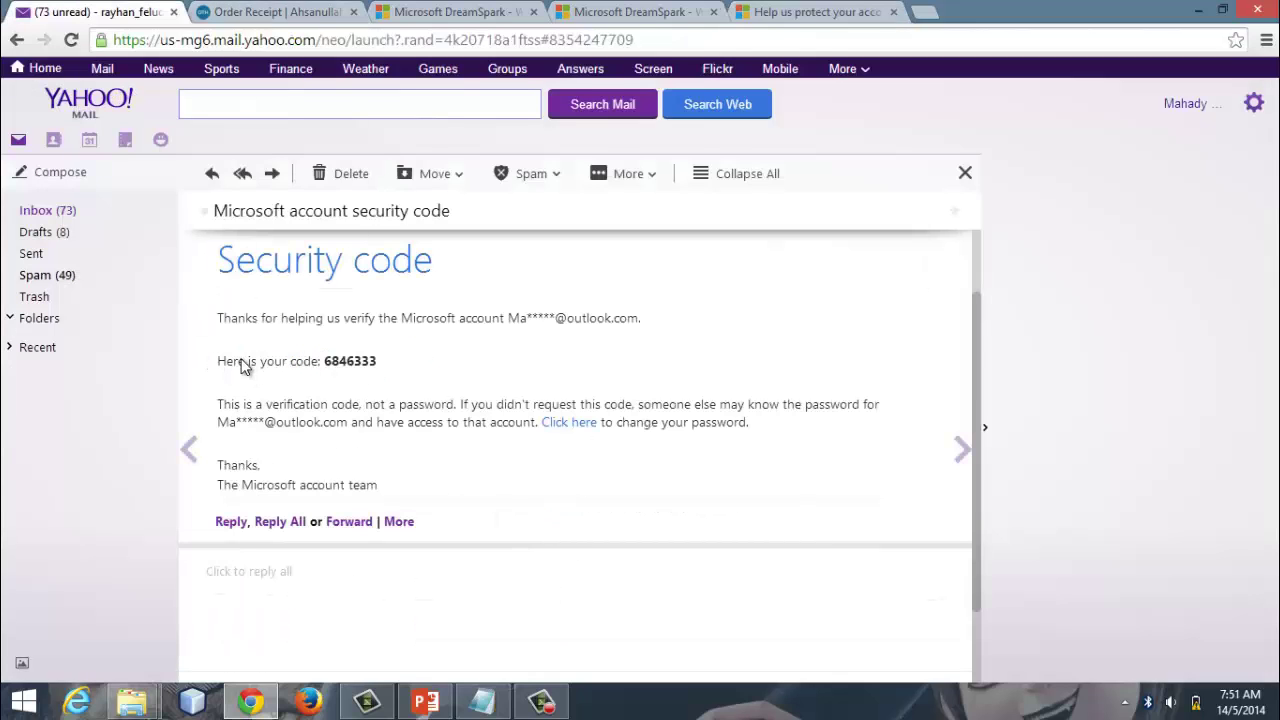
Step: Copy the security code from the e-mail, paste it into the verification Code field, and submit
{"action": "left_click_drag", "start_coordinate": [326, 364], "coordinate": [380, 366]}
{"action": "right_click", "coordinate": [365, 367]}
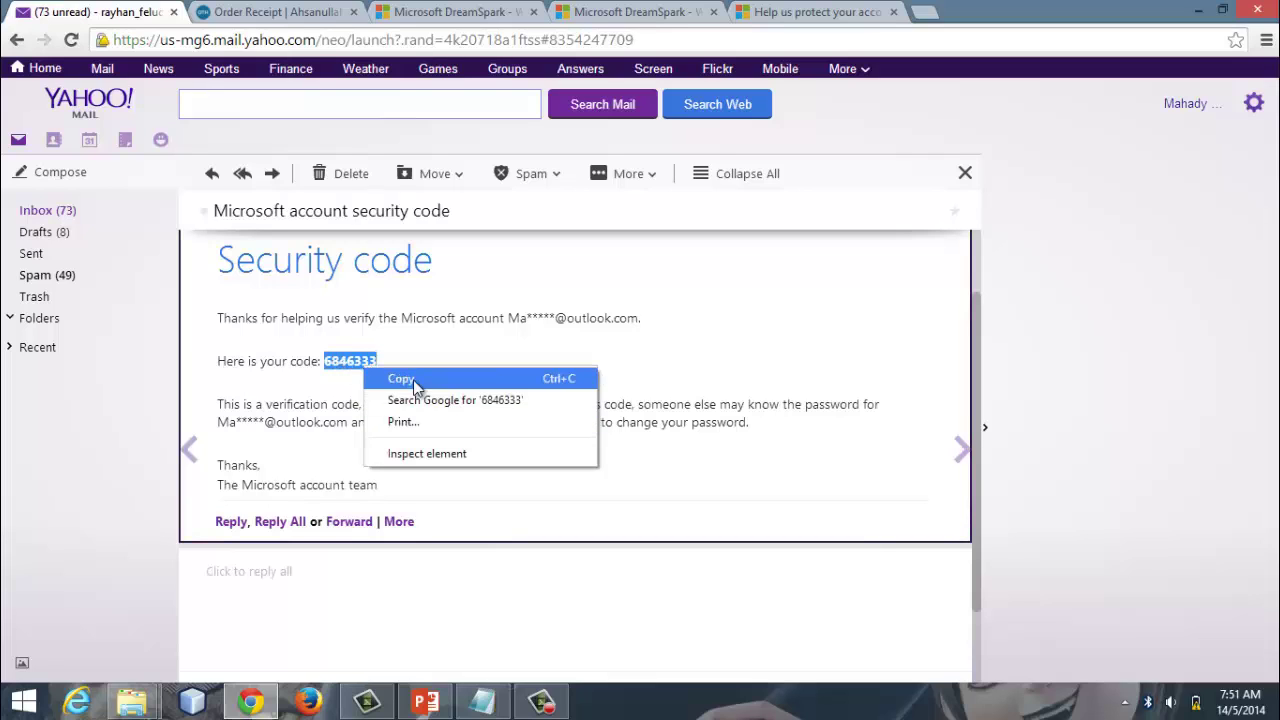
{"action": "left_click", "coordinate": [400, 379]}
{"action": "left_click", "coordinate": [810, 12]}
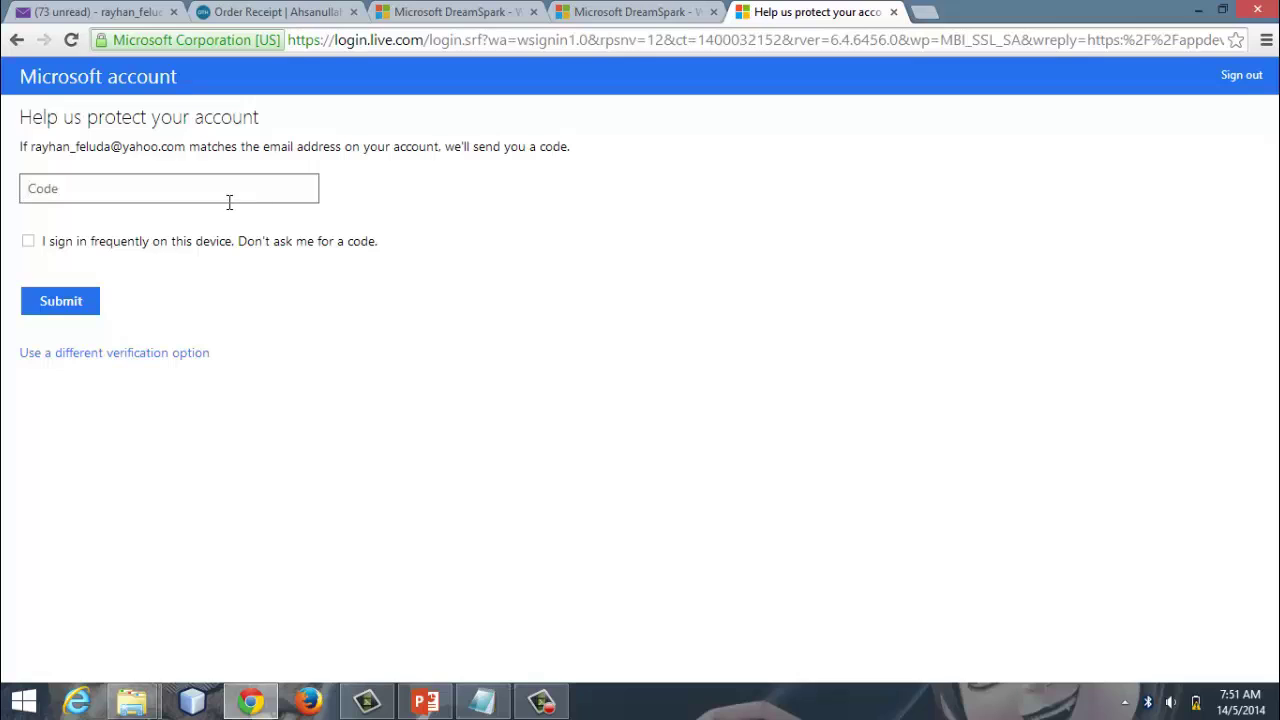
{"action": "right_click", "coordinate": [228, 200]}
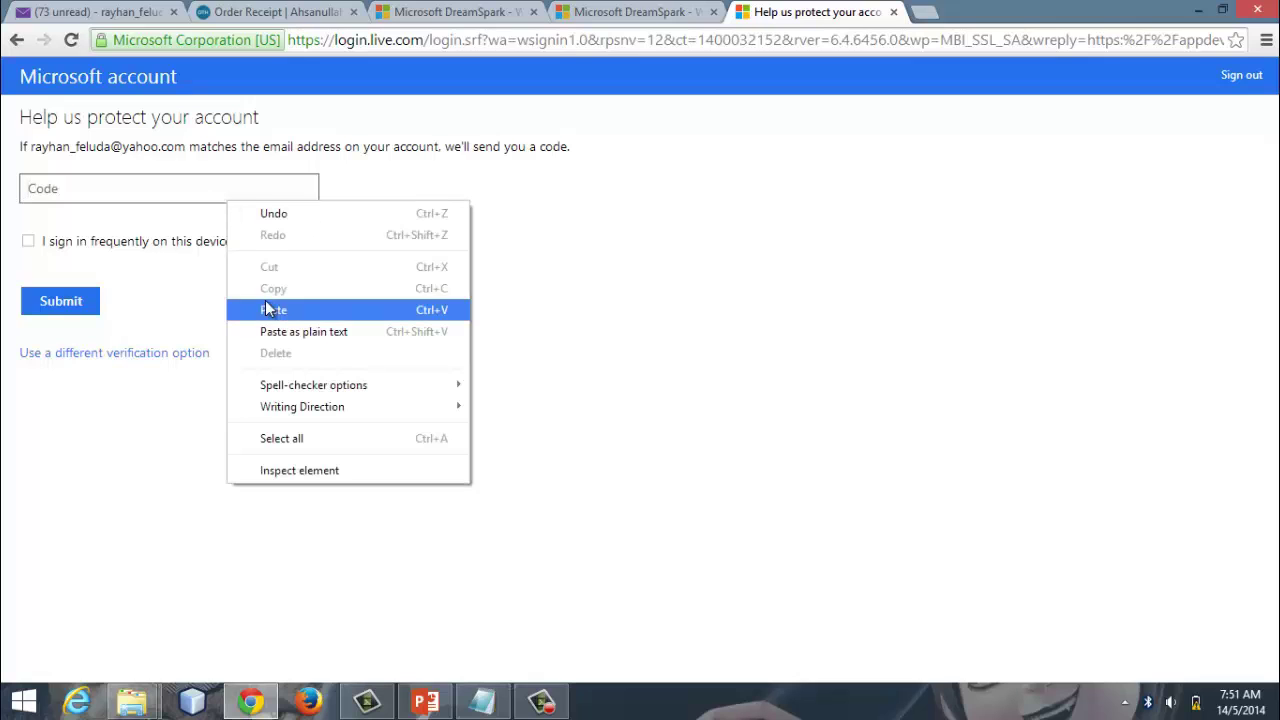
{"action": "left_click", "coordinate": [265, 304]}
{"action": "left_click", "coordinate": [74, 308]}
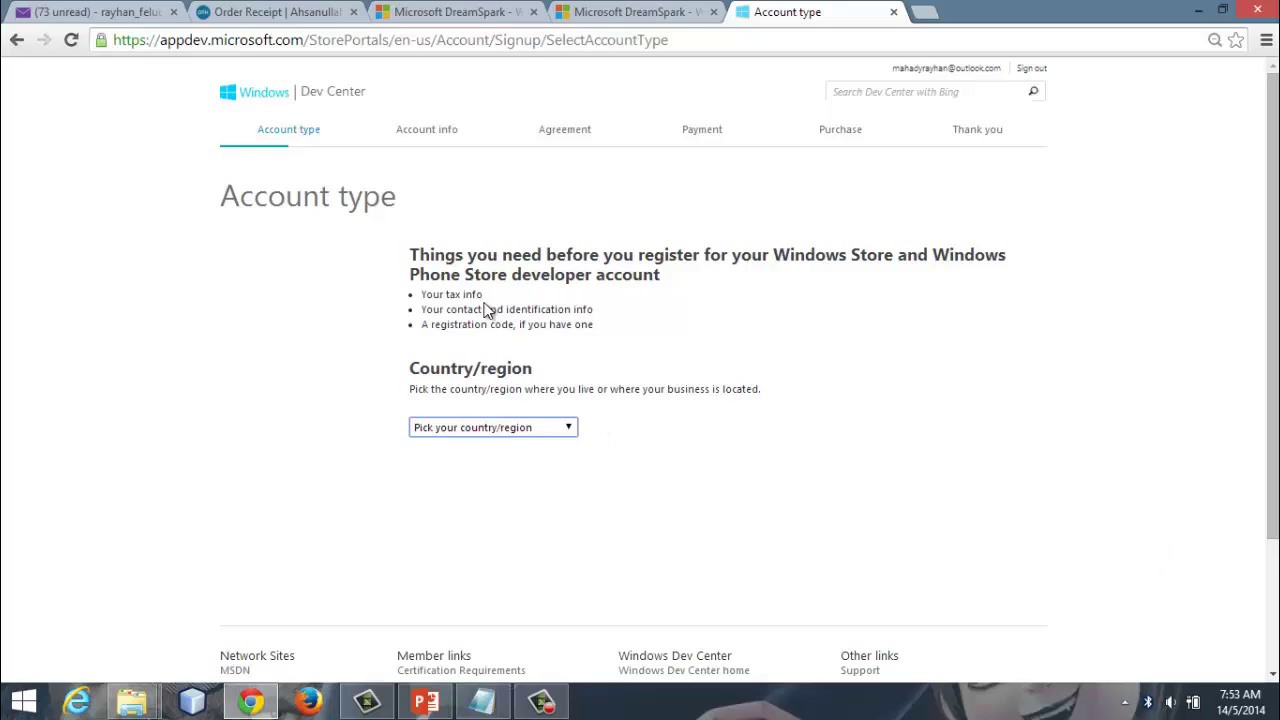
Step: Set the Country/region to Bangladesh
{"action": "left_click", "coordinate": [424, 299]}
{"action": "left_click", "coordinate": [503, 430]}
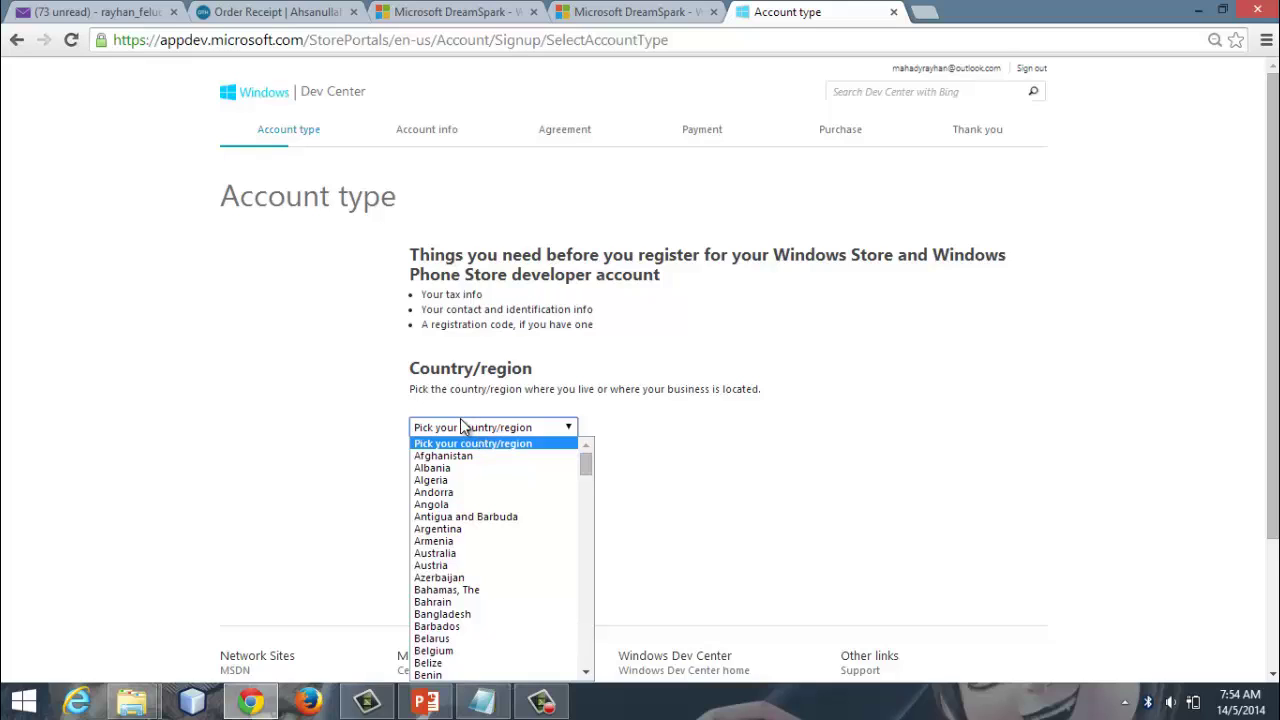
{"action": "left_click", "coordinate": [1275, 150]}
{"action": "left_click_drag", "start_coordinate": [1275, 150], "coordinate": [1220, 249]}
{"action": "left_click", "coordinate": [556, 284]}
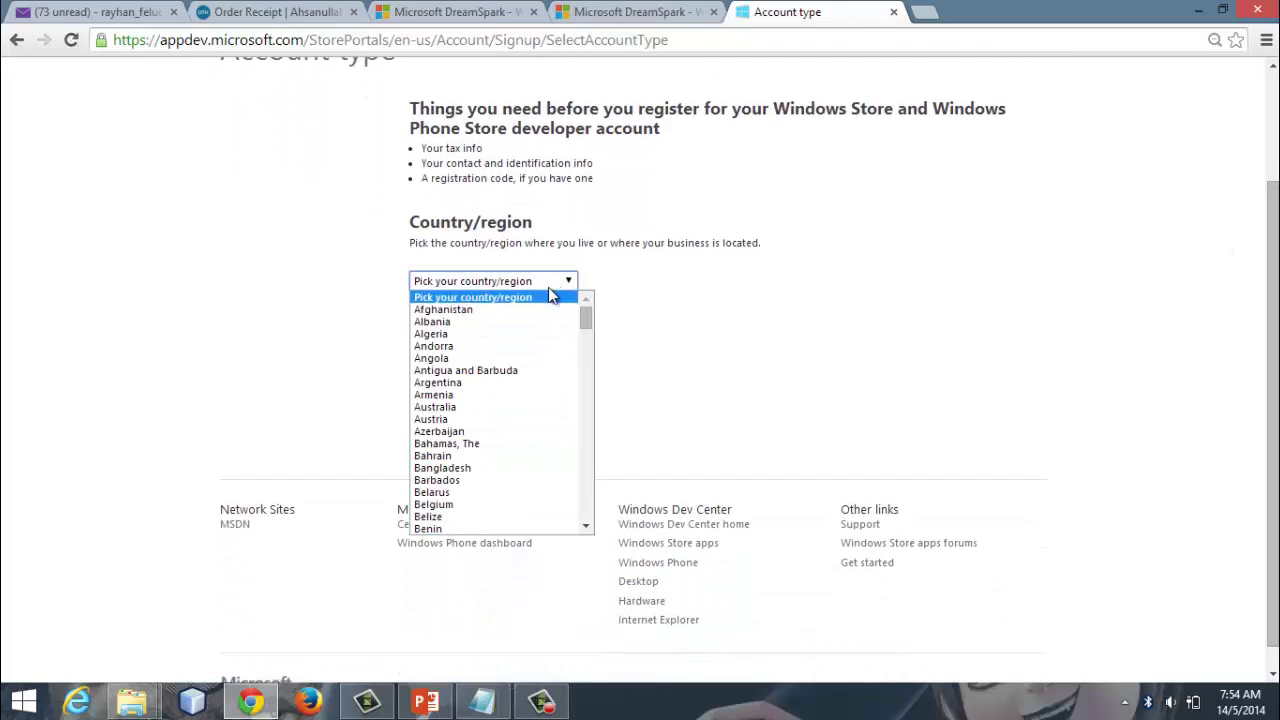
{"action": "left_click", "coordinate": [519, 477]}
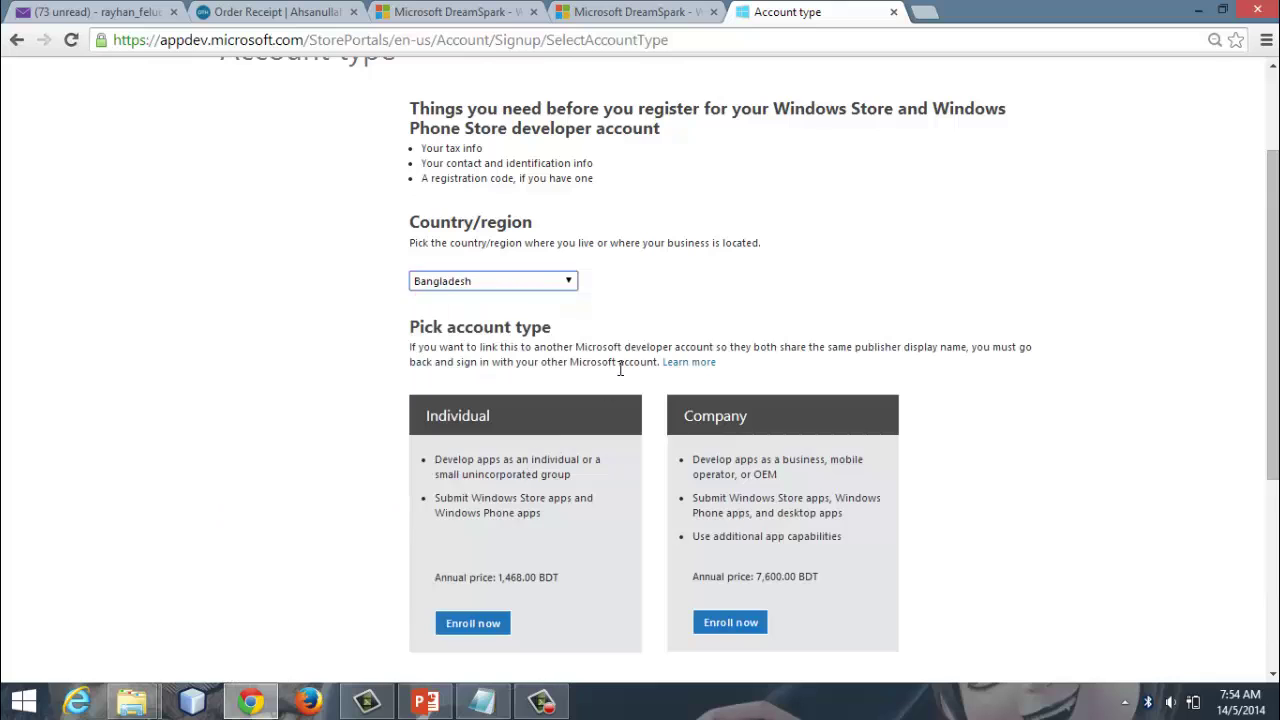
Step: Enroll as an Individual developer (1,468.00 BDT yearly)
{"action": "left_click_drag", "start_coordinate": [1273, 300], "coordinate": [1273, 394]}
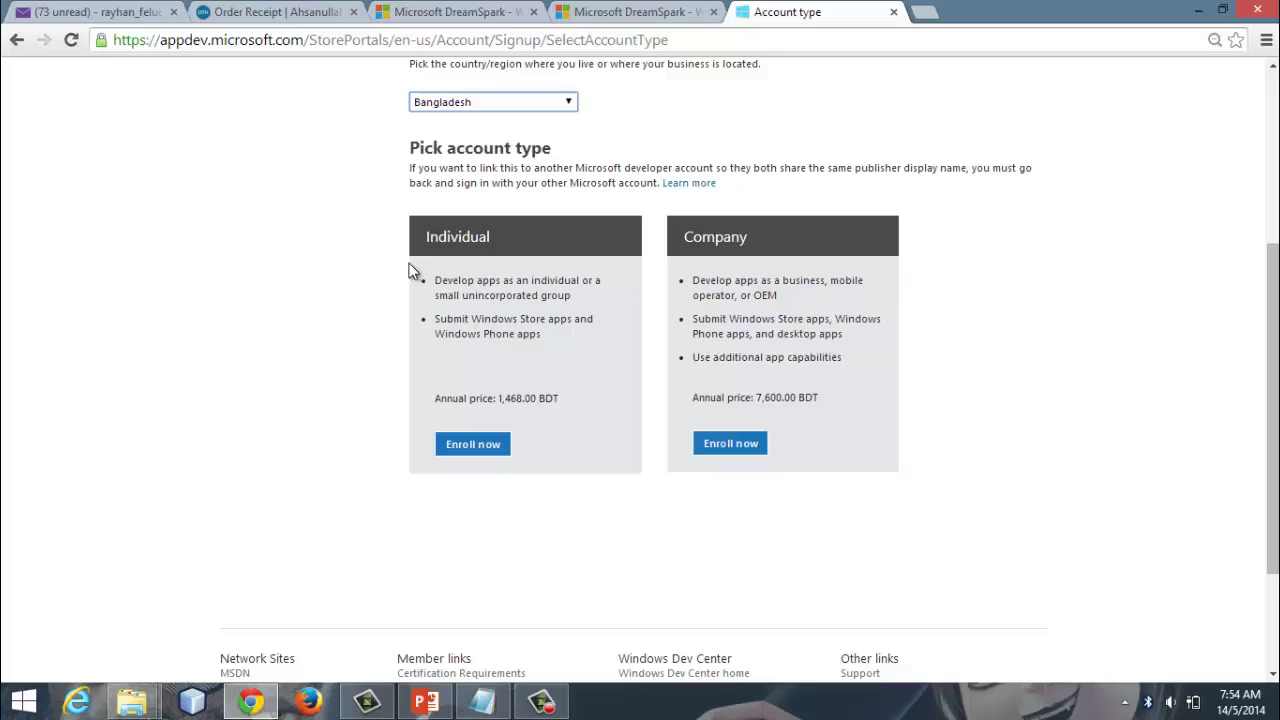
{"action": "left_click", "coordinate": [458, 456]}
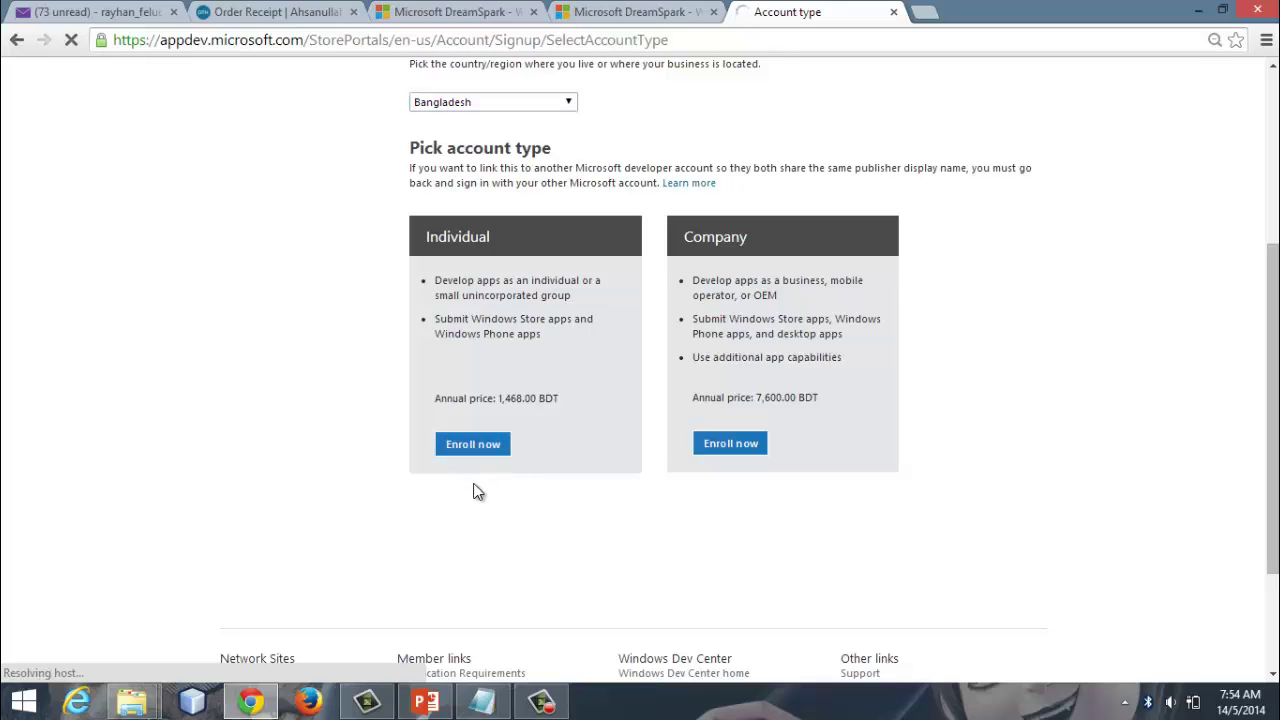
{"action": "left_click", "coordinate": [541, 703]}
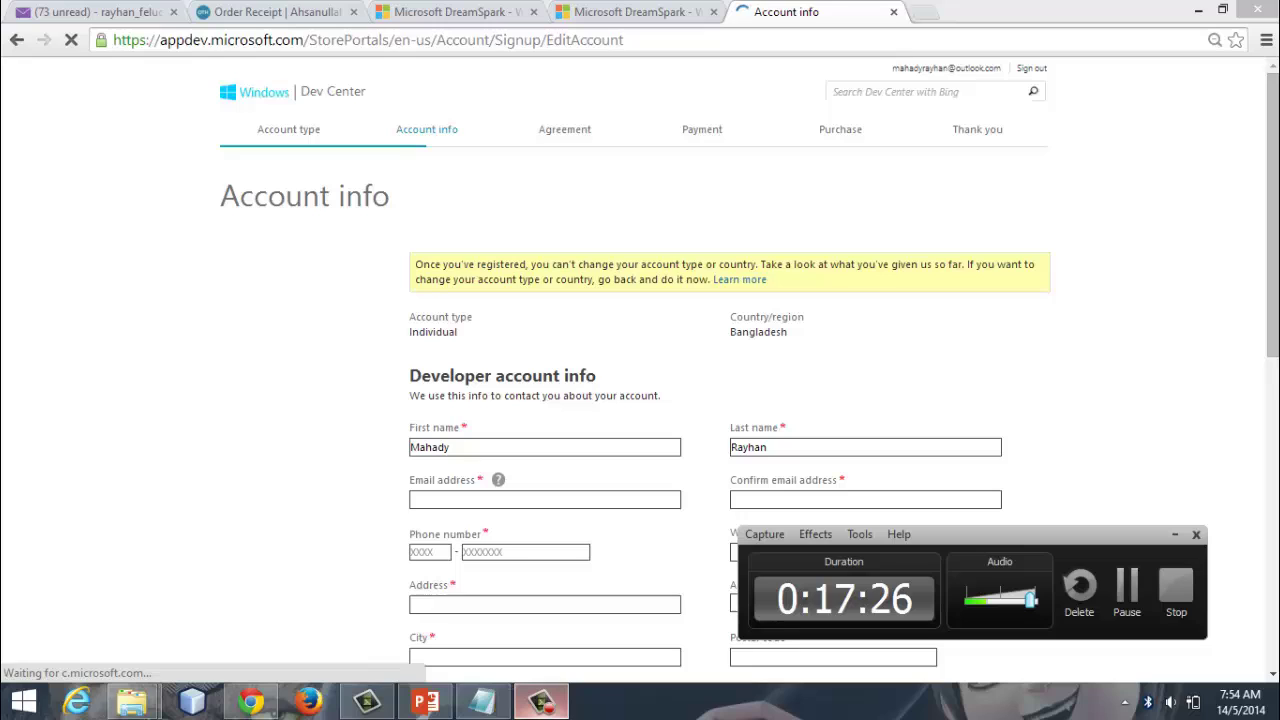
Step: Fill both contact e-mail fields from the saved e-mail suggestion
{"action": "left_click", "coordinate": [541, 703]}
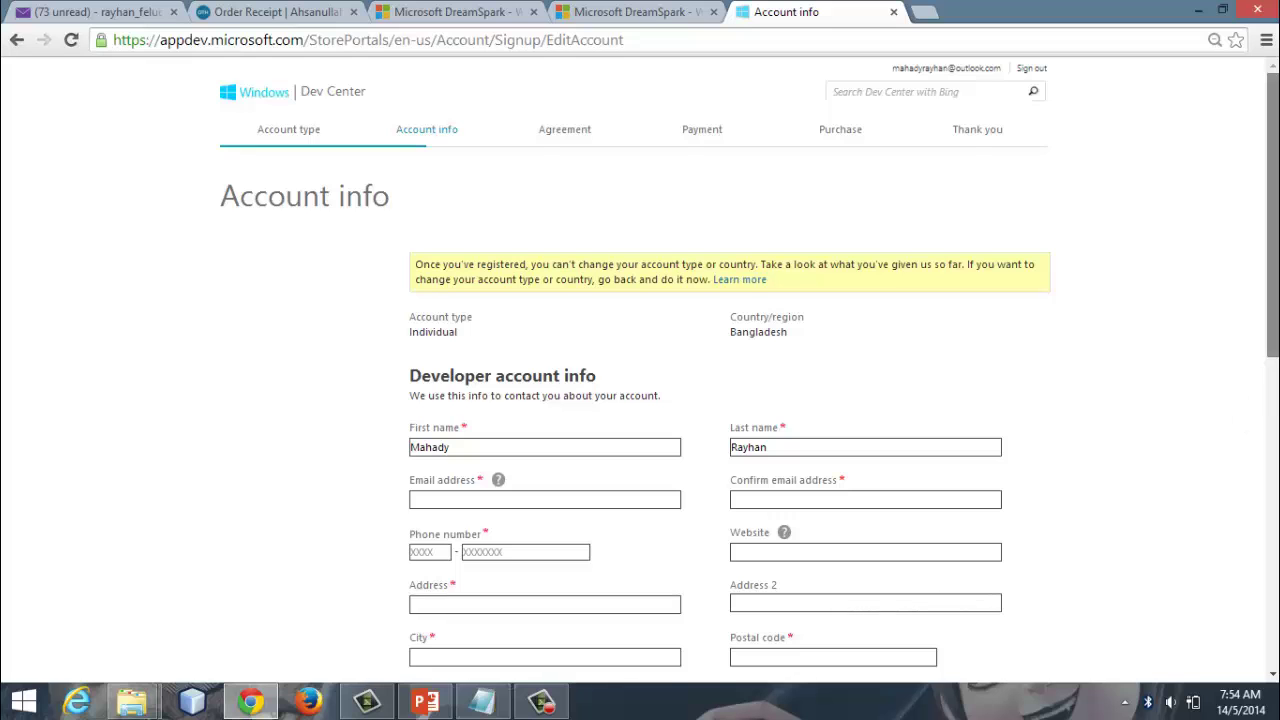
{"action": "left_click_drag", "start_coordinate": [1272, 340], "coordinate": [1272, 476]}
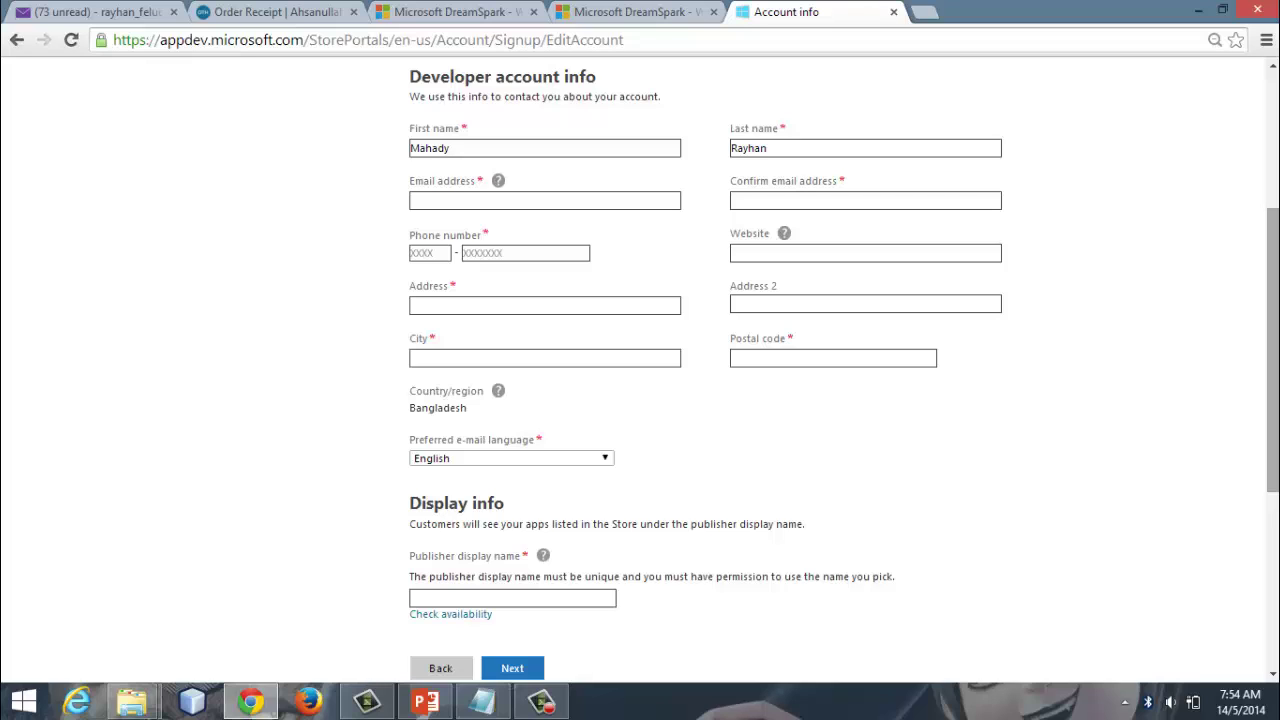
{"action": "left_click", "coordinate": [466, 200]}
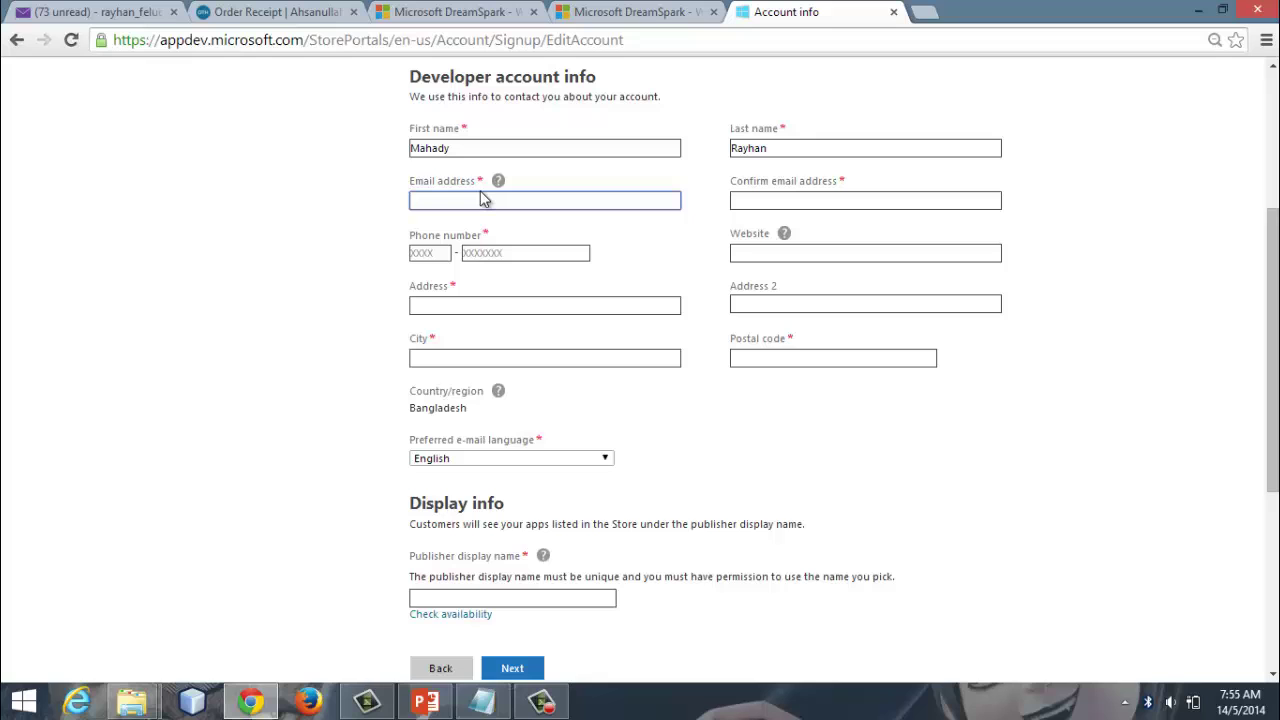
{"action": "type", "text": "Mahady"}
{"action": "scroll", "coordinate": [631, 531], "scroll_direction": "up", "scroll_amount": 3}
{"action": "left_click", "coordinate": [631, 531]}
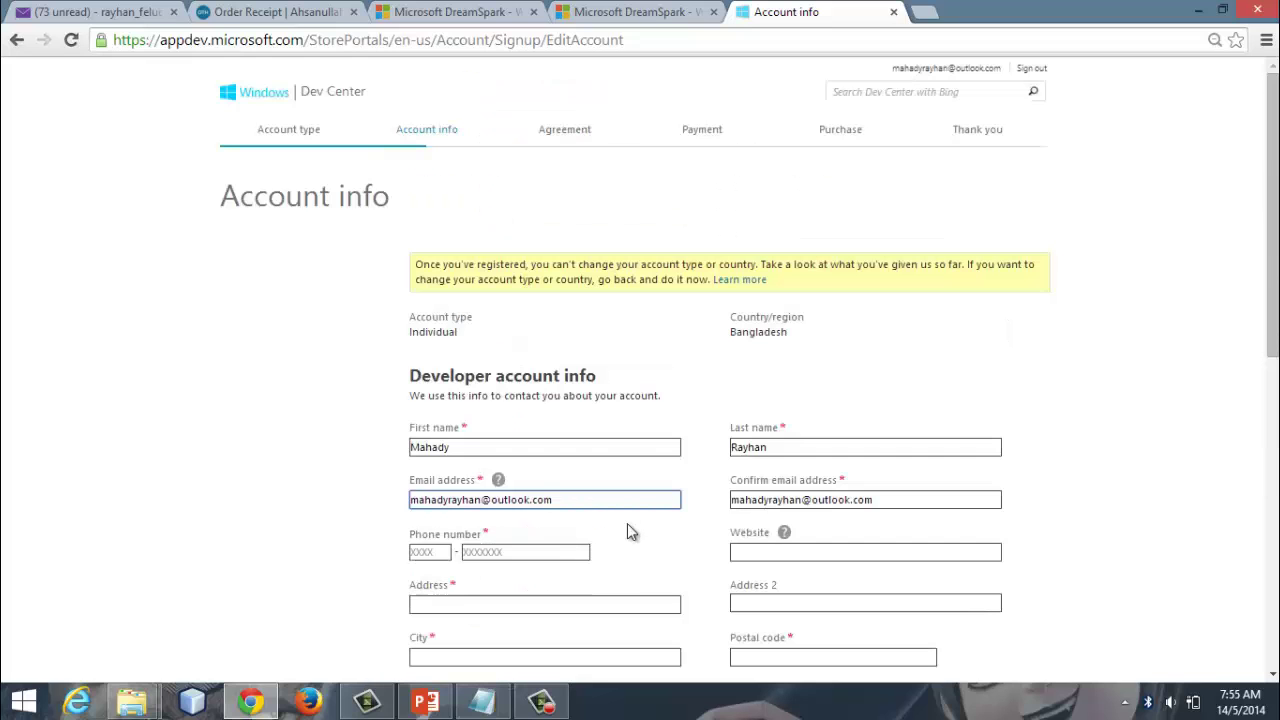
Step: Enter the phone number's prefix and main parts, then resume the screen recording
{"action": "left_click_drag", "start_coordinate": [1272, 286], "coordinate": [1272, 364]}
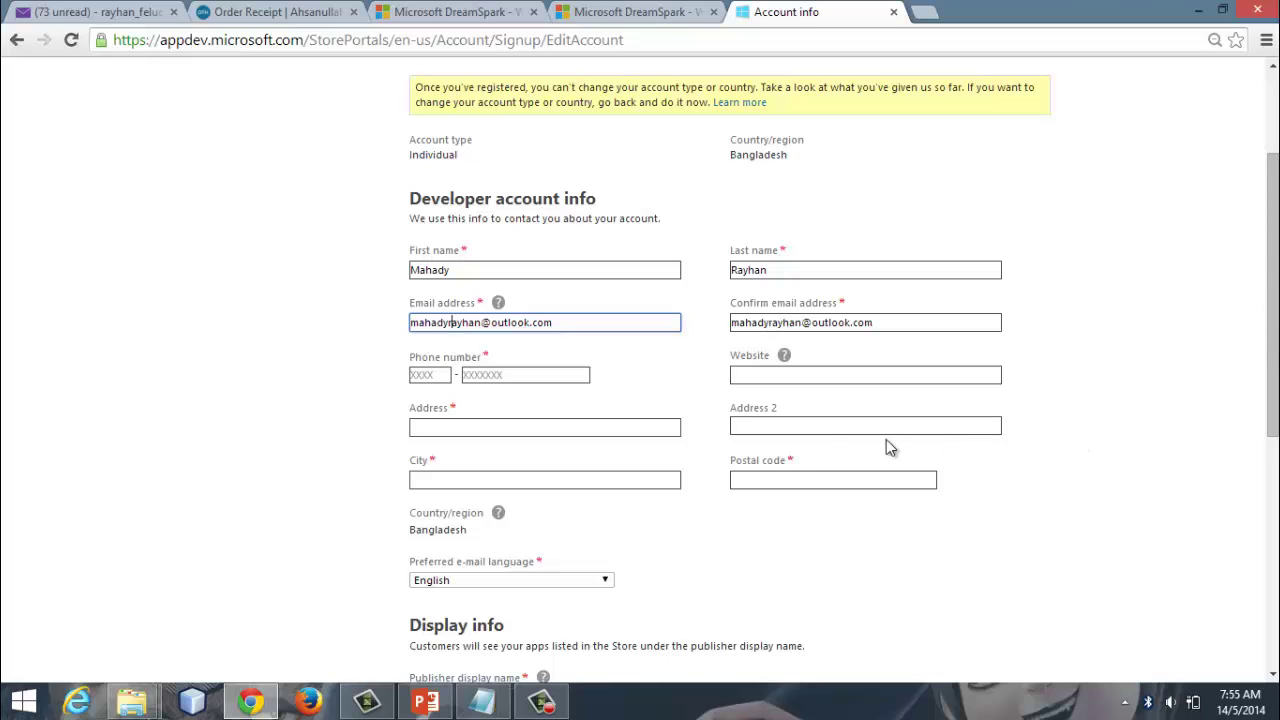
{"action": "left_click", "coordinate": [430, 372]}
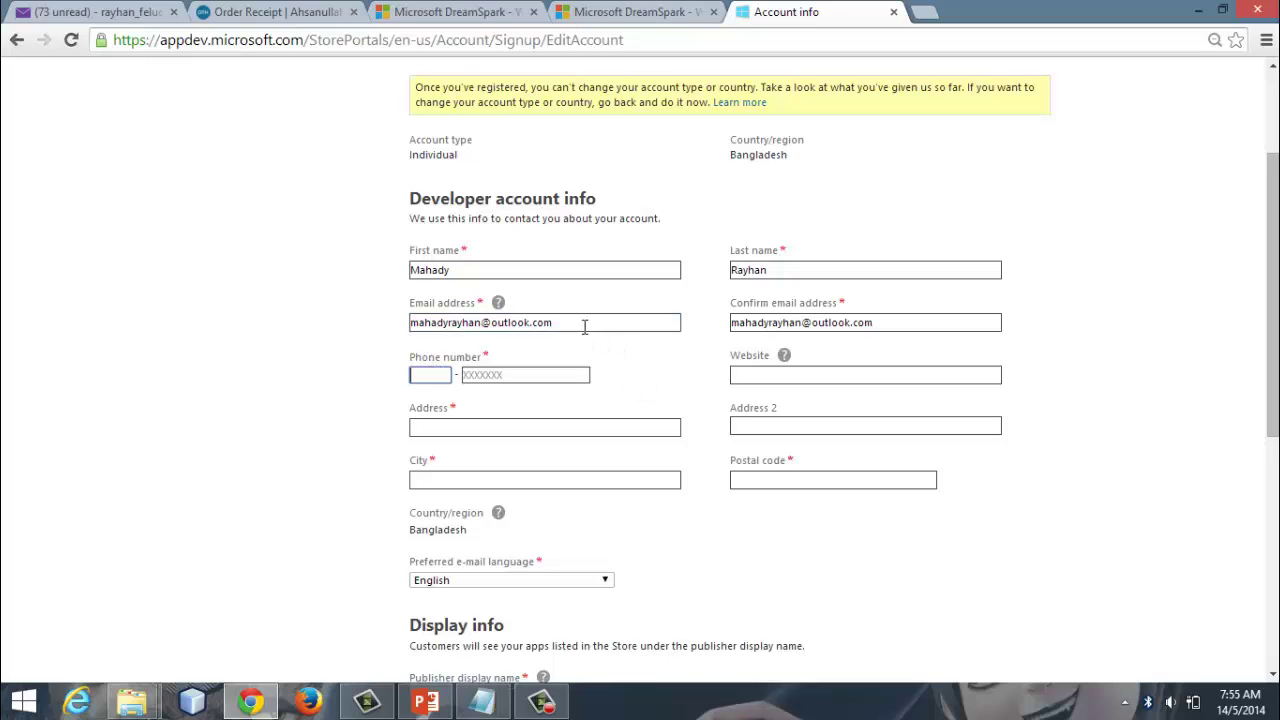
{"action": "left_click", "coordinate": [429, 374]}
{"action": "left_click", "coordinate": [522, 376]}
{"action": "left_click", "coordinate": [430, 374]}
{"action": "left_click", "coordinate": [499, 379]}
{"action": "left_click", "coordinate": [558, 712]}
{"action": "left_click", "coordinate": [1125, 600]}
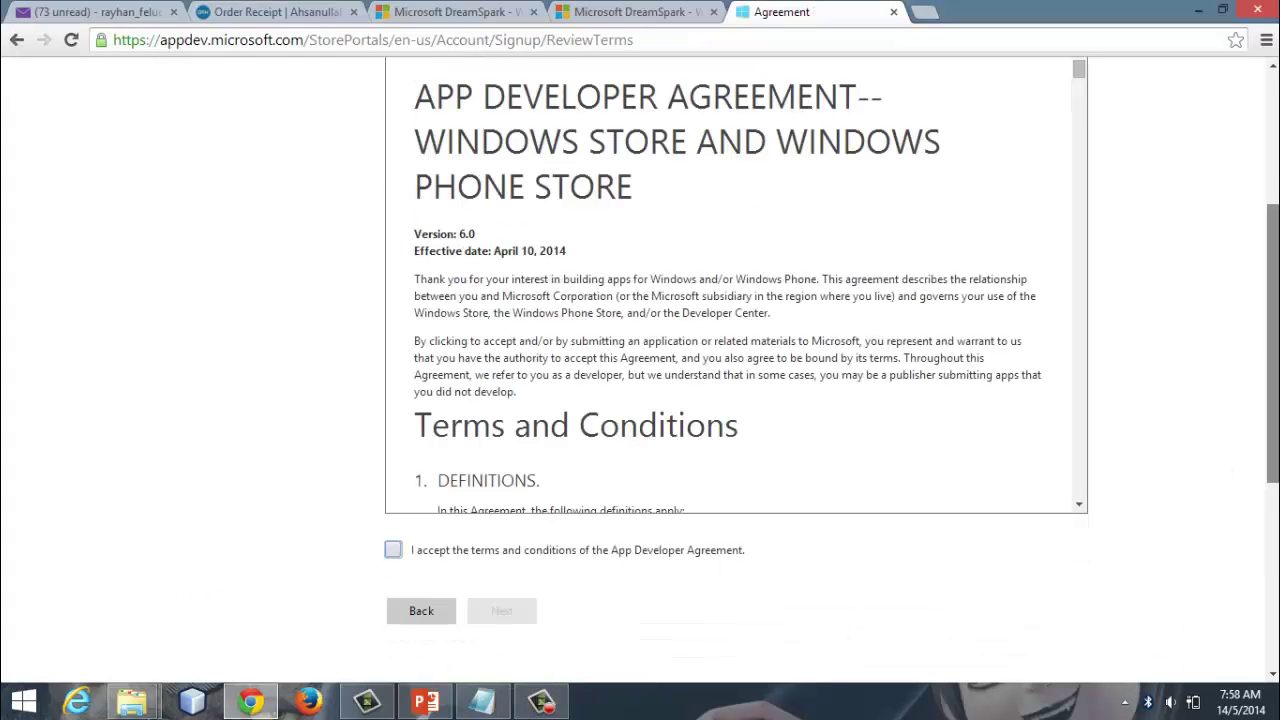
Step: Accept the App Developer Agreement terms and continue to the Payment options step
{"action": "scroll", "coordinate": [1272, 340], "scroll_direction": "up", "scroll_amount": 3}
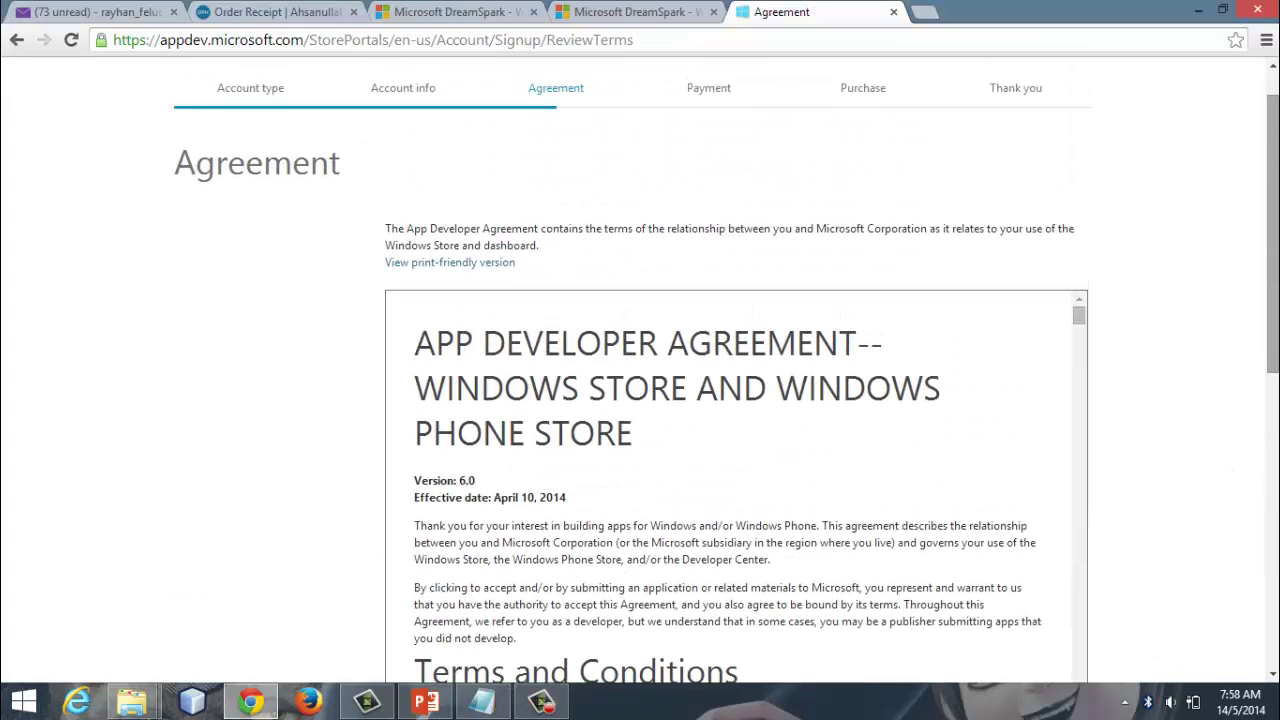
{"action": "scroll", "coordinate": [640, 370], "scroll_direction": "down", "scroll_amount": 3}
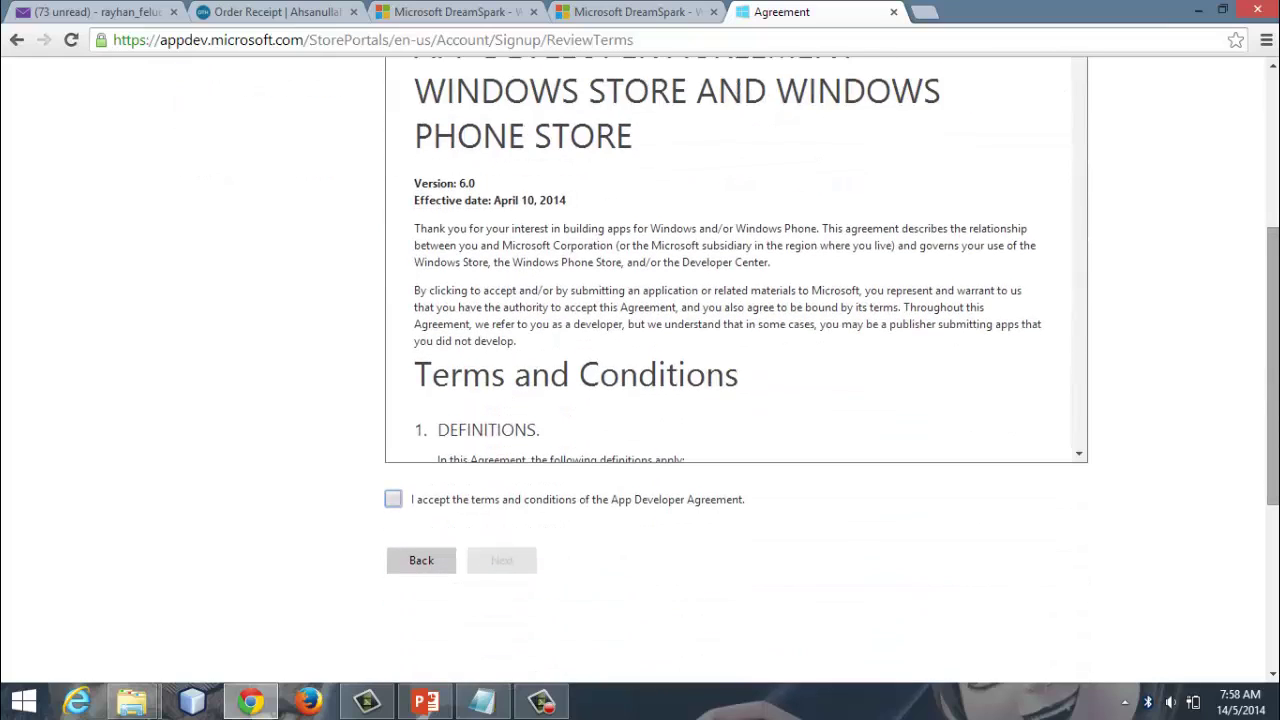
{"action": "left_click", "coordinate": [393, 500]}
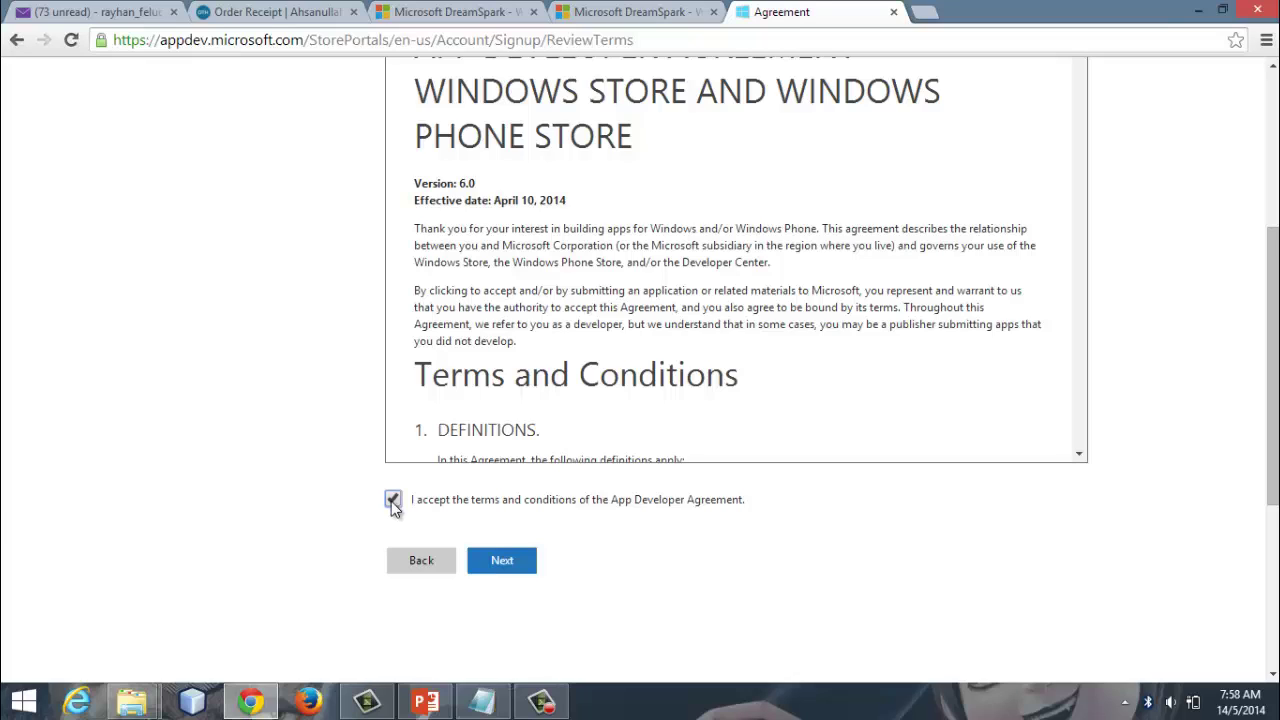
{"action": "left_click", "coordinate": [503, 561]}
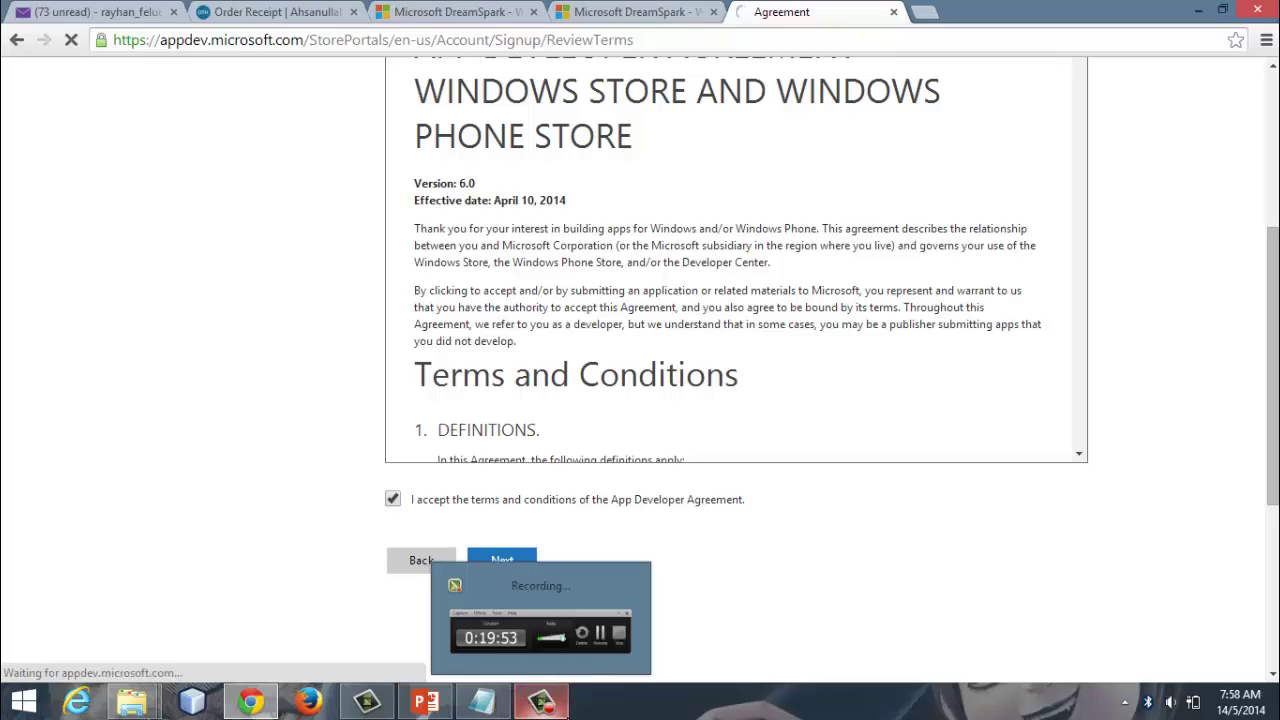
{"action": "left_click", "coordinate": [540, 700]}
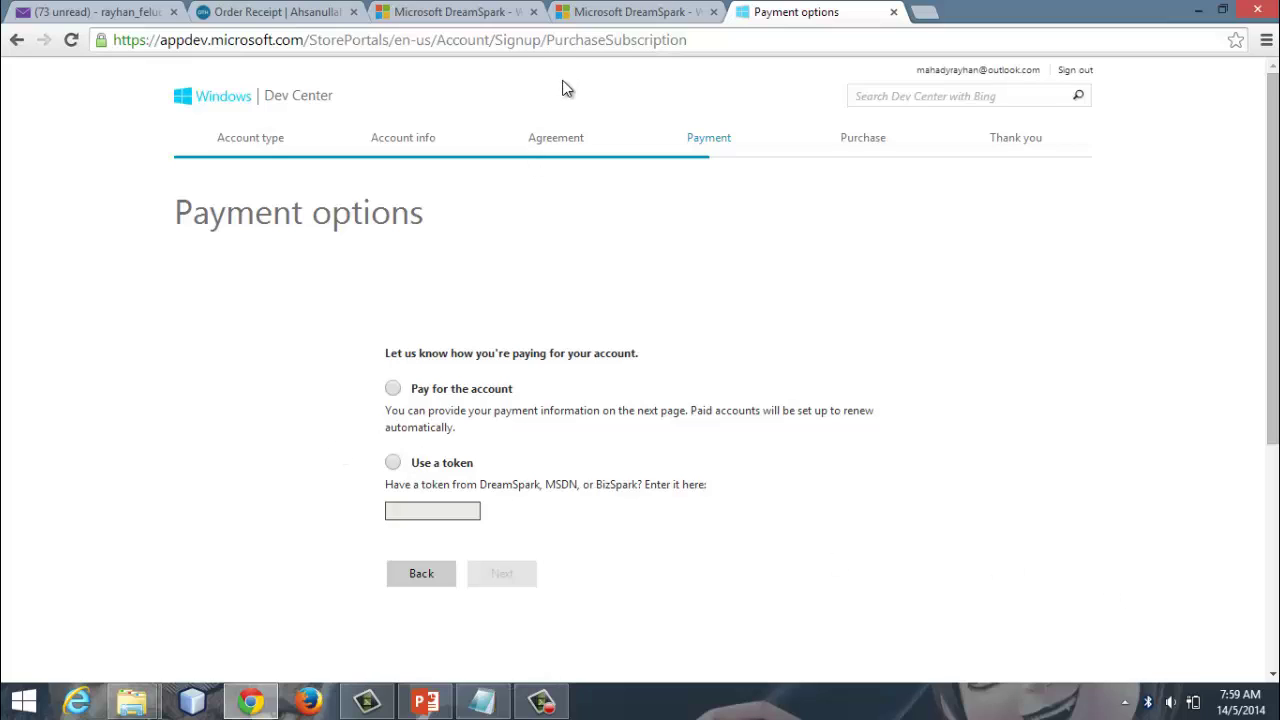
Step: Choose the token payment option and copy the registration code from the DreamSpark tab
{"action": "left_click", "coordinate": [394, 466]}
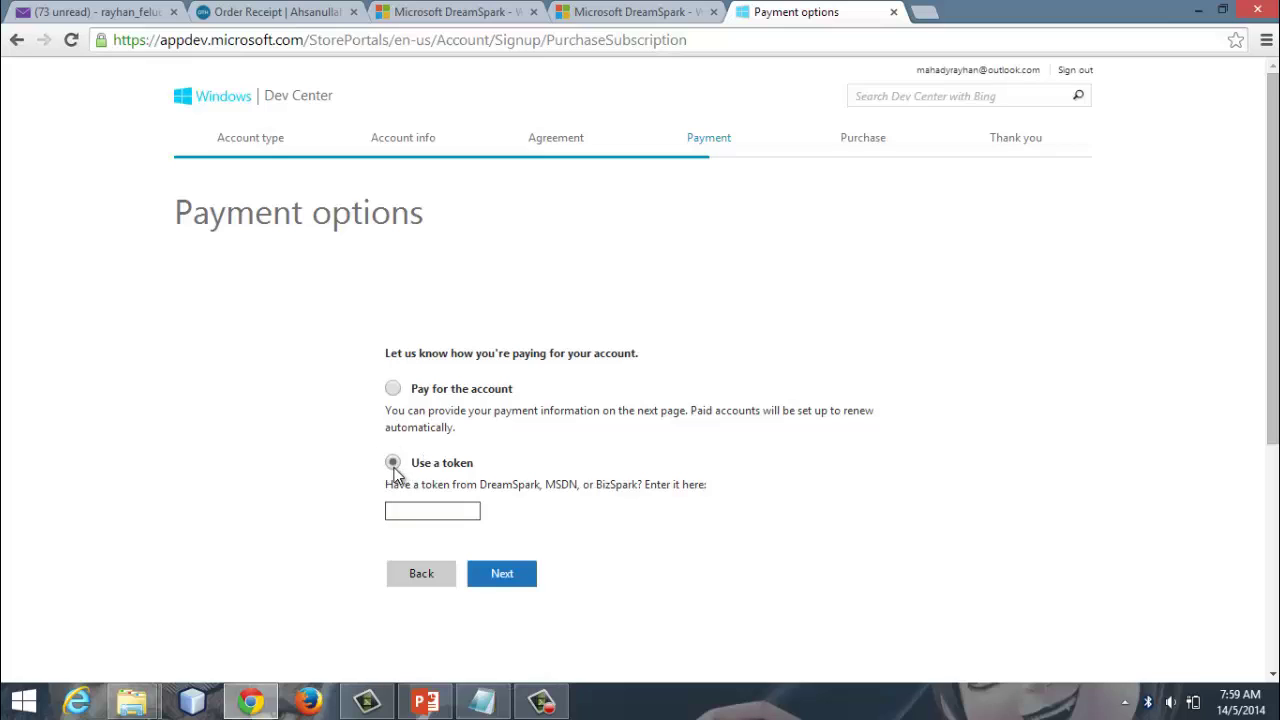
{"action": "left_click", "coordinate": [412, 511]}
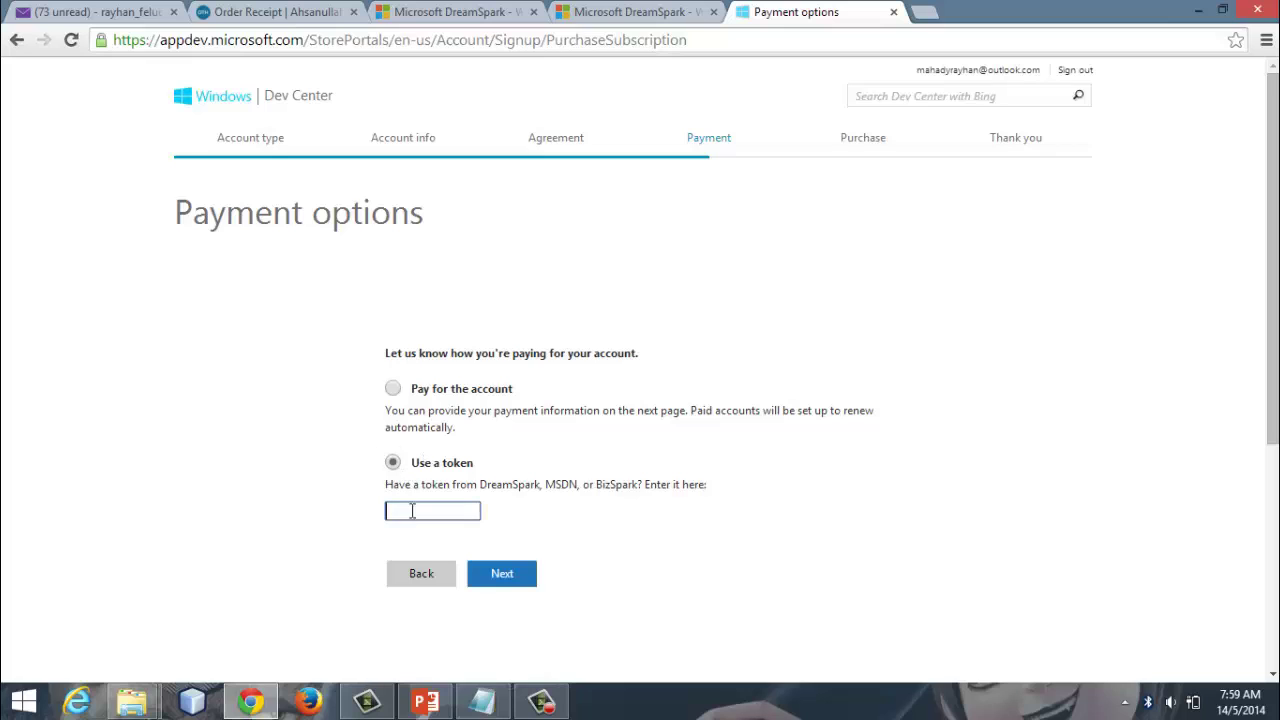
{"action": "left_click", "coordinate": [640, 12]}
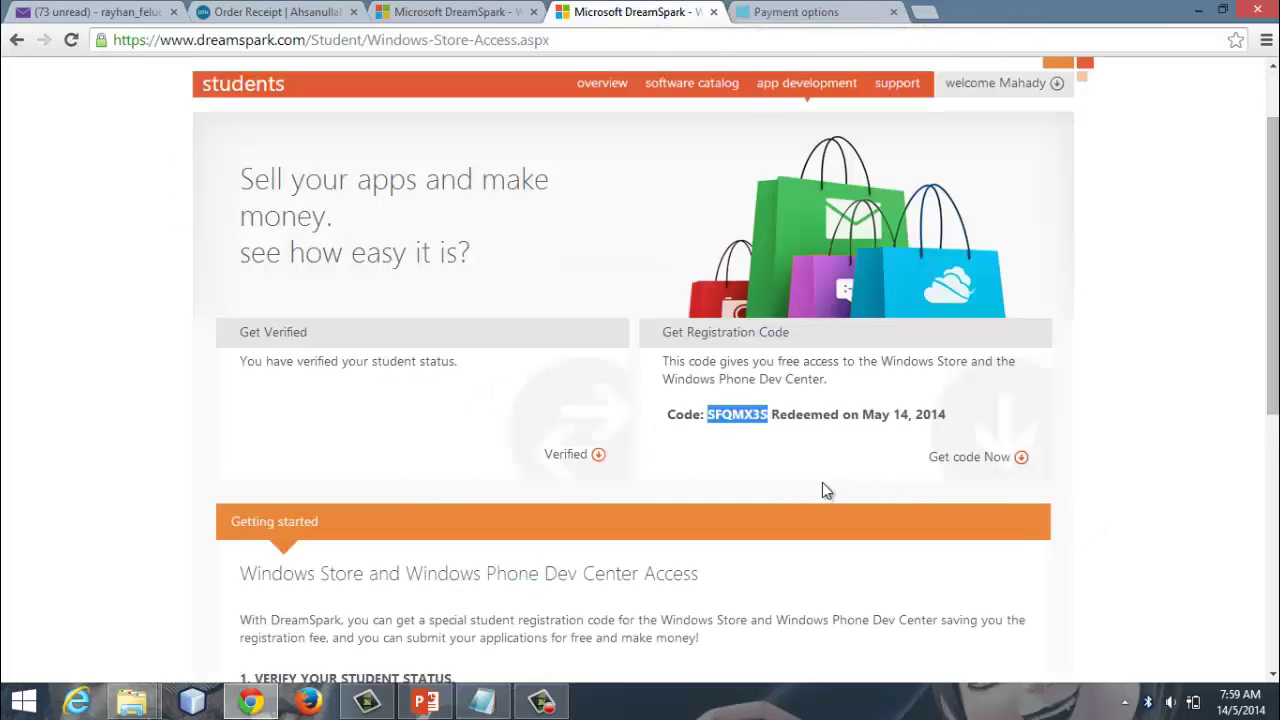
{"action": "left_click", "coordinate": [778, 418]}
{"action": "left_click_drag", "start_coordinate": [710, 414], "coordinate": [768, 413]}
{"action": "right_click", "coordinate": [752, 418]}
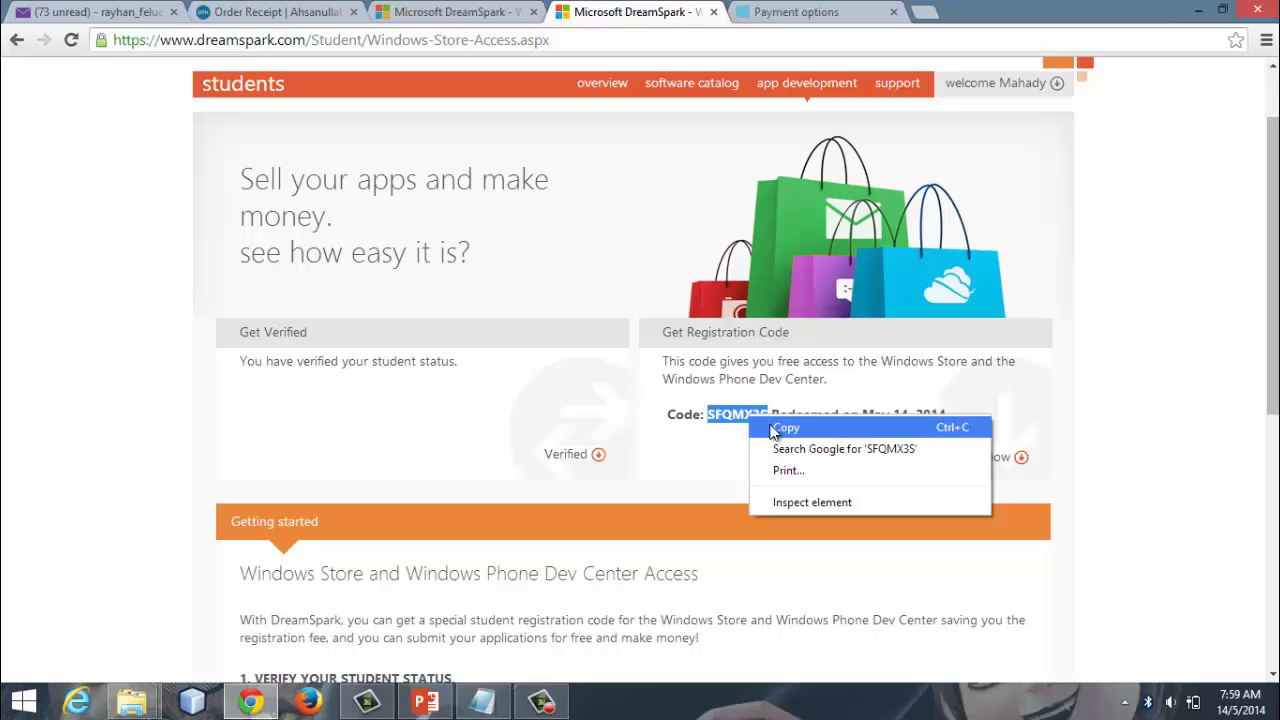
{"action": "left_click", "coordinate": [777, 428]}
Step: Paste the DreamSpark registration code into the token box and submit it
{"action": "left_click", "coordinate": [776, 11]}
{"action": "left_click", "coordinate": [453, 512]}
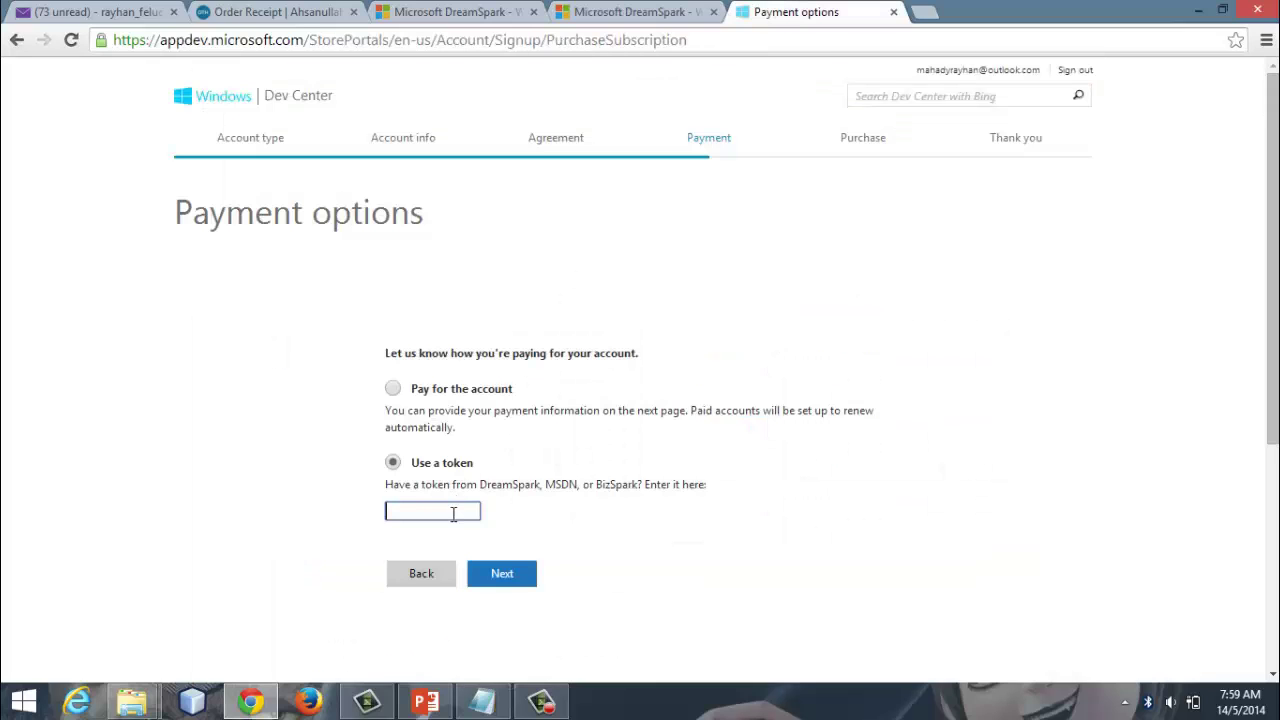
{"action": "right_click", "coordinate": [452, 514]}
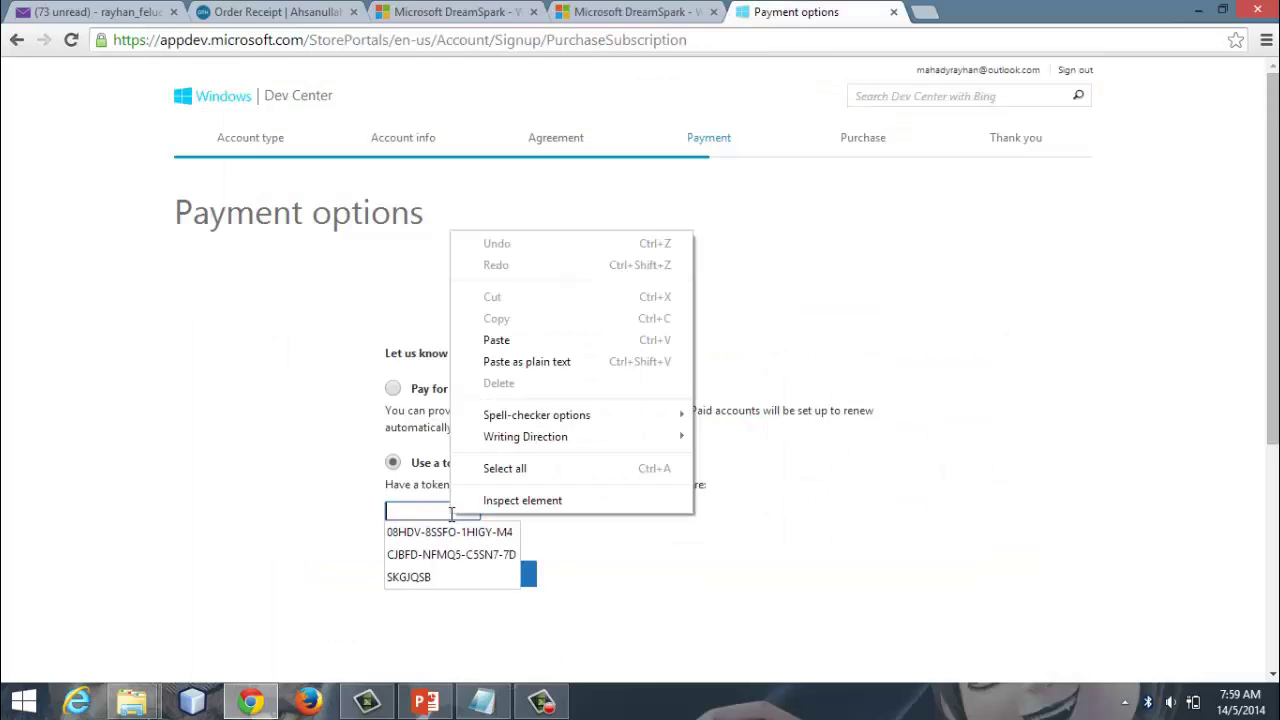
{"action": "left_click", "coordinate": [483, 349]}
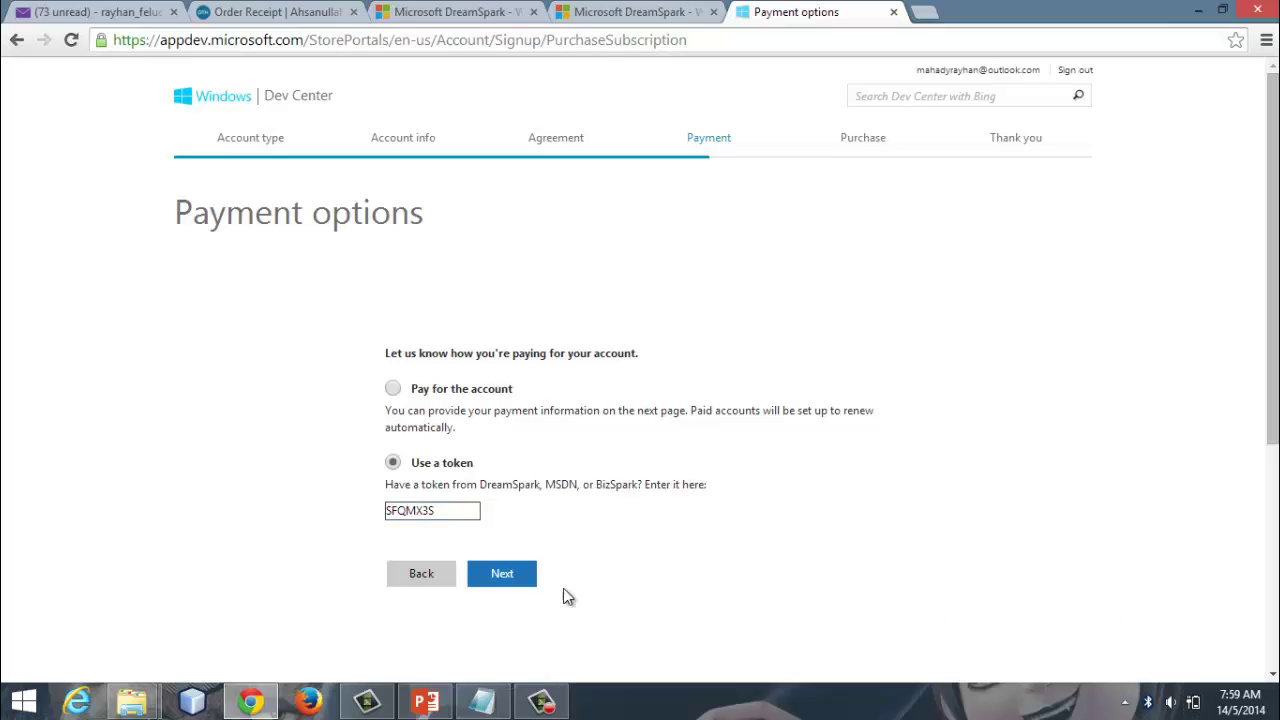
{"action": "left_click", "coordinate": [502, 575]}
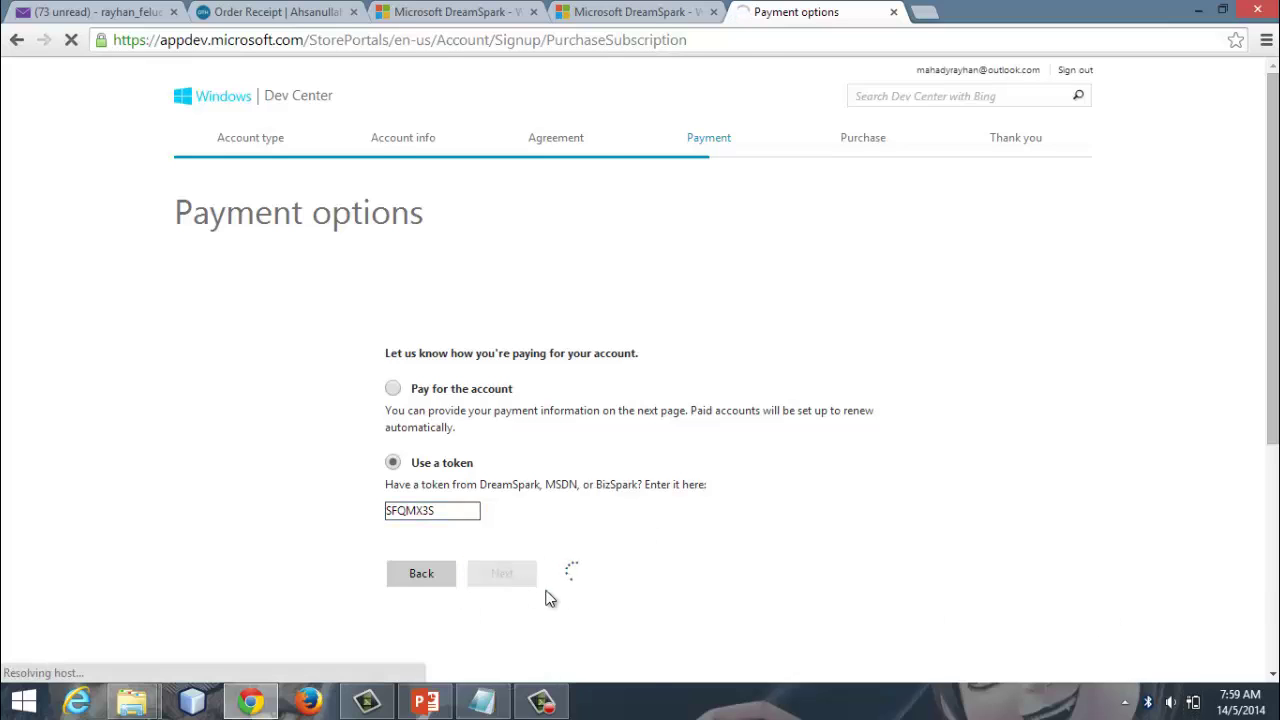
Step: Check the account information and the 0.00 BDT total, then complete the free purchase
{"action": "scroll", "coordinate": [773, 579], "scroll_direction": "up", "scroll_amount": 3}
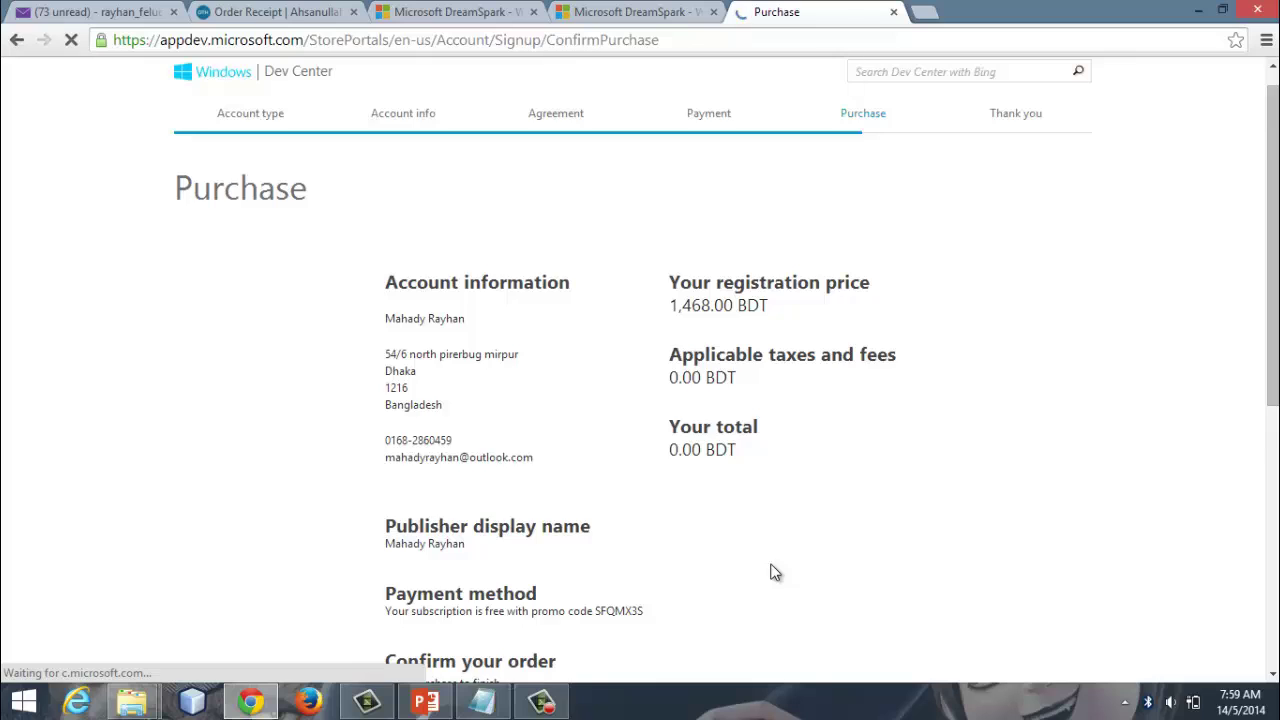
{"action": "scroll", "coordinate": [773, 572], "scroll_direction": "down", "scroll_amount": 1}
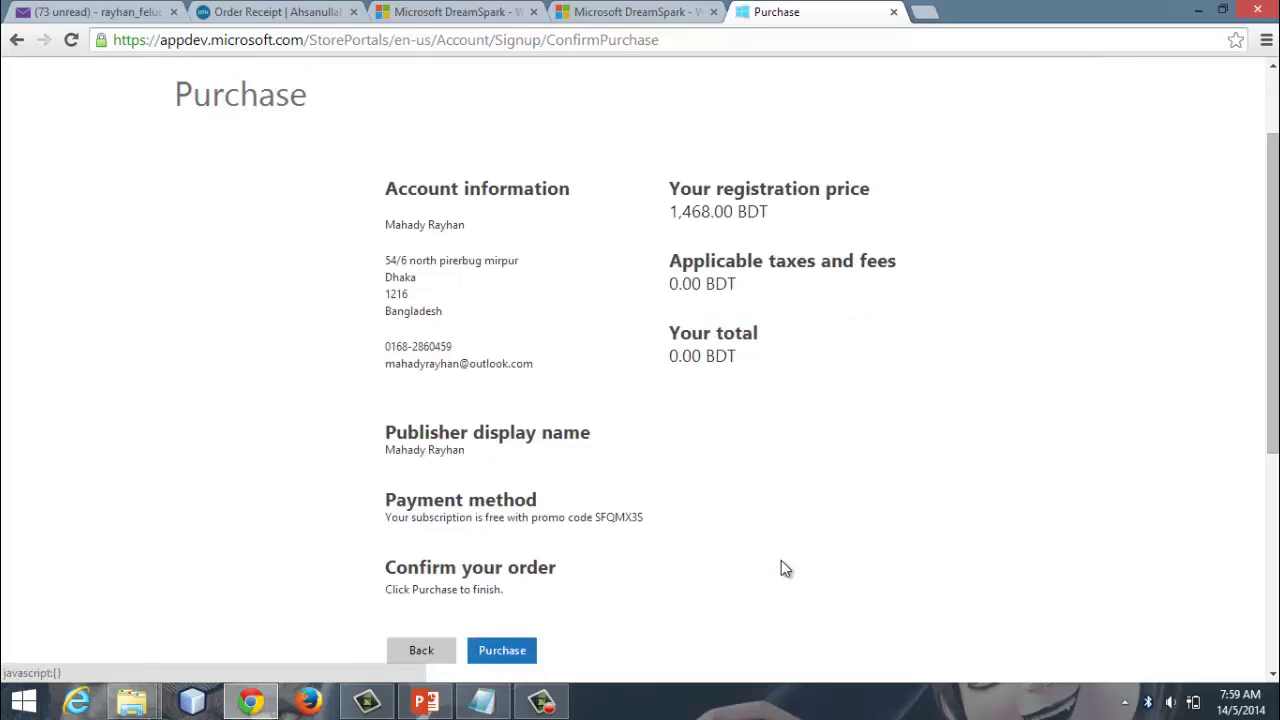
{"action": "left_click_drag", "start_coordinate": [384, 187], "coordinate": [535, 363]}
{"action": "left_click", "coordinate": [535, 363]}
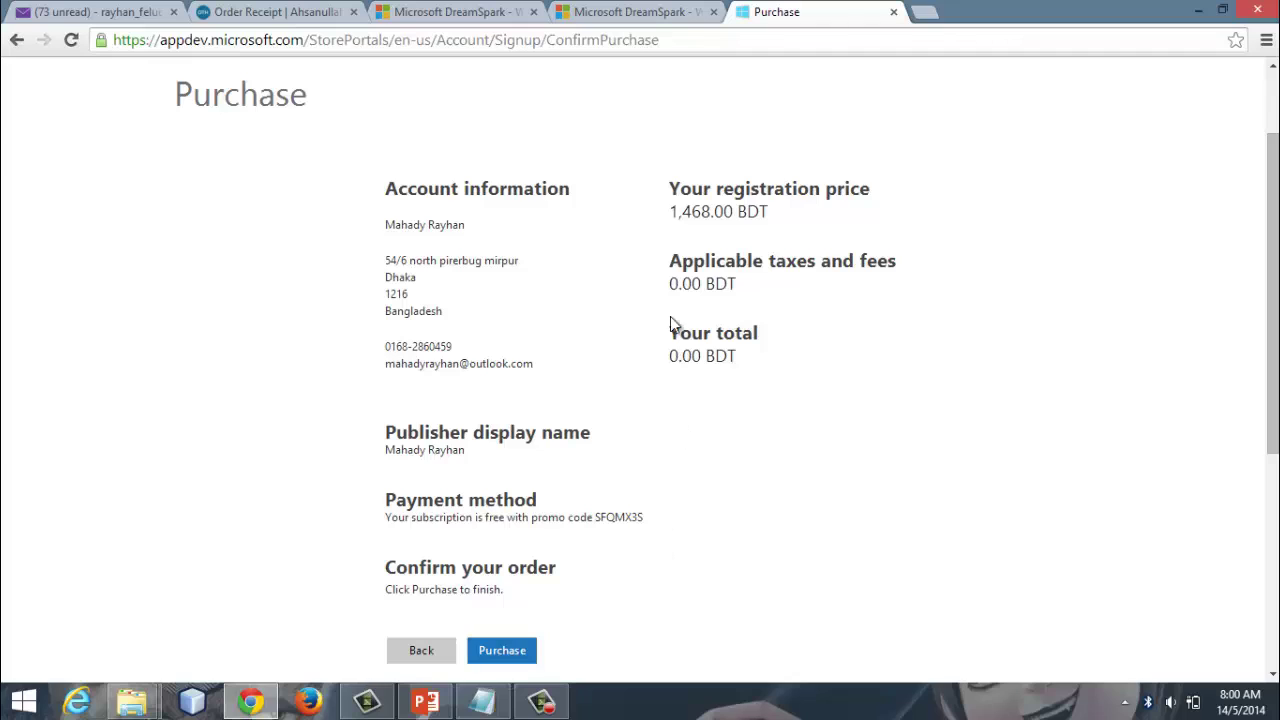
{"action": "left_click_drag", "start_coordinate": [667, 326], "coordinate": [744, 361]}
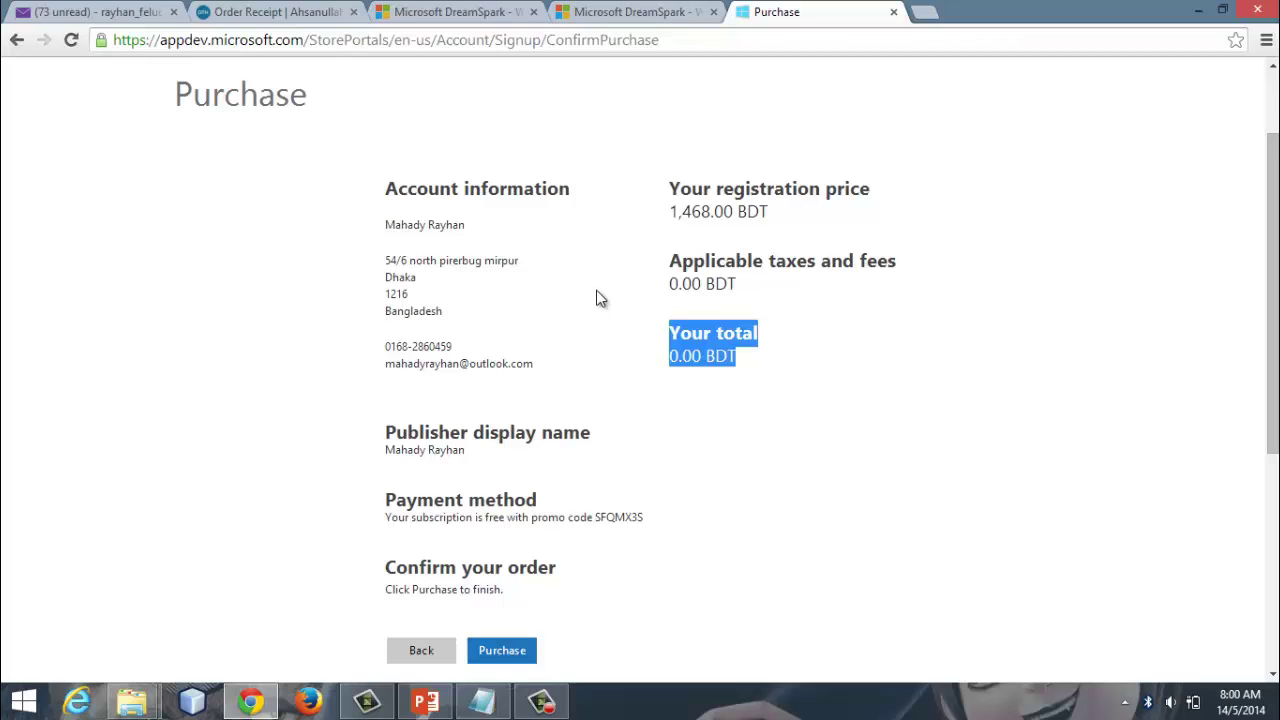
{"action": "scroll", "coordinate": [560, 370], "scroll_direction": "down", "scroll_amount": 1}
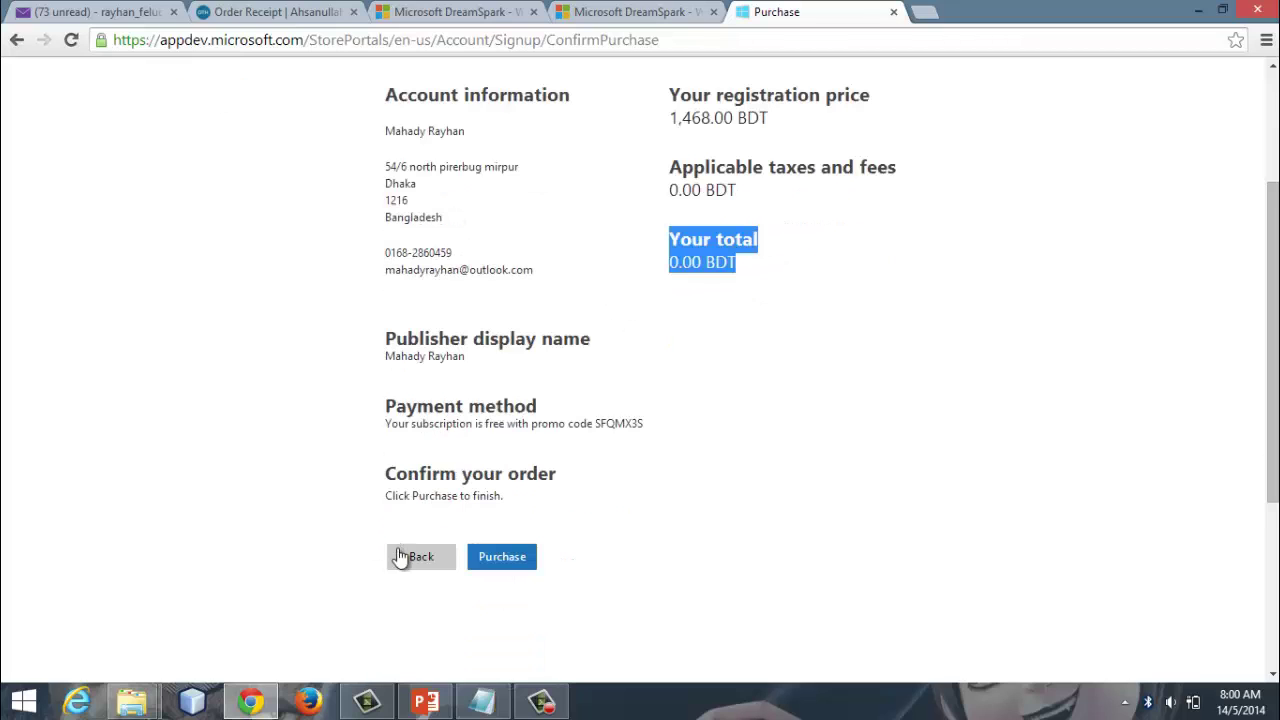
{"action": "left_click", "coordinate": [510, 562]}
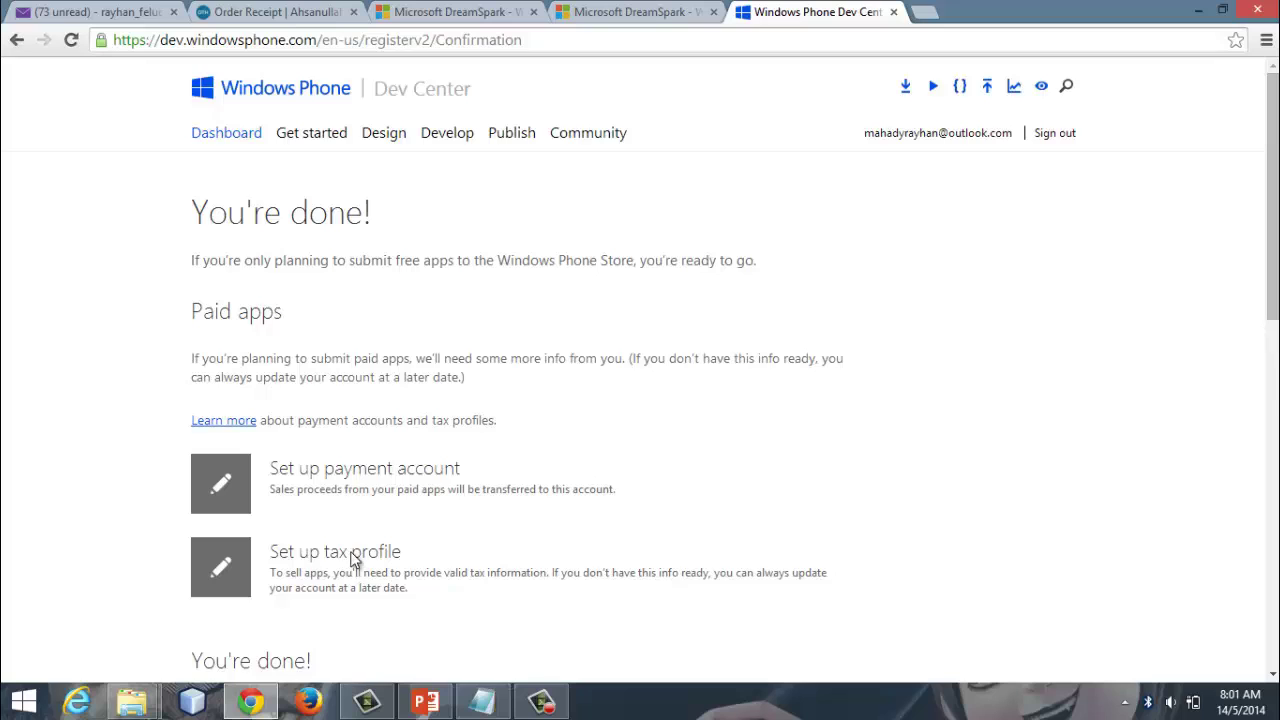
Step: Skip the payment account and tax profile options and finish with Done
{"action": "scroll", "coordinate": [352, 565], "scroll_direction": "down", "scroll_amount": 3}
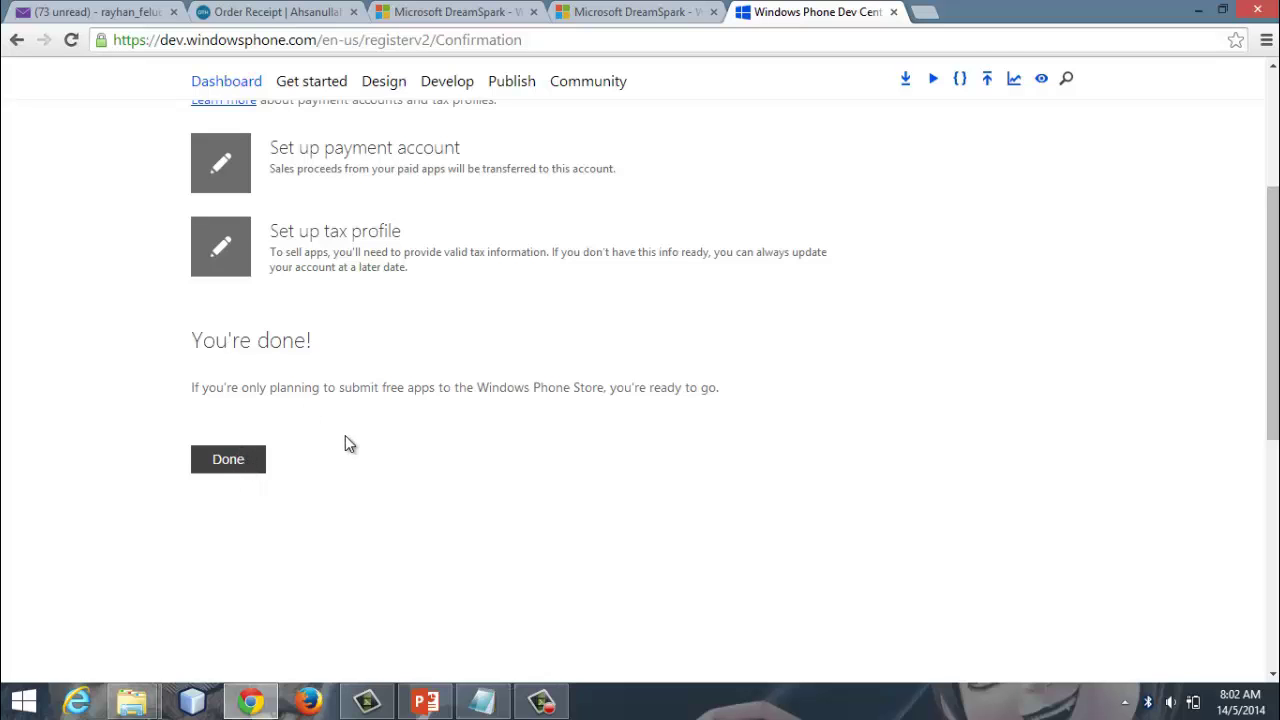
{"action": "scroll", "coordinate": [380, 425], "scroll_direction": "up", "scroll_amount": 3}
{"action": "scroll", "coordinate": [323, 394], "scroll_direction": "down", "scroll_amount": 7}
{"action": "scroll", "coordinate": [235, 360], "scroll_direction": "up", "scroll_amount": 3}
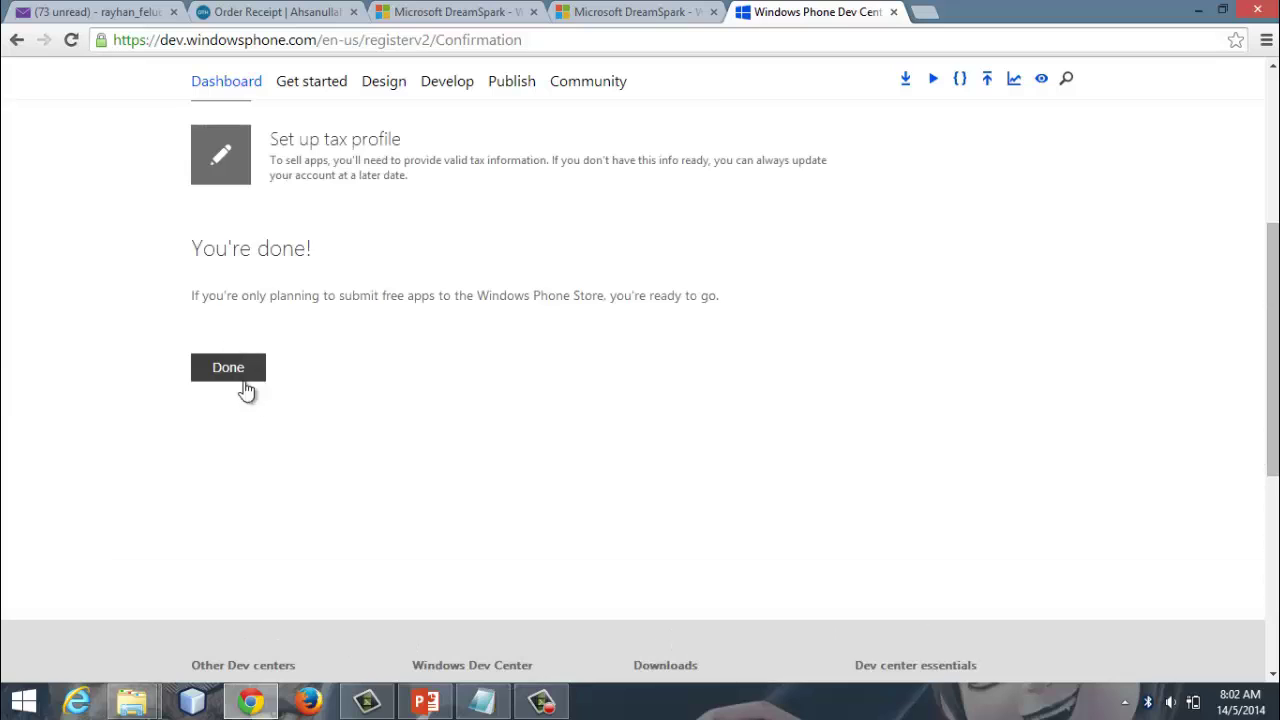
{"action": "left_click", "coordinate": [236, 370]}
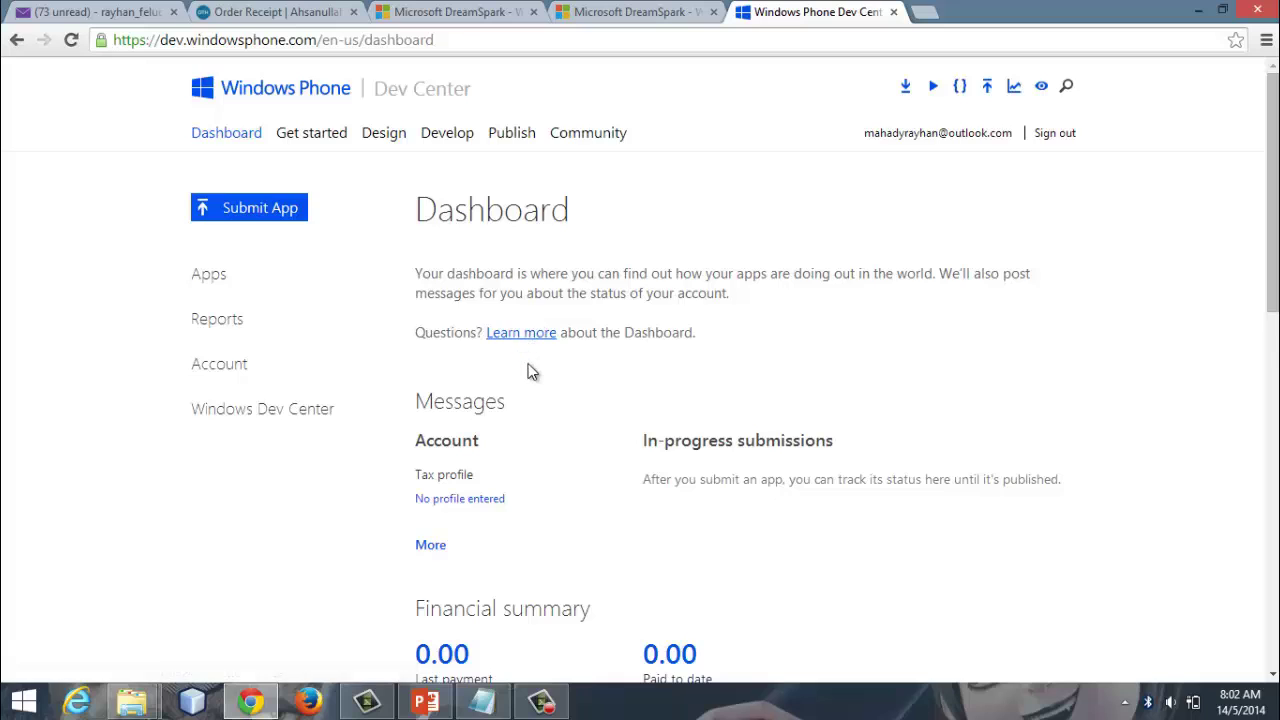
Step: Review the Dashboard messages and the 0.00 financial summary
{"action": "scroll", "coordinate": [525, 368], "scroll_direction": "down", "scroll_amount": 1}
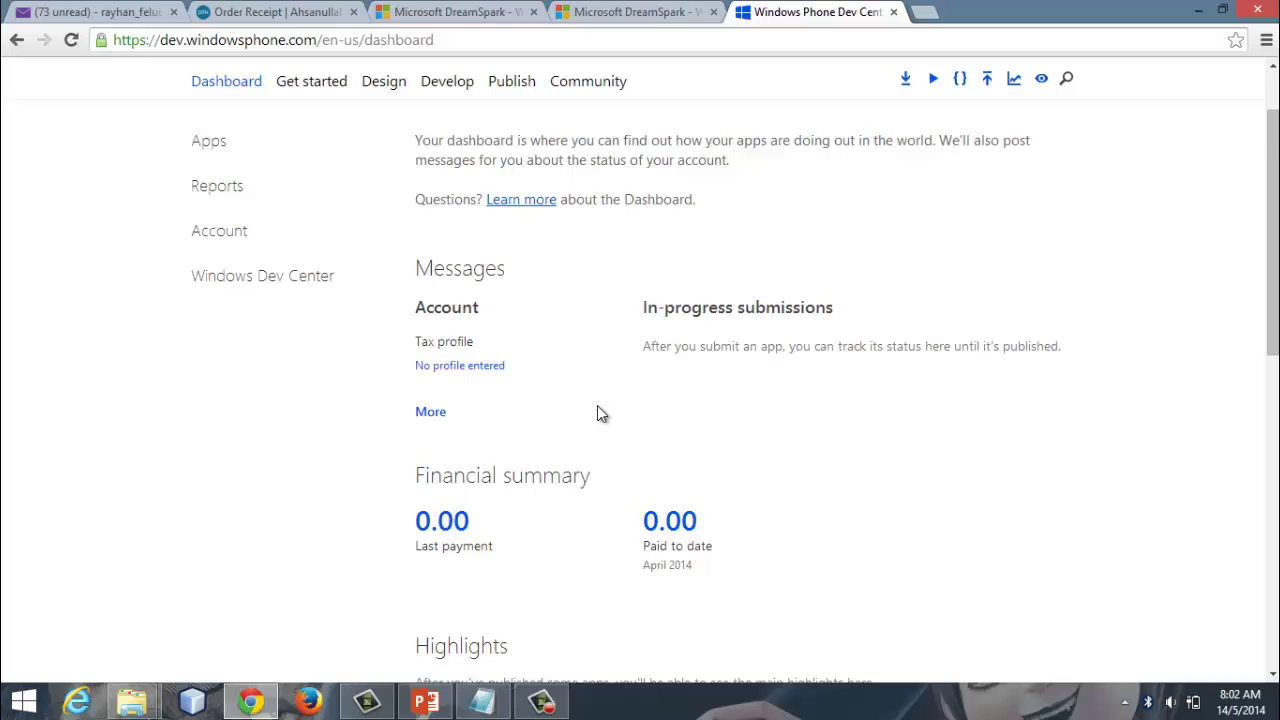
{"action": "scroll", "coordinate": [597, 408], "scroll_direction": "down", "scroll_amount": 1}
{"action": "scroll", "coordinate": [597, 405], "scroll_direction": "up", "scroll_amount": 1}
{"action": "scroll", "coordinate": [599, 396], "scroll_direction": "up", "scroll_amount": 1}
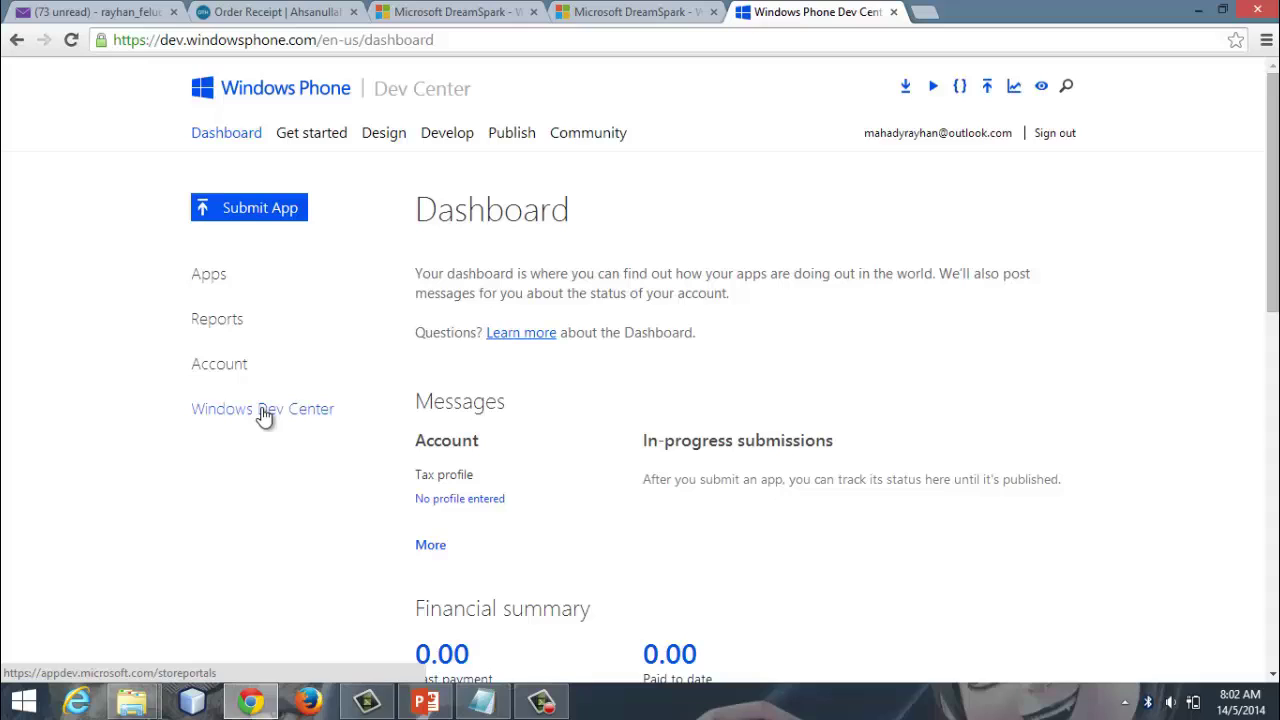
Step: Go to the Windows Dev Center site from the left sidebar link
{"action": "left_click", "coordinate": [263, 412]}
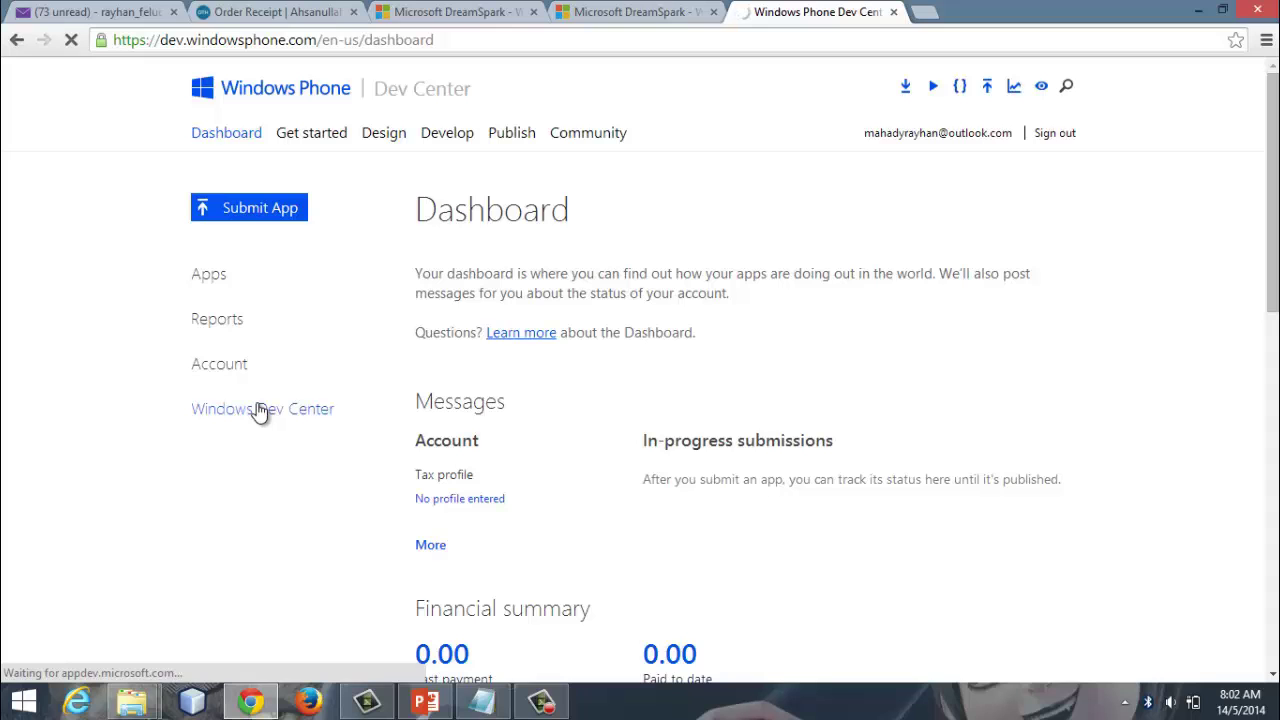
{"action": "left_click", "coordinate": [541, 700]}
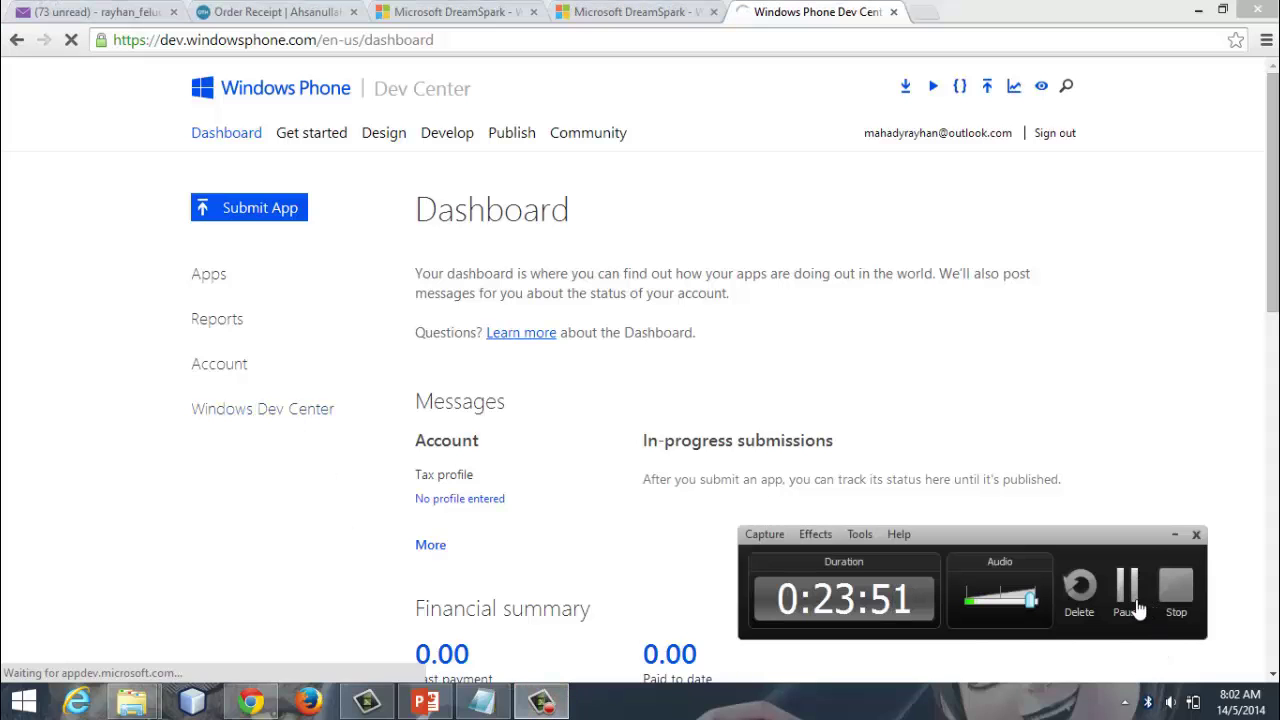
{"action": "left_click", "coordinate": [1182, 536]}
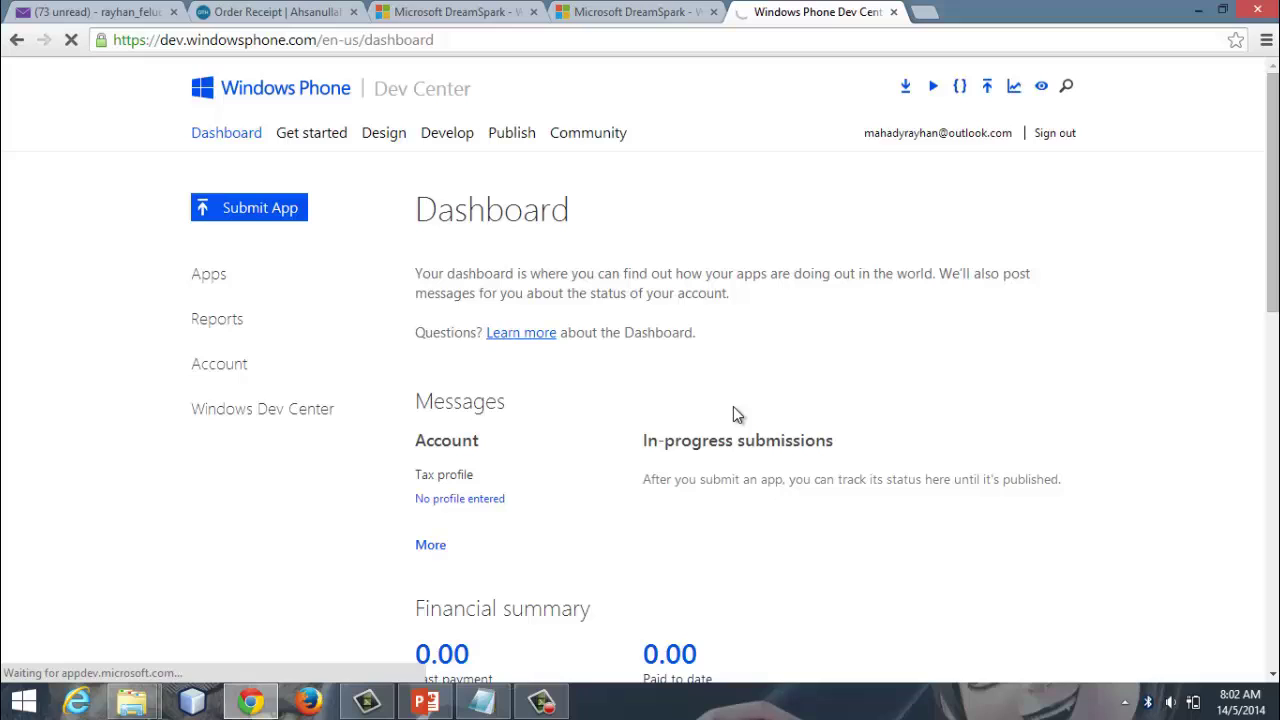